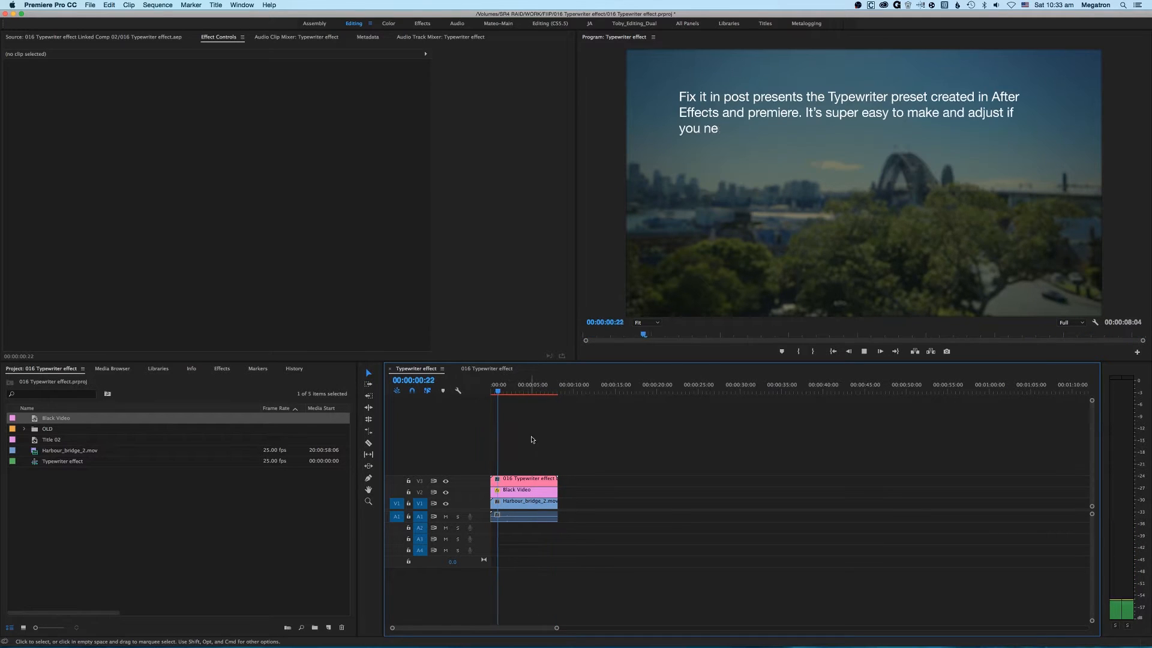
Stop playback and delete the linked typewriter composition clip from track V3 of the Typewriter effect sequence.
key("space")
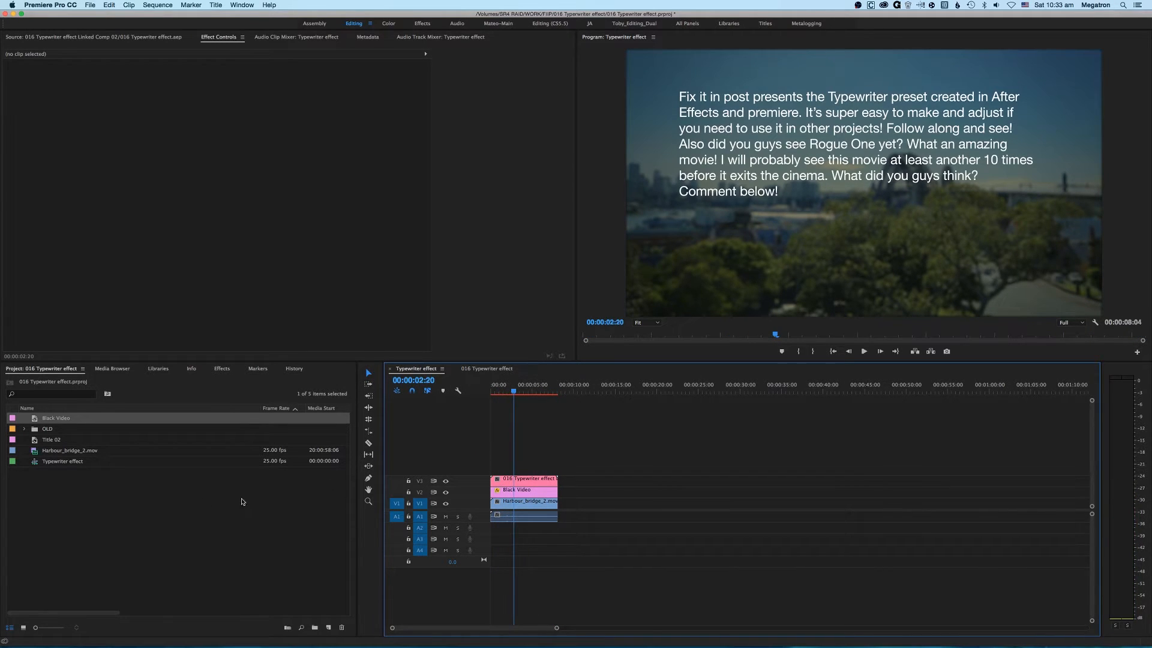
left_click(528, 479)
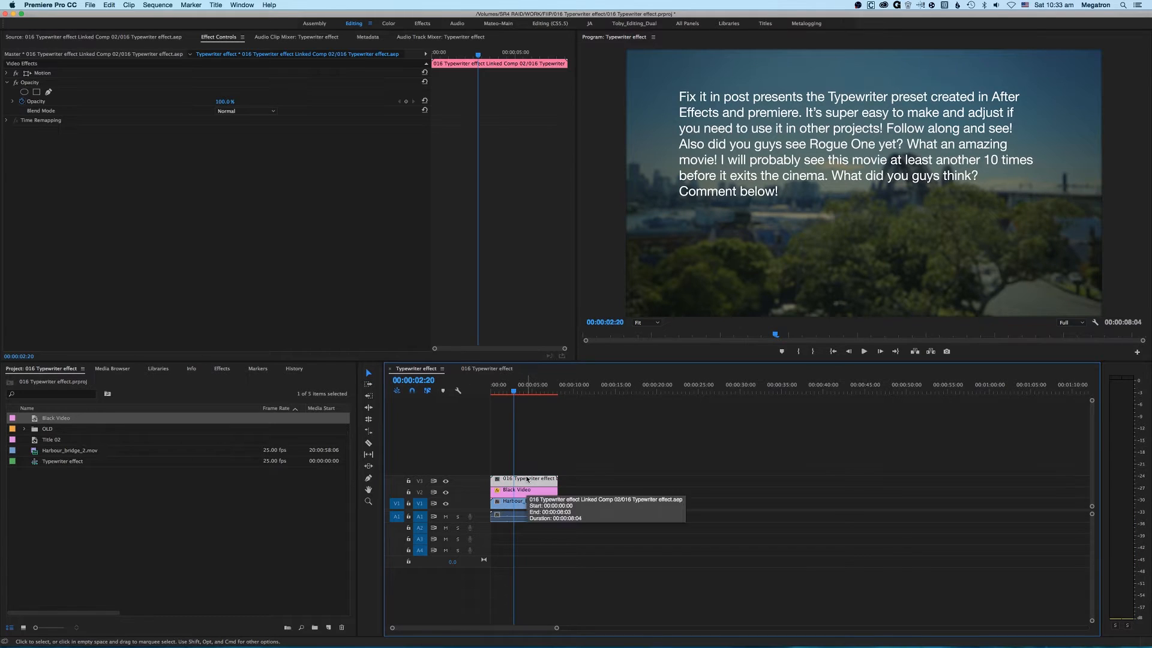
key("Delete")
Create a new title named Title 03 with the default 1920 × 1080, 25 fps settings, leaving it empty.
left_click(88, 471)
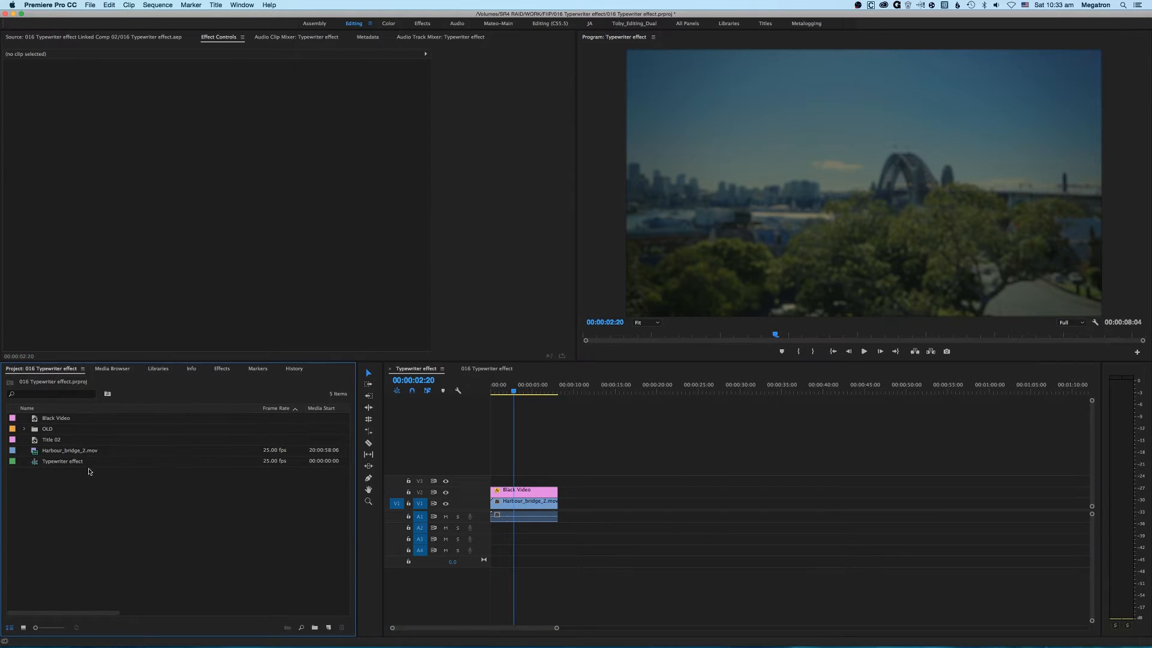
right_click(56, 517)
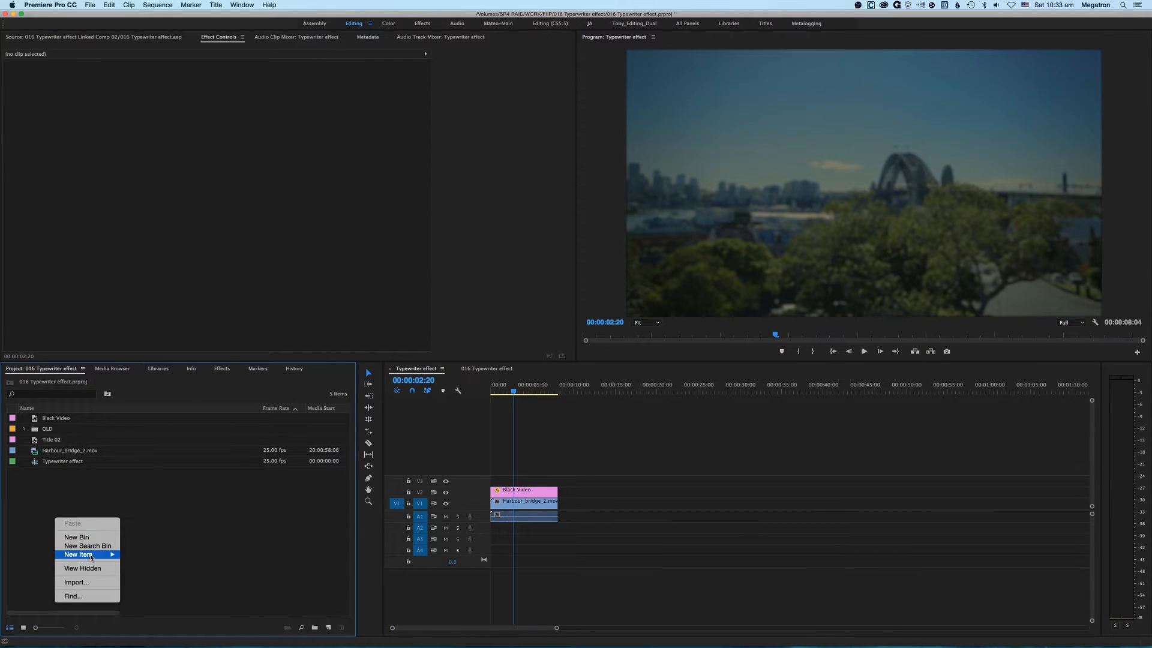
mouse_move(96, 555)
left_click(136, 577)
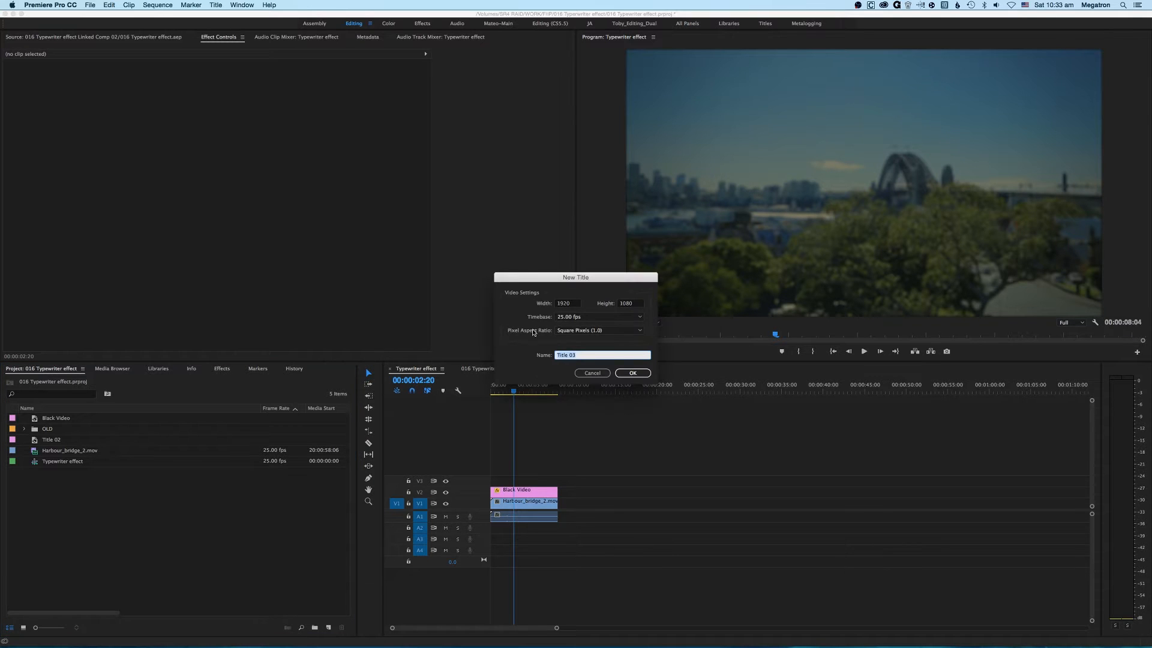
left_click(632, 375)
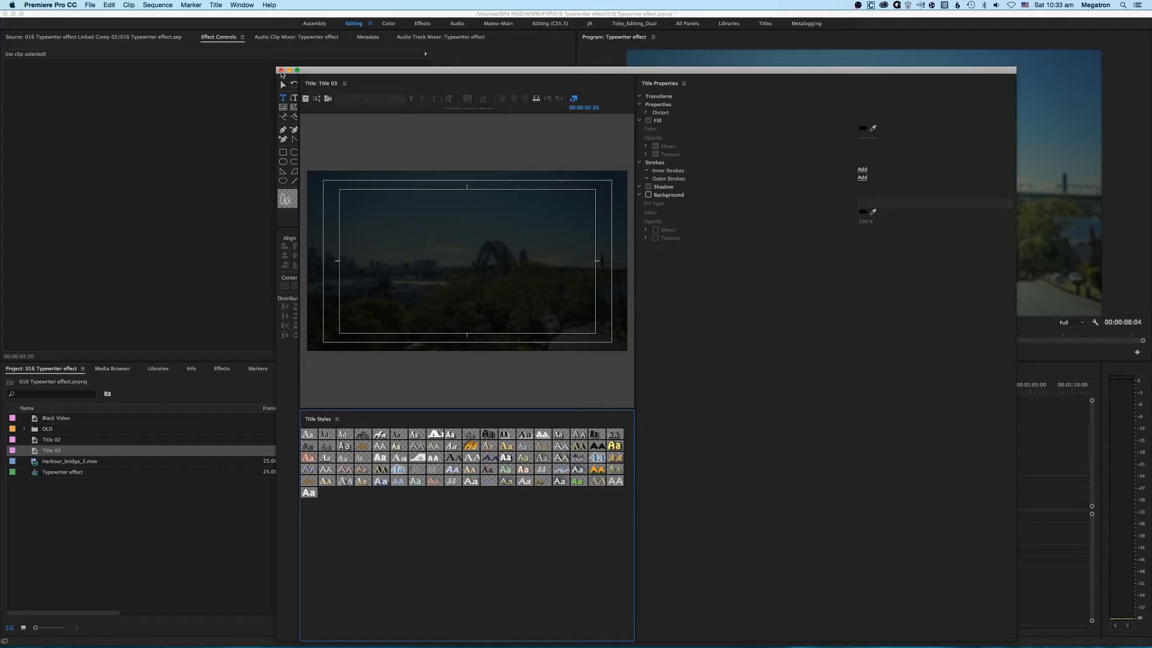
left_click(281, 70)
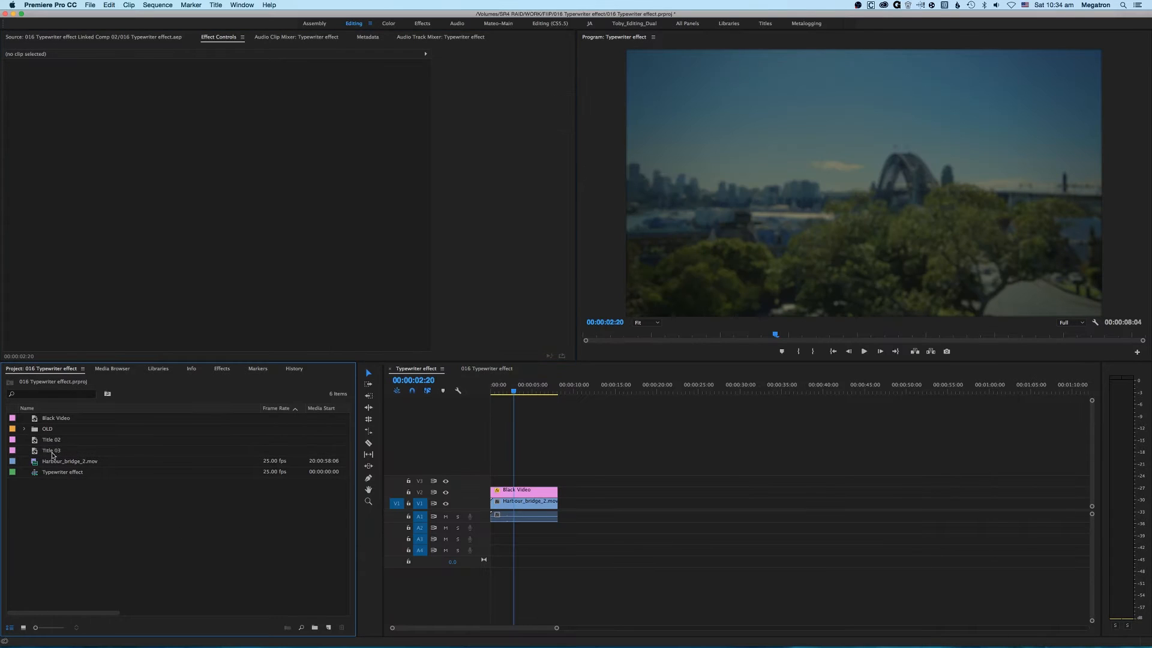
Place Title 03 on track V3 above the Black Video clip and replace it with an After Effects composition.
left_click_drag(52, 454, 538, 483)
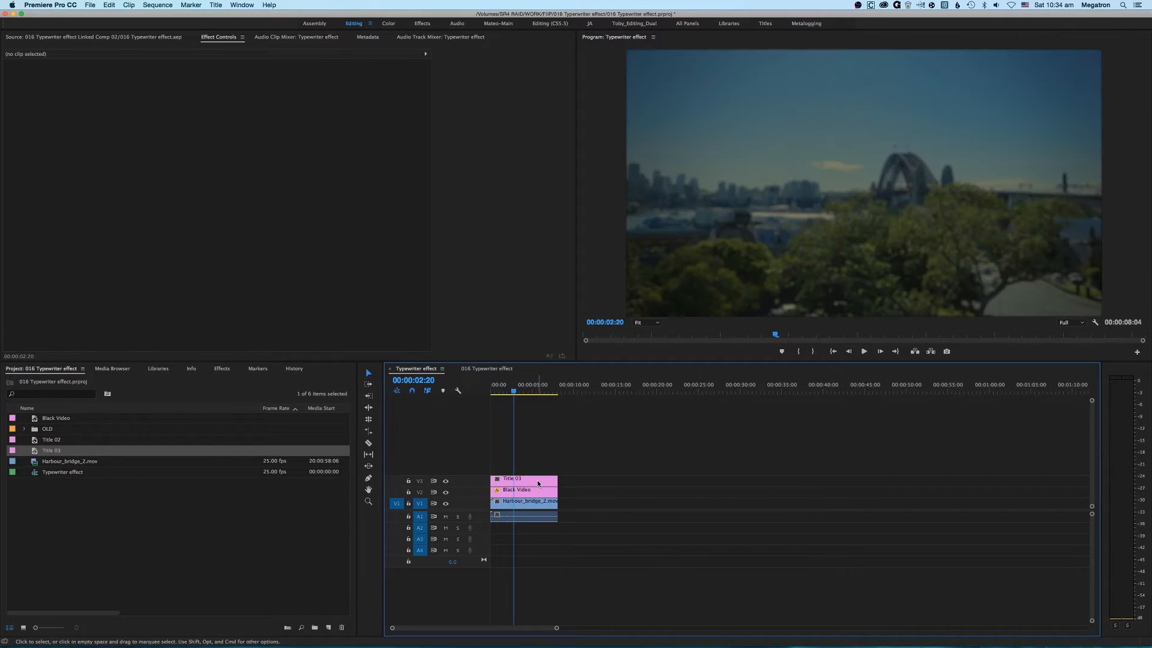
right_click(538, 482)
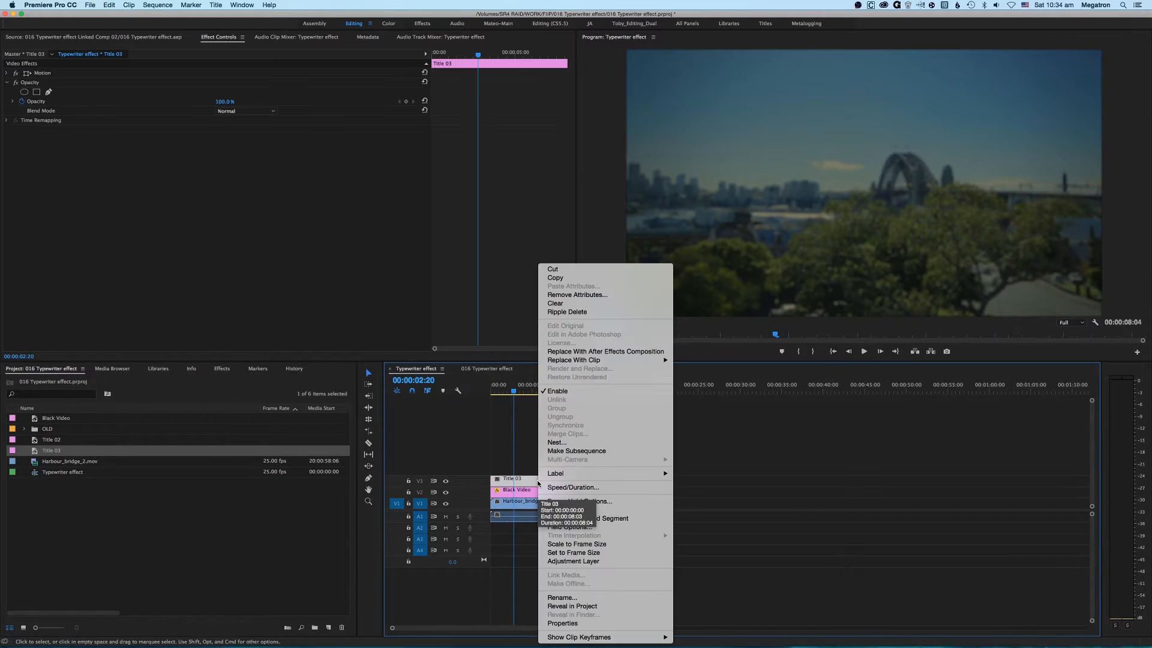
left_click(609, 353)
right_click(515, 485)
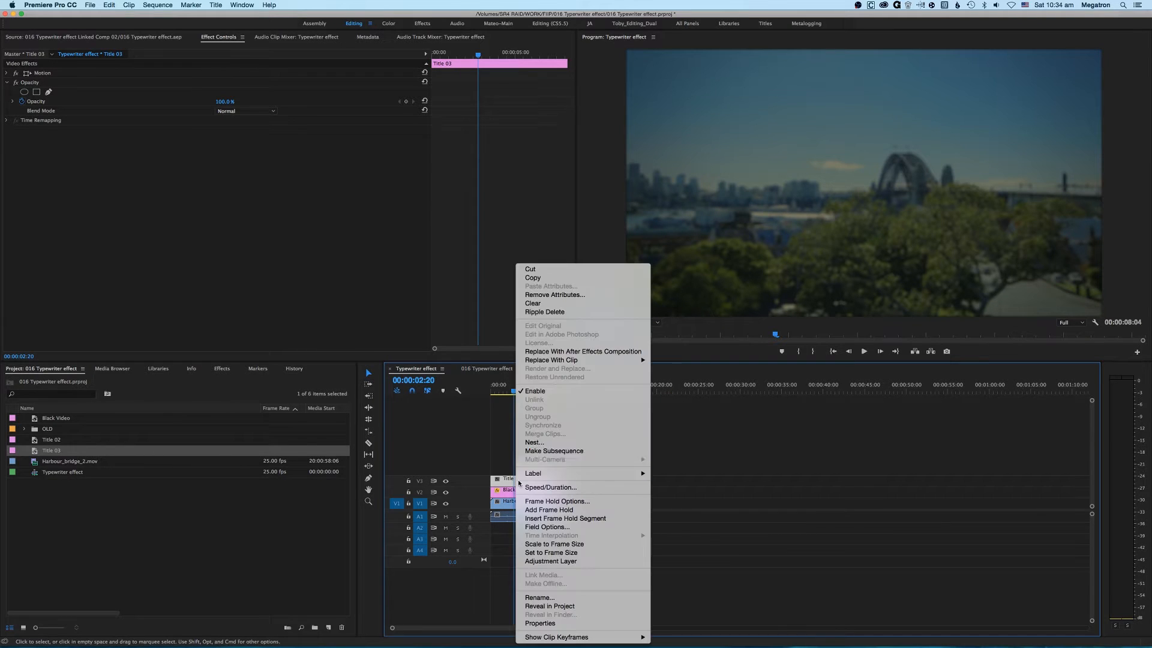
left_click(573, 352)
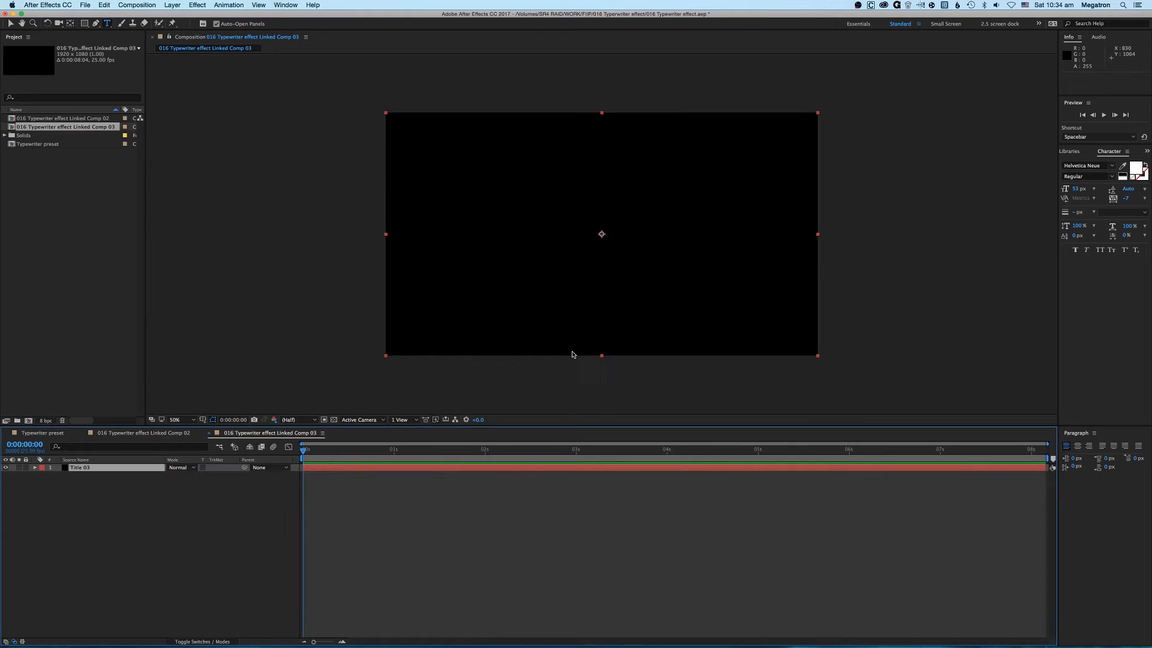
Delete the Title 03 layer from the 016 Typewriter effect Linked Comp 03 composition.
left_click(109, 229)
left_click(98, 128)
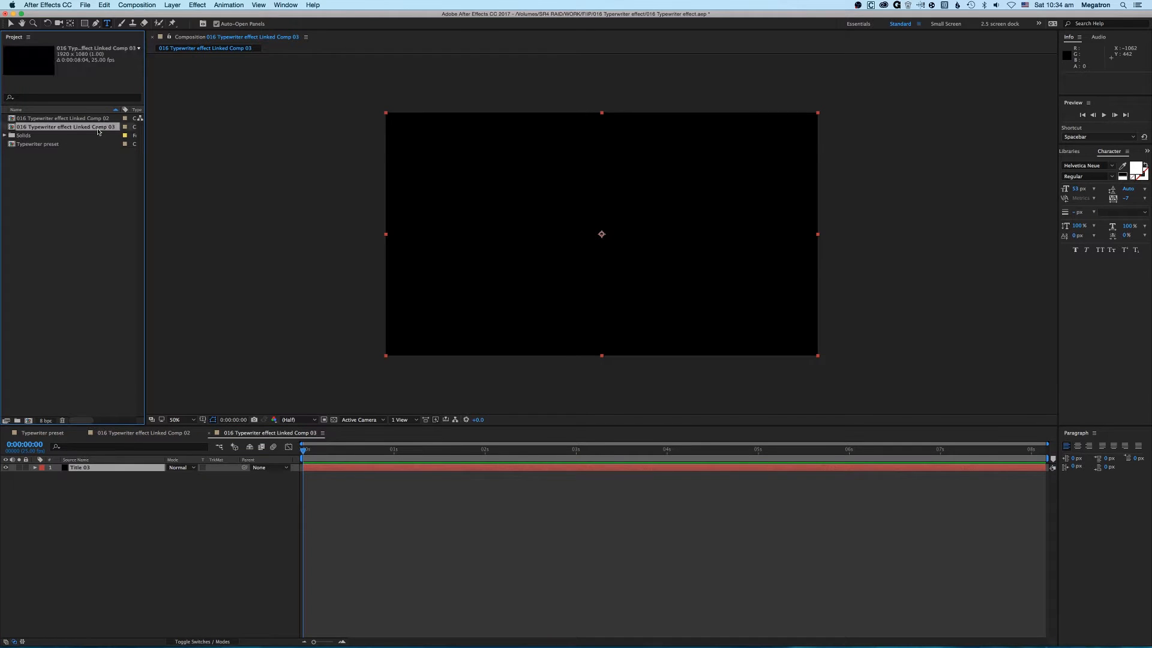
left_click(114, 540)
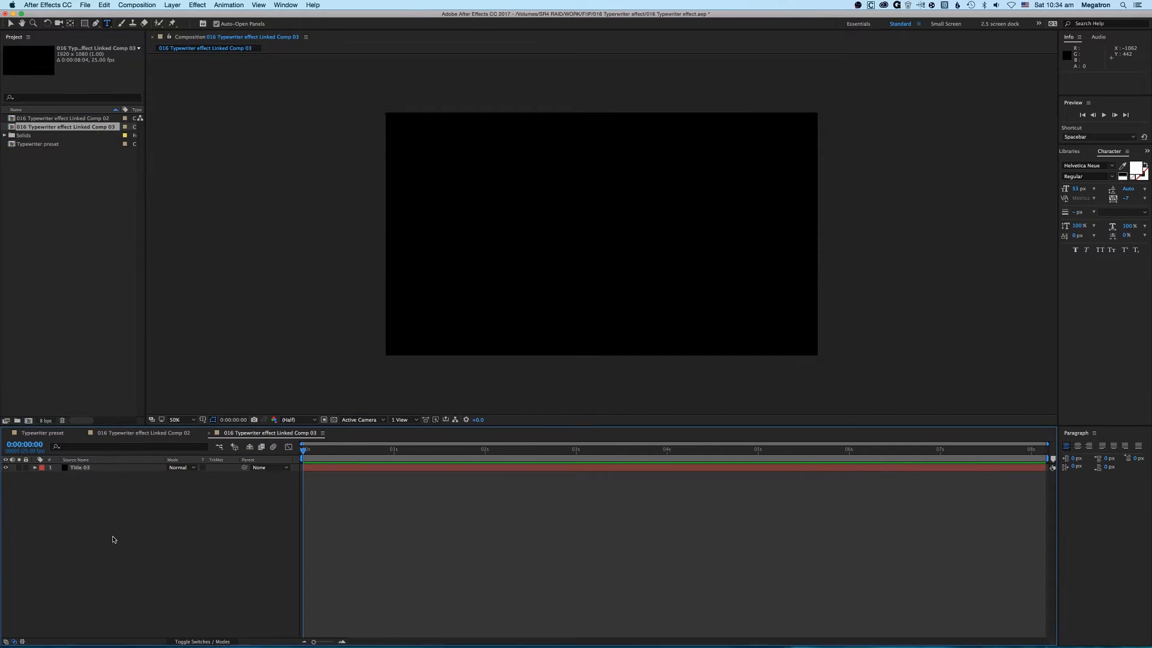
left_click(92, 469)
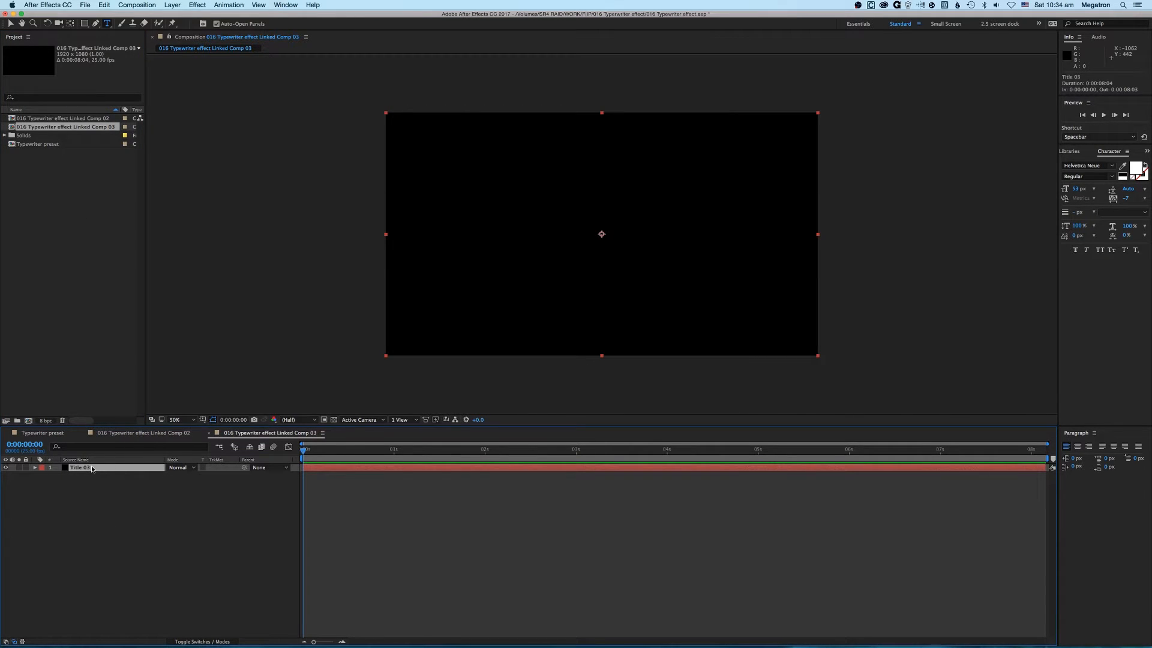
left_click(96, 487)
left_click(87, 470)
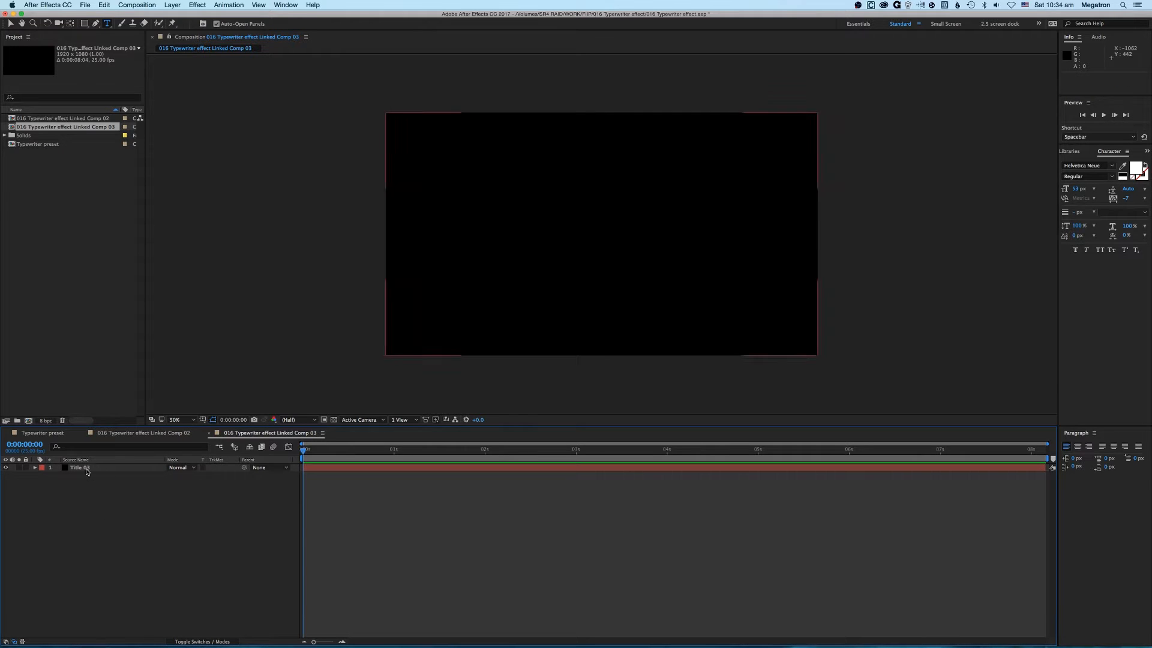
key("Delete")
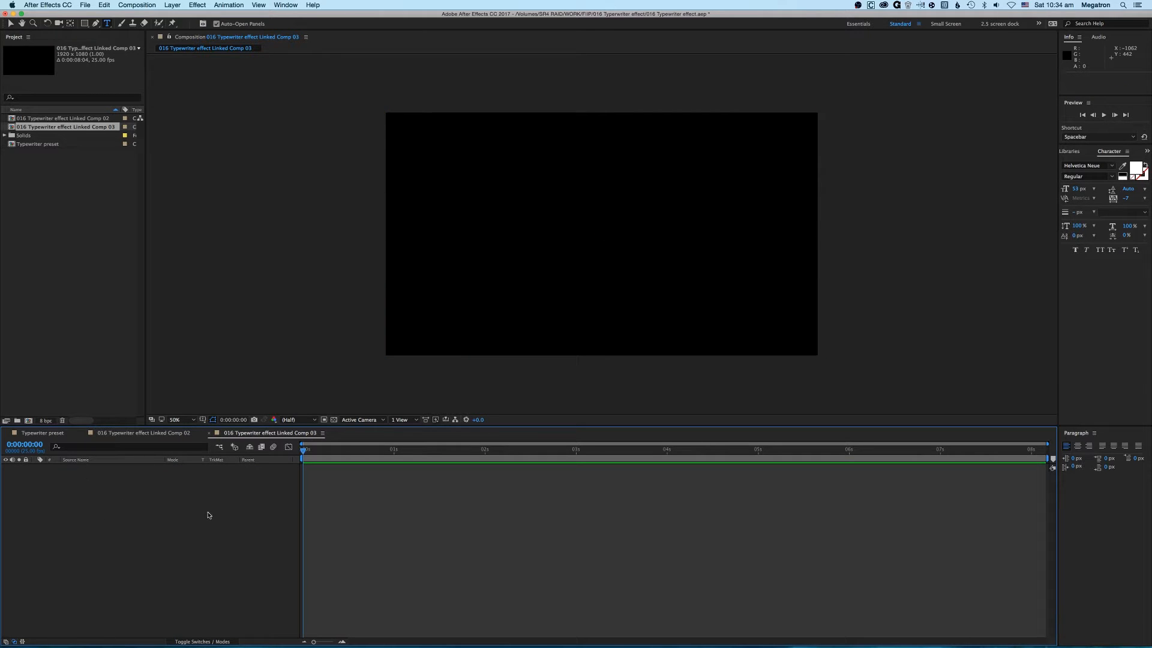
Draw a paragraph text box across most of the frame and fill it with the passage from "But I must explain" to "extremely painful.".
left_click(108, 24)
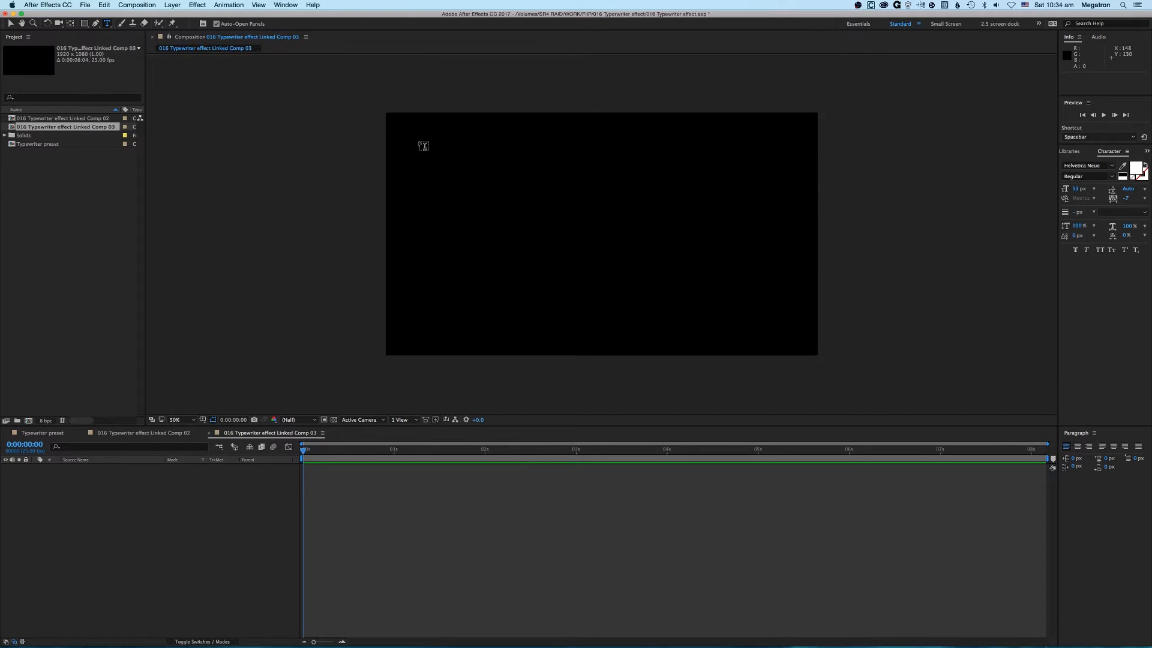
left_click_drag(418, 142, 792, 332)
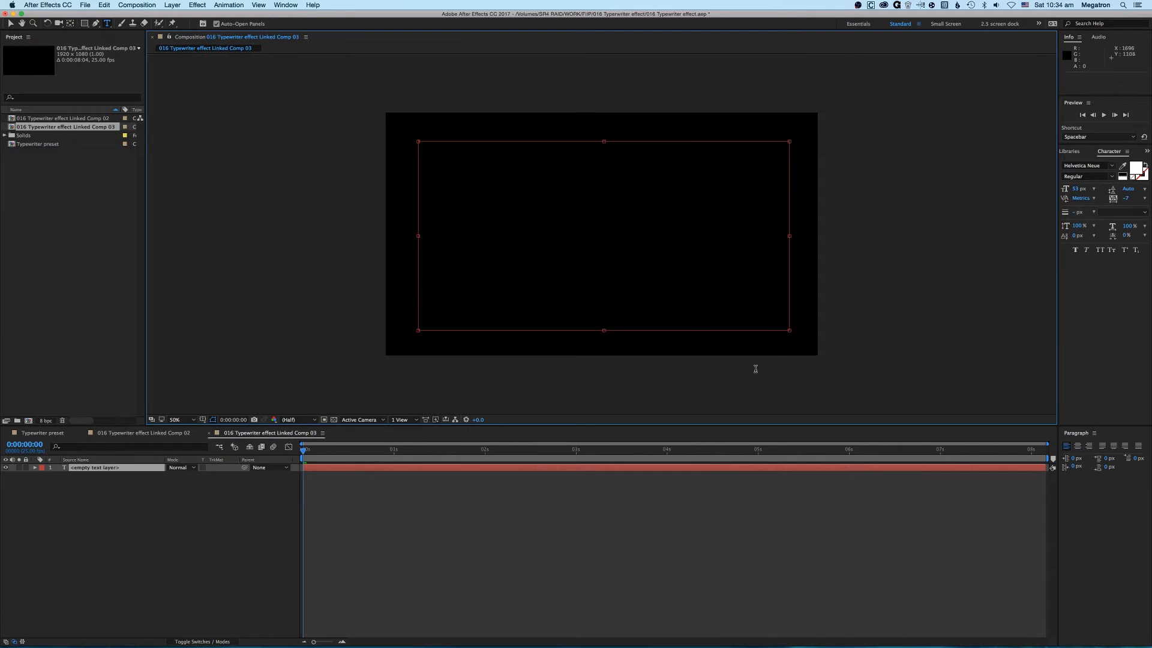
left_click(381, 504)
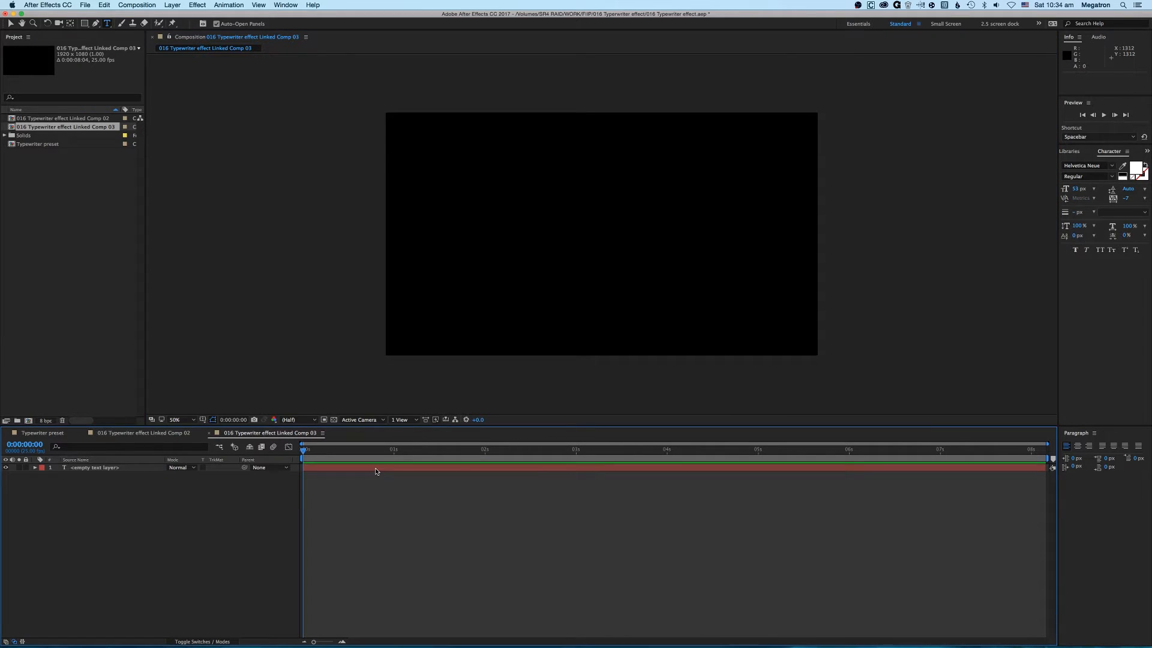
left_click(376, 472)
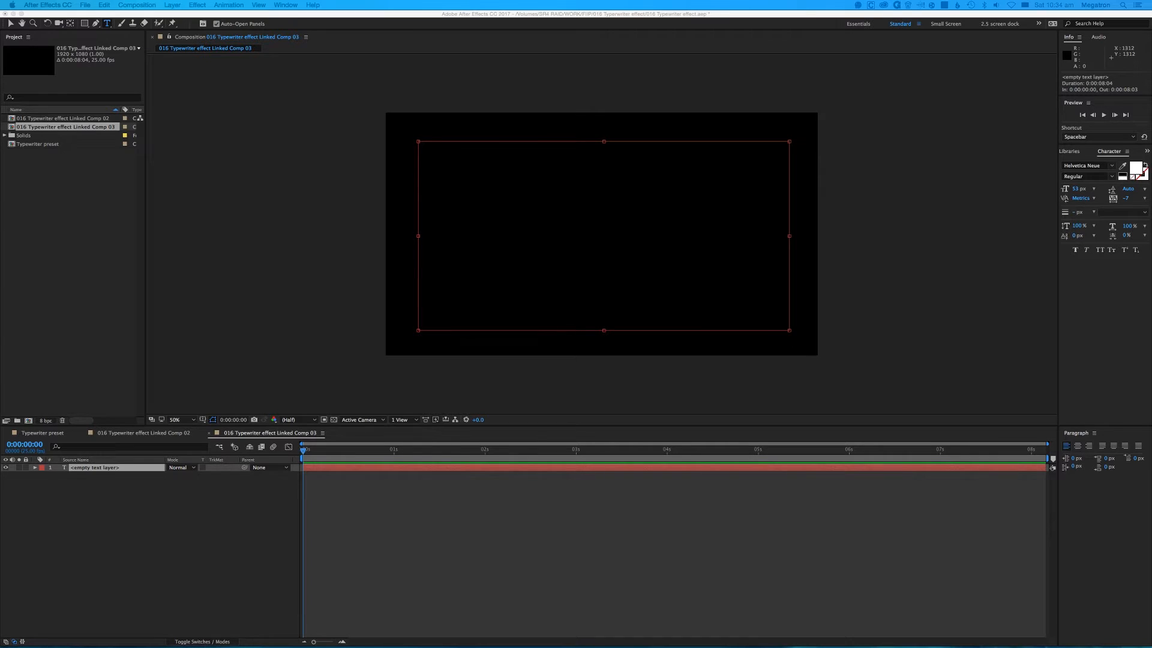
left_click(416, 506)
double_click(333, 467)
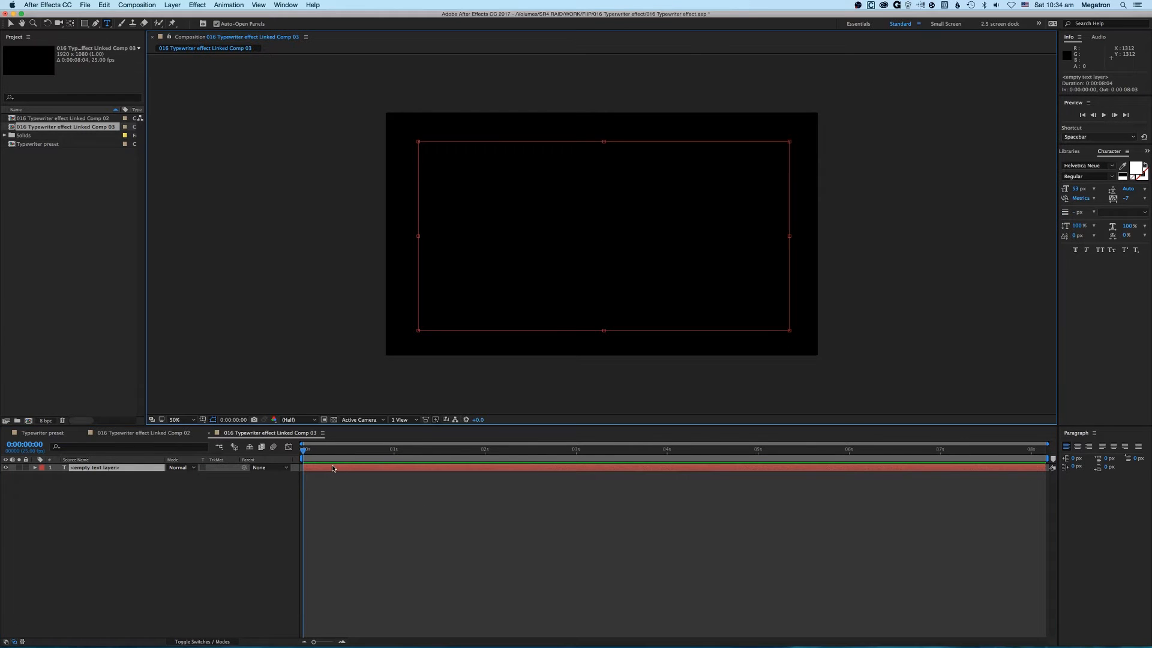
type("But I must explain to you how all this mistaken idea of denouncing pleasure and praising pain was born and I will give you a complete account of the system, and expound the actual teachings of the great explorer of the truth, the master-builder of human happiness. No one rejects, dislikes, or avoids pleasure itself, because it is pleasure, but because those who do not know how to pursue pleasure rationally encounter consequences that are extremely painful.")
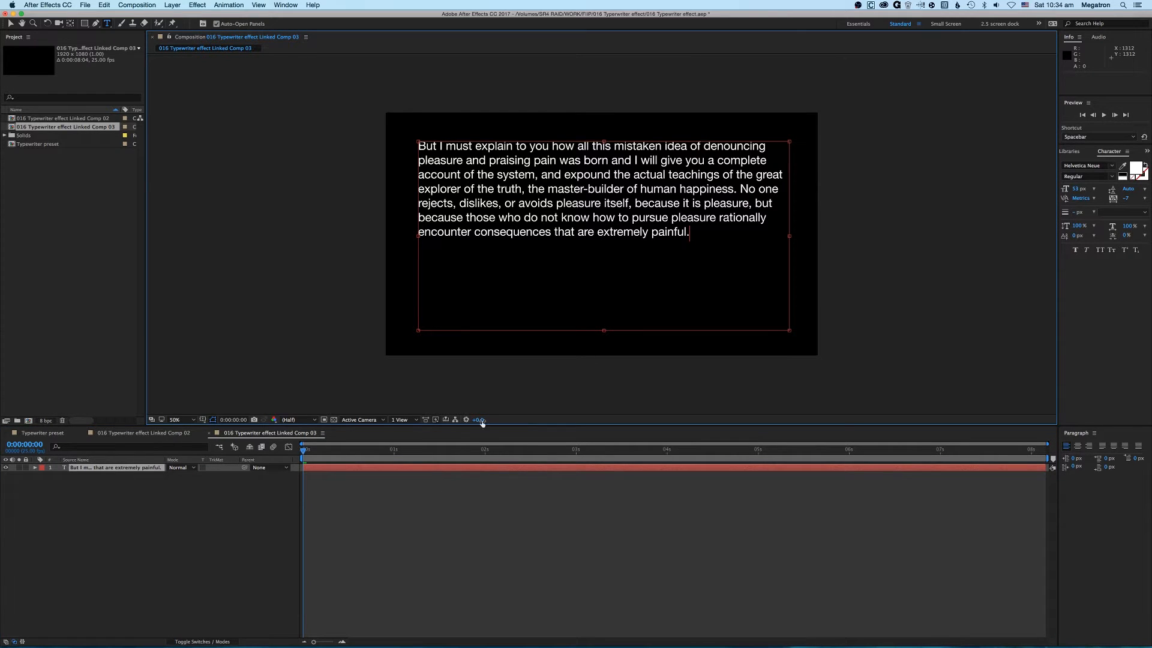
Set the font size of the whole paragraph to 65 px.
key("super+a")
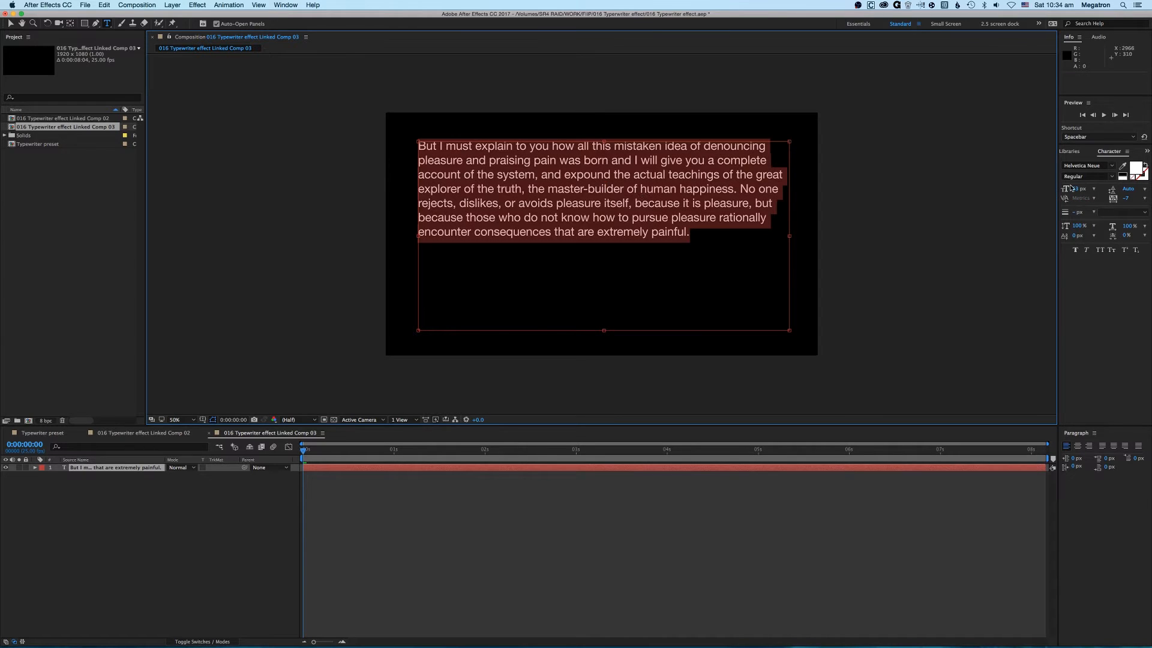
left_click_drag(1076, 189, 1087, 189)
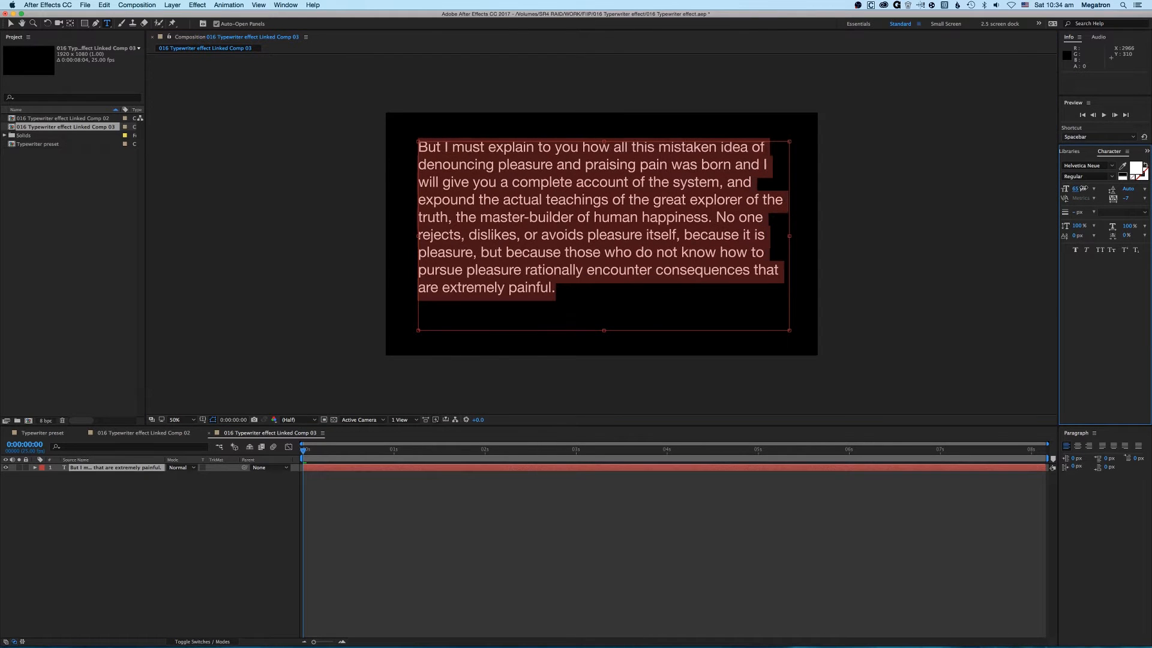
left_click(455, 499)
Center-align all the text in the paragraph layer.
mouse_move(303, 461)
left_mouse_down()
mouse_move(316, 460)
mouse_move(302, 458)
left_mouse_up()
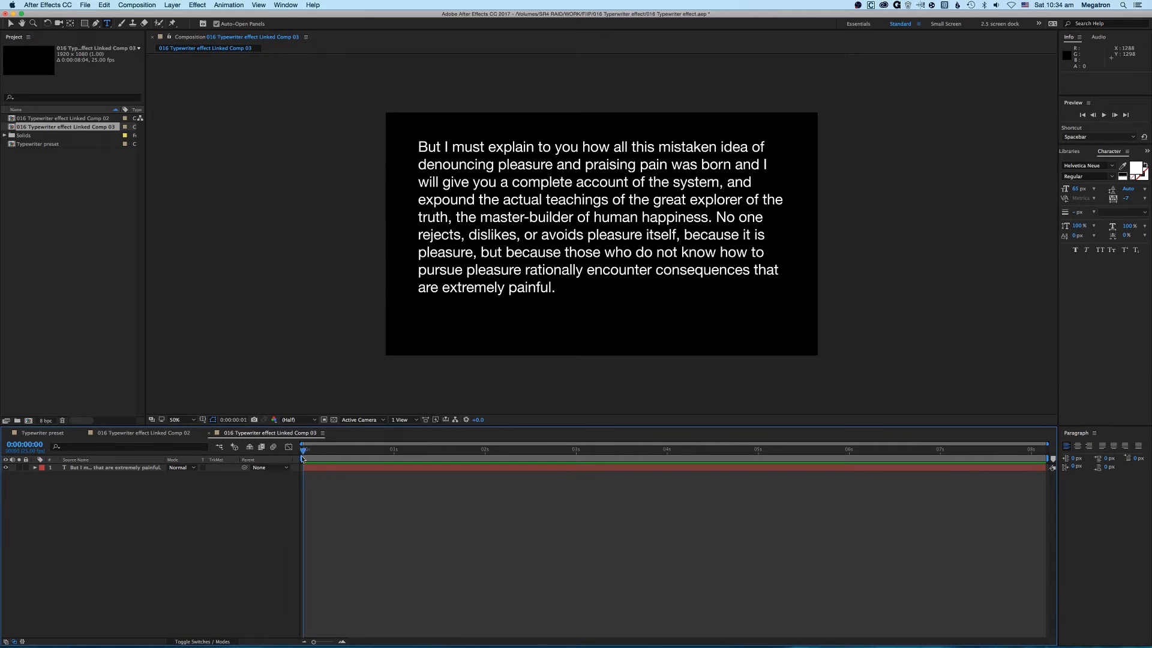
left_click(295, 468)
double_click(324, 467)
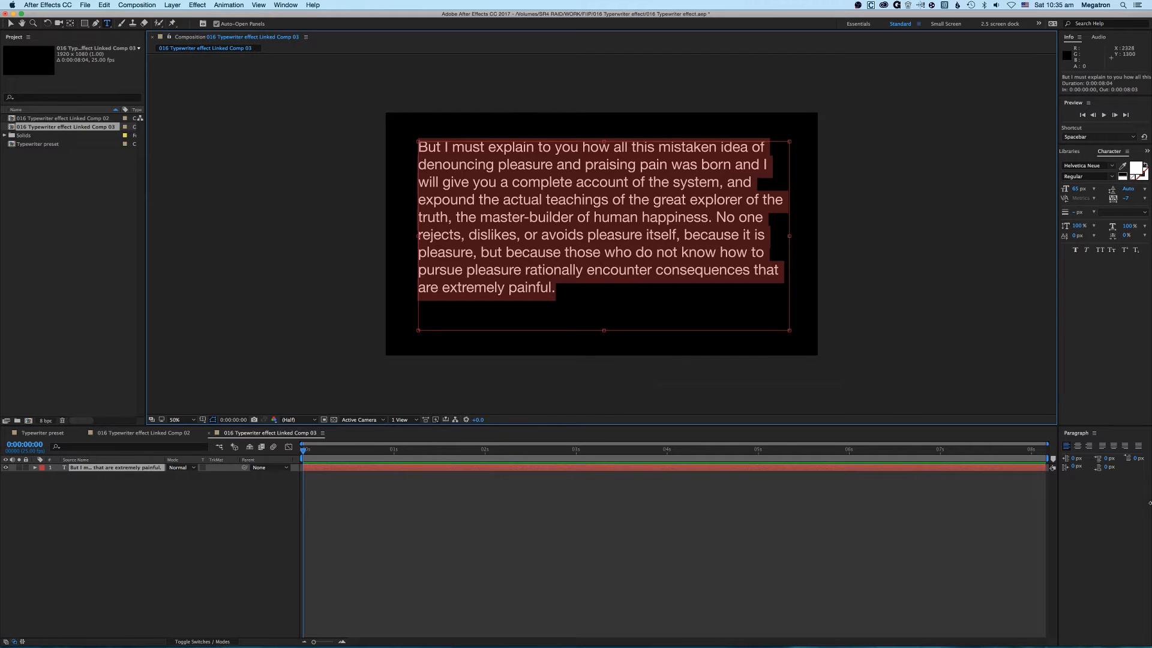
left_click(1077, 446)
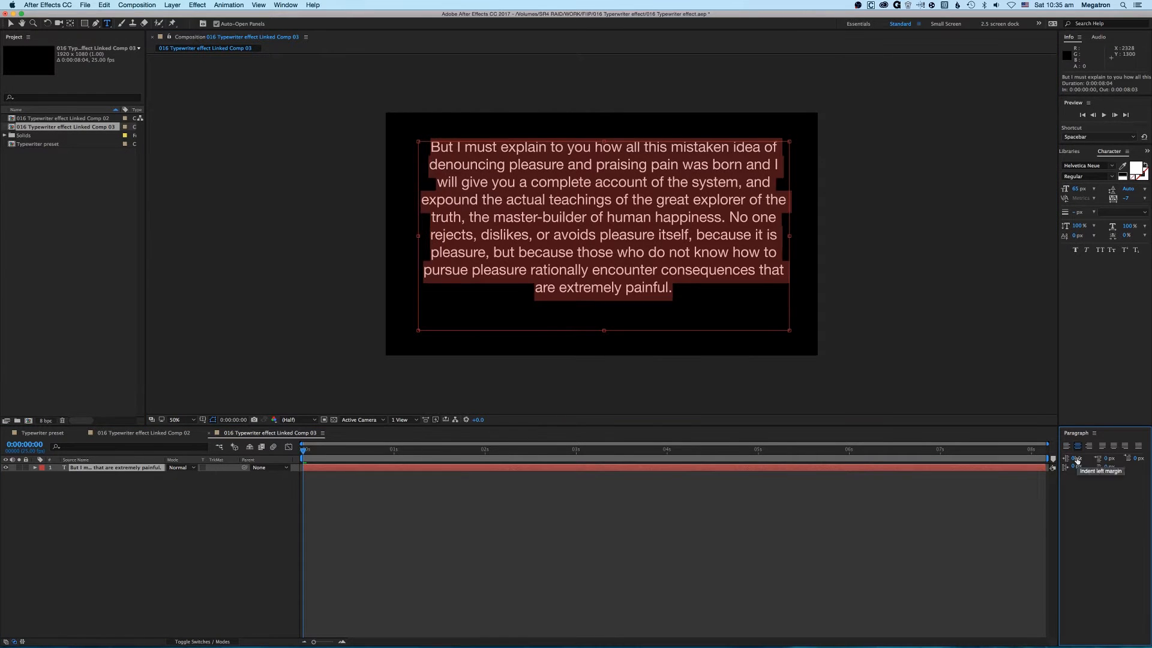
left_click(555, 553)
Lower the upper edge of the paragraph's text box slightly and apply Faux Italic to all its text.
double_click(427, 467)
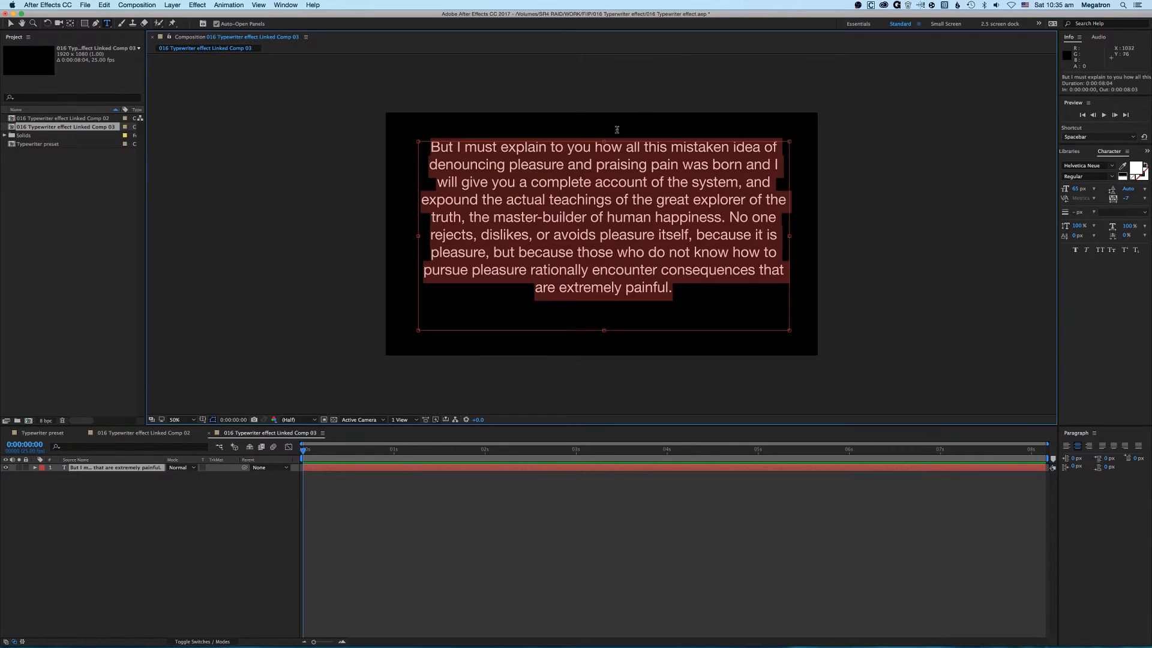
left_click_drag(604, 141, 605, 145)
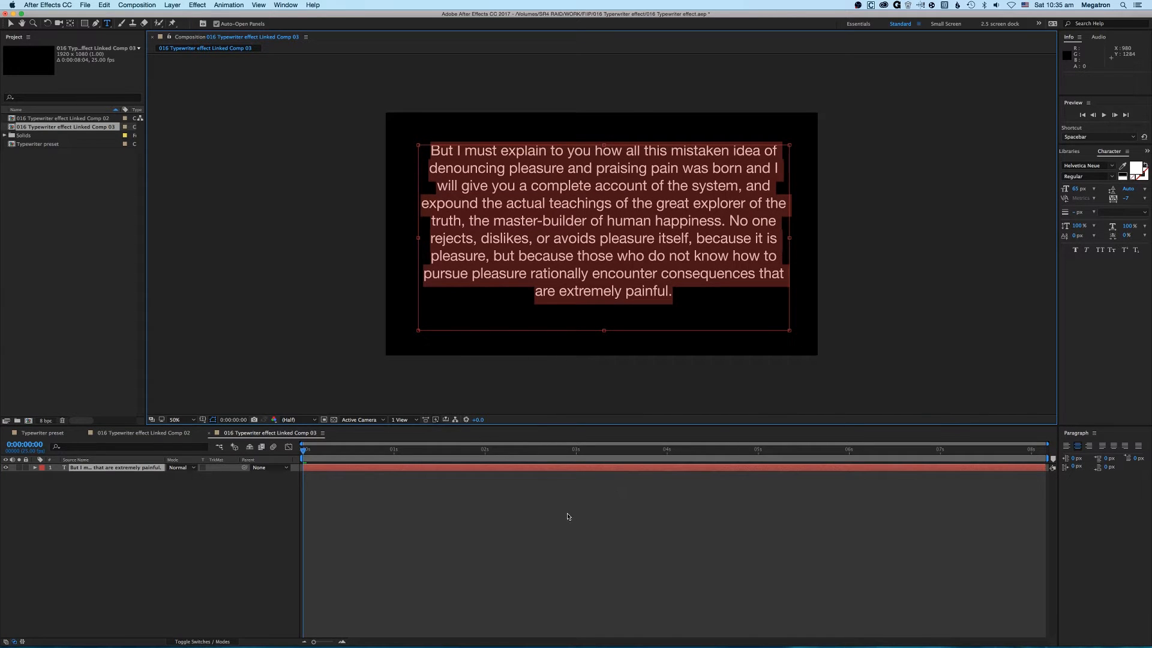
left_click(1086, 250)
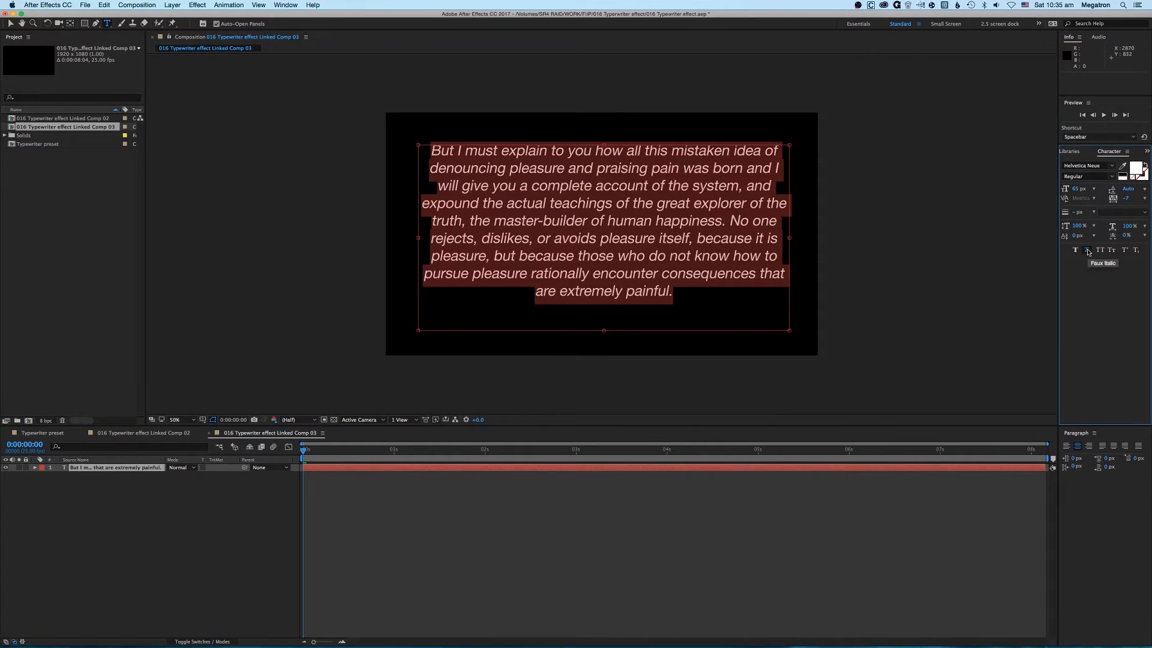
left_click(406, 480)
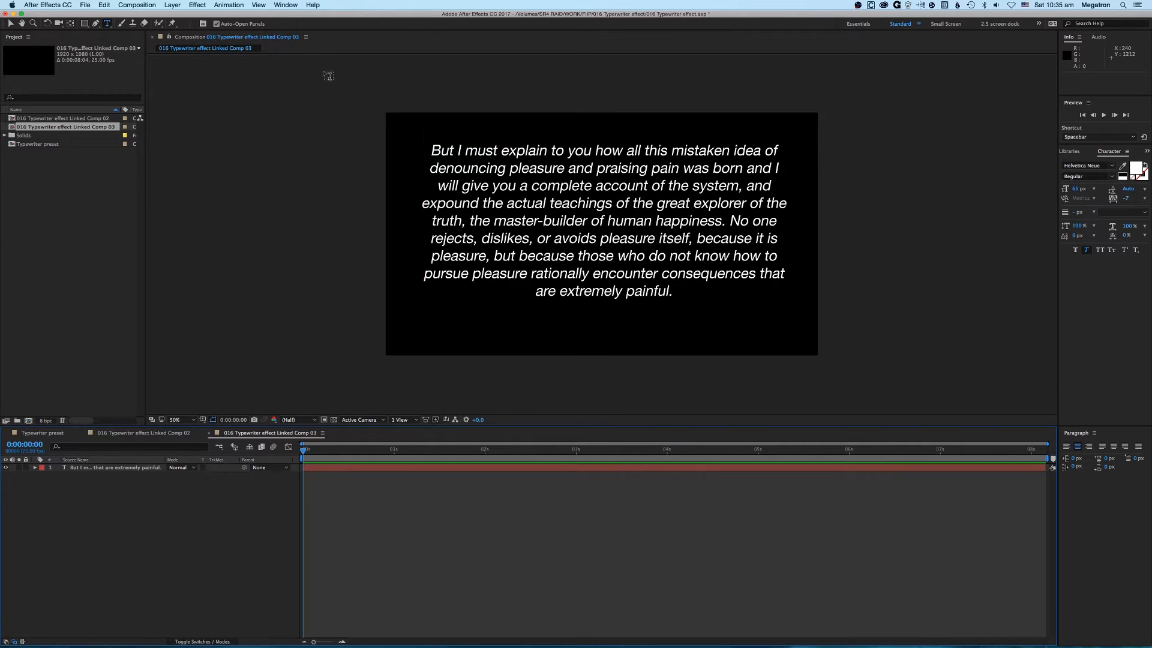
Add a separate text layer containing an opening quotation mark and enlarge it to about 237 px.
left_click(409, 141)
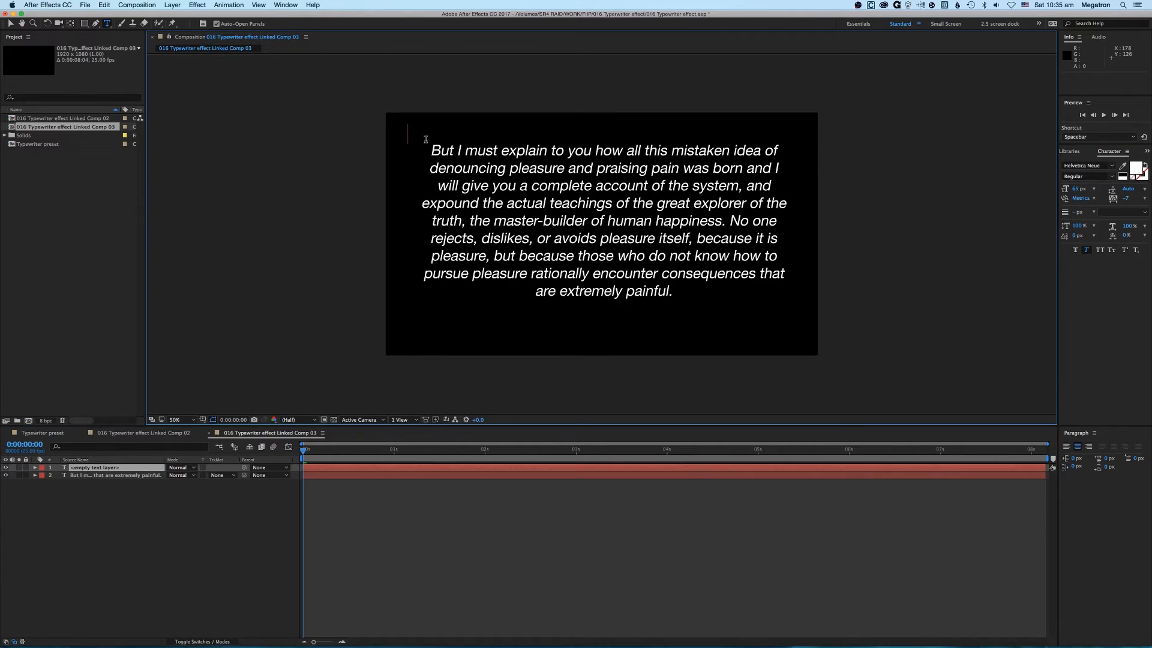
type("“")
key("super+a")
left_click_drag(1078, 188, 1149, 188)
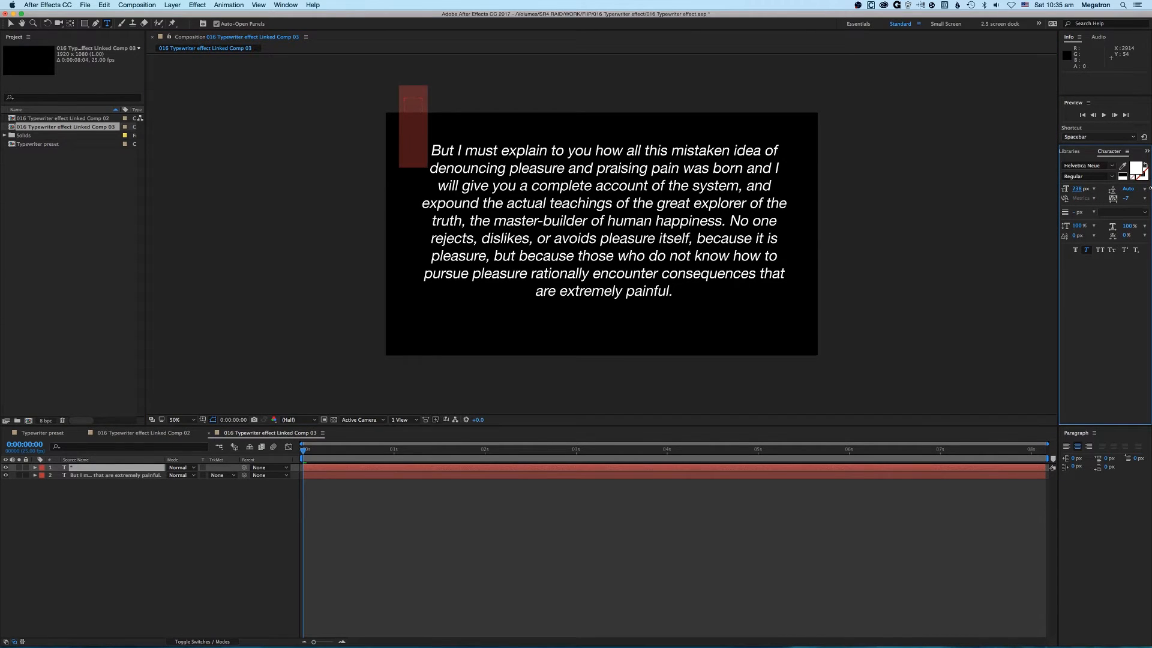
Move the large quotation mark to the paragraph's upper-left corner, just before the word "But".
left_click(11, 23)
left_click_drag(414, 108, 418, 147)
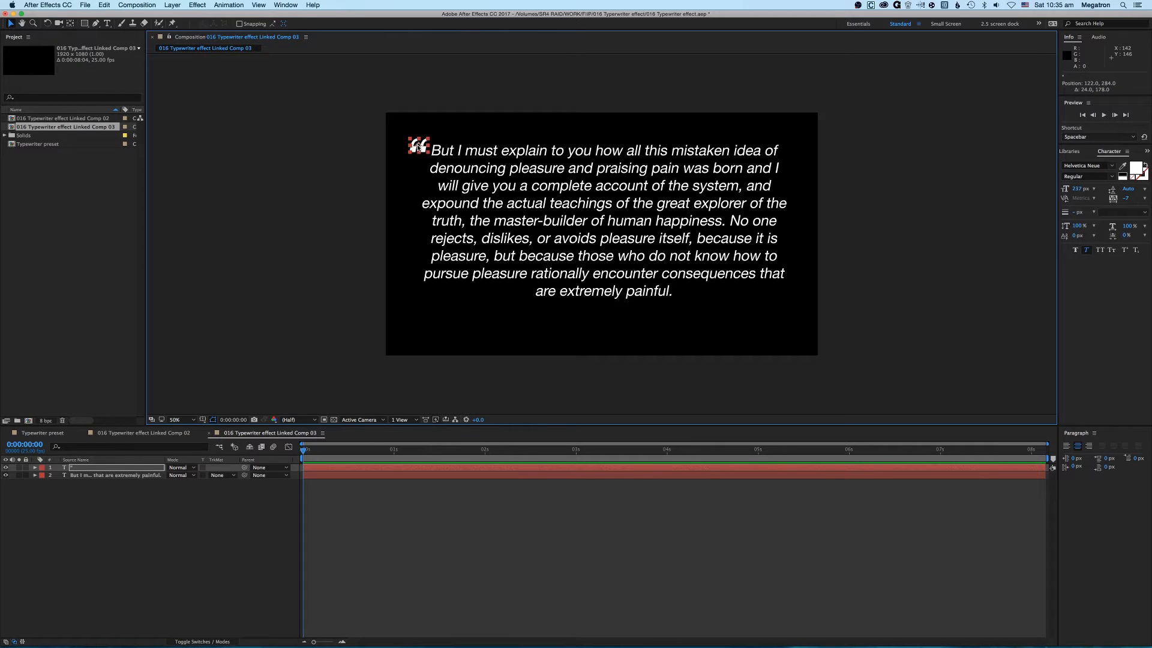
left_click_drag(419, 146, 422, 144)
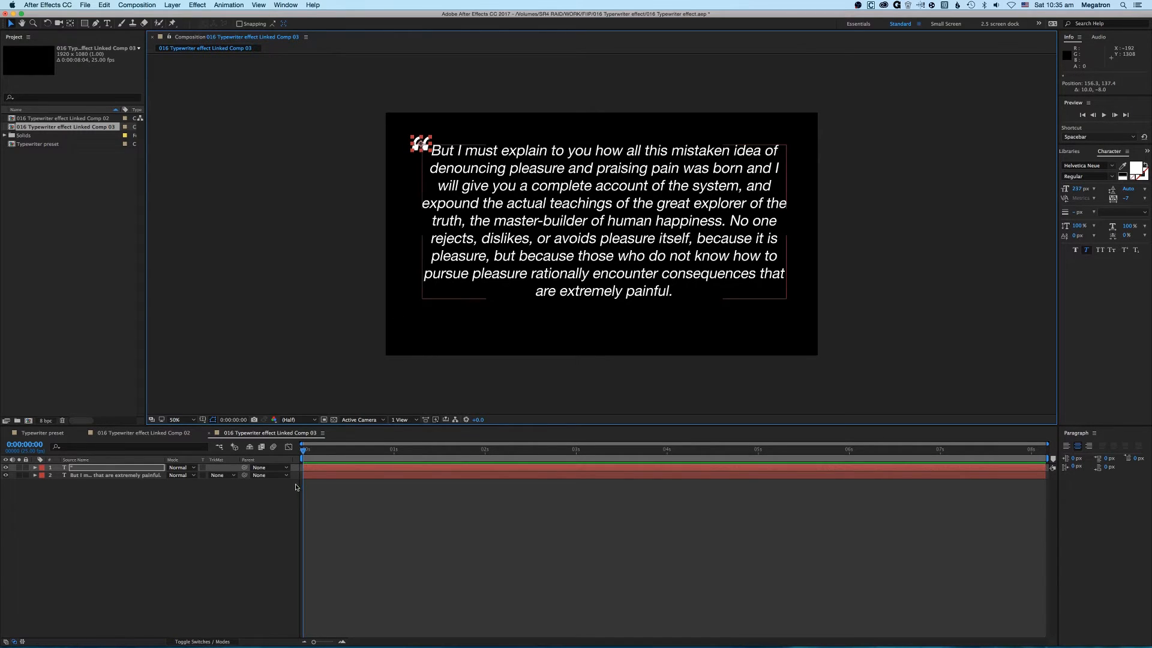
Scale the quotation mark layer to 324% and move it over the paragraph's upper-left corner, at about (264, 199).
key("s")
left_click_drag(182, 475, 282, 476)
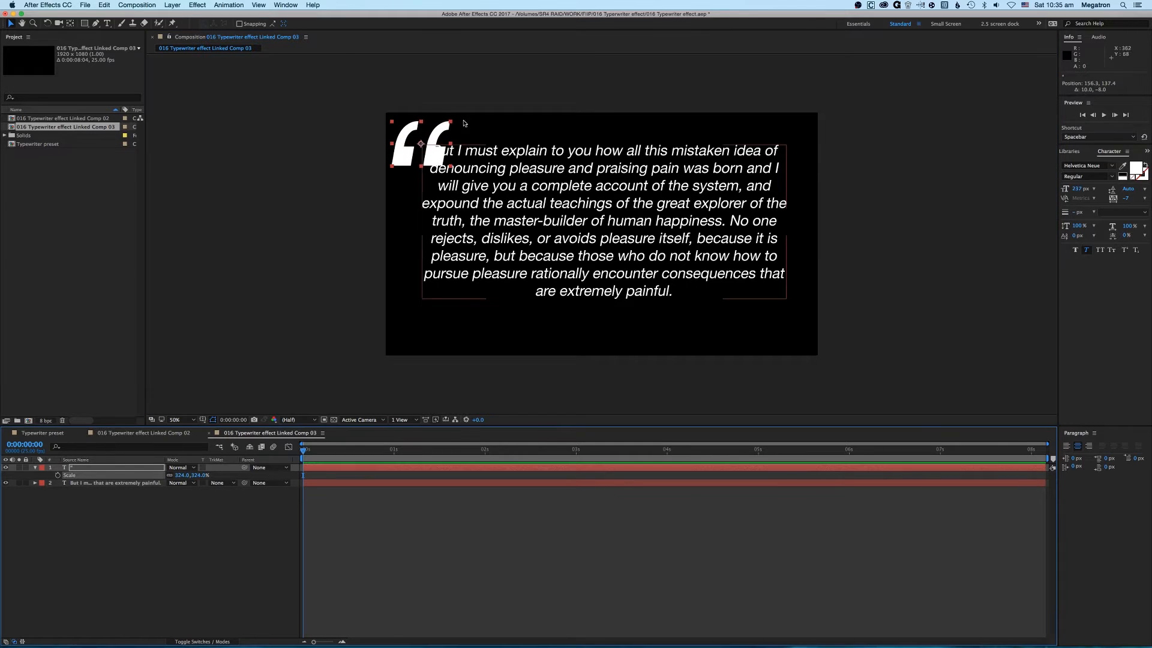
left_click_drag(392, 123, 418, 138)
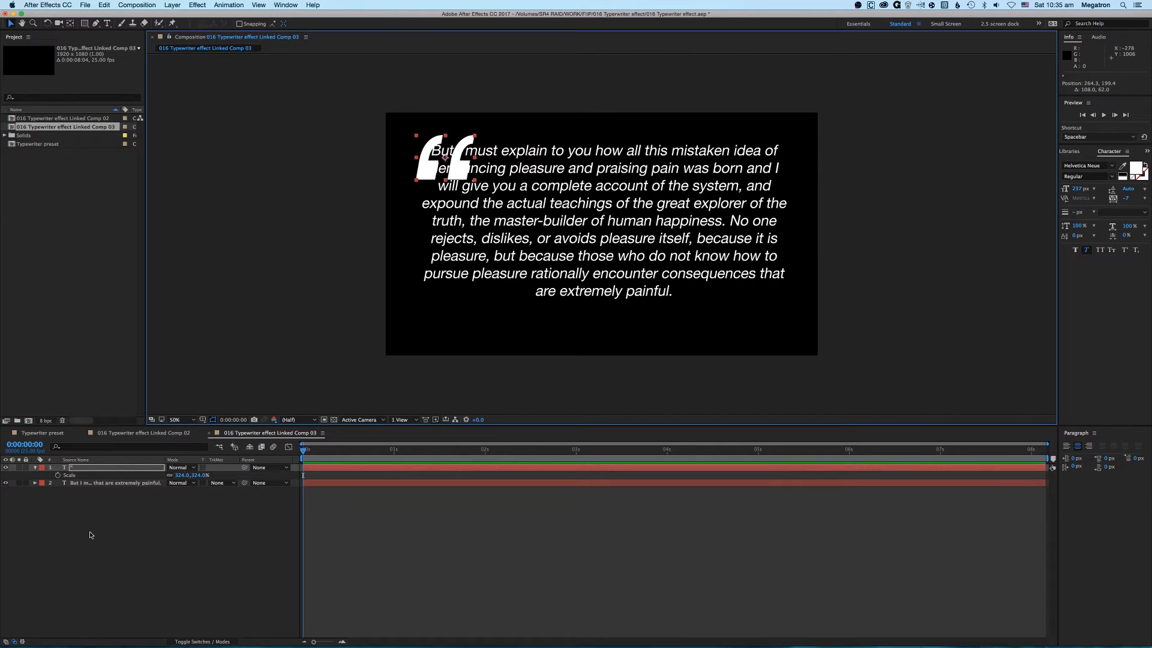
Set the large quotation mark layer's opacity to 20%.
key("t")
left_click(175, 475)
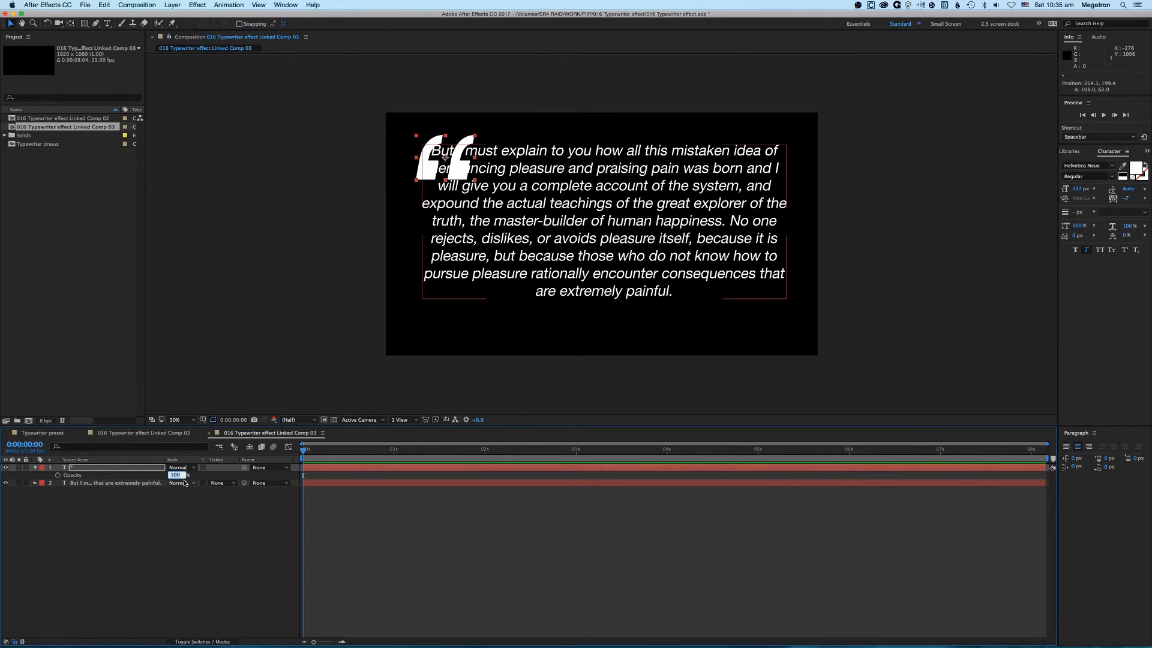
type("20")
key("Return")
left_click(125, 558)
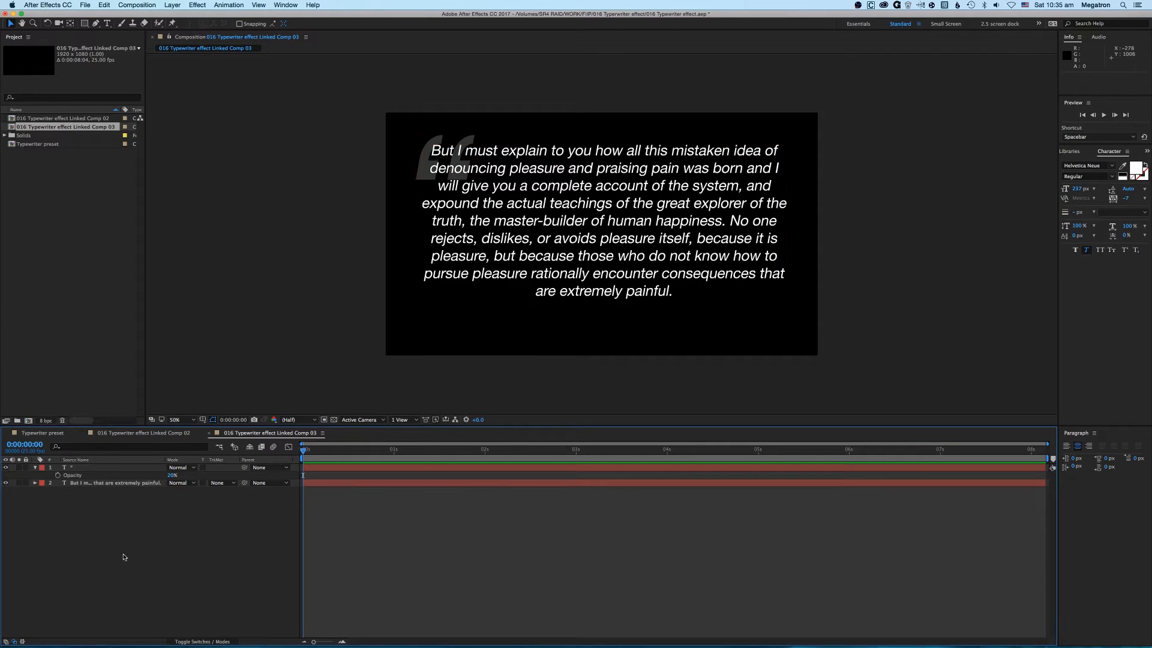
Duplicate the quotation mark layer and rotate the copy 180°.
left_click(106, 467)
key("ctrl+d")
key("s")
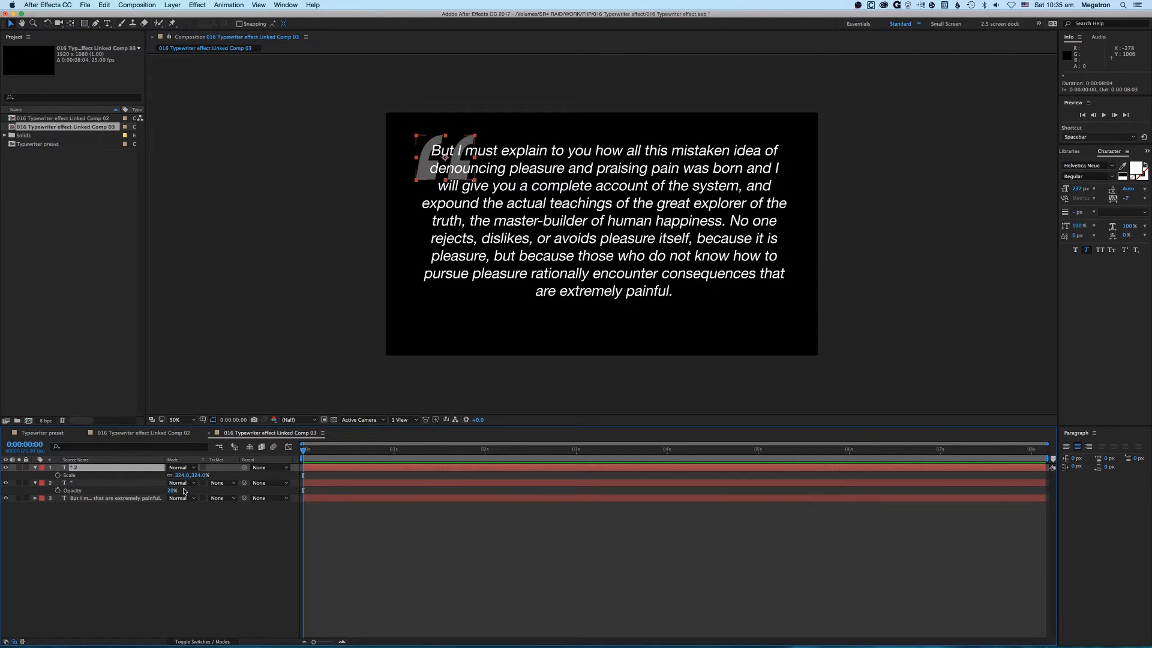
key("r")
left_click(178, 475)
type("180")
key("Return")
Move the rotated quotation mark to the paragraph's lower-right corner, at about (1662, 835).
left_click(451, 161)
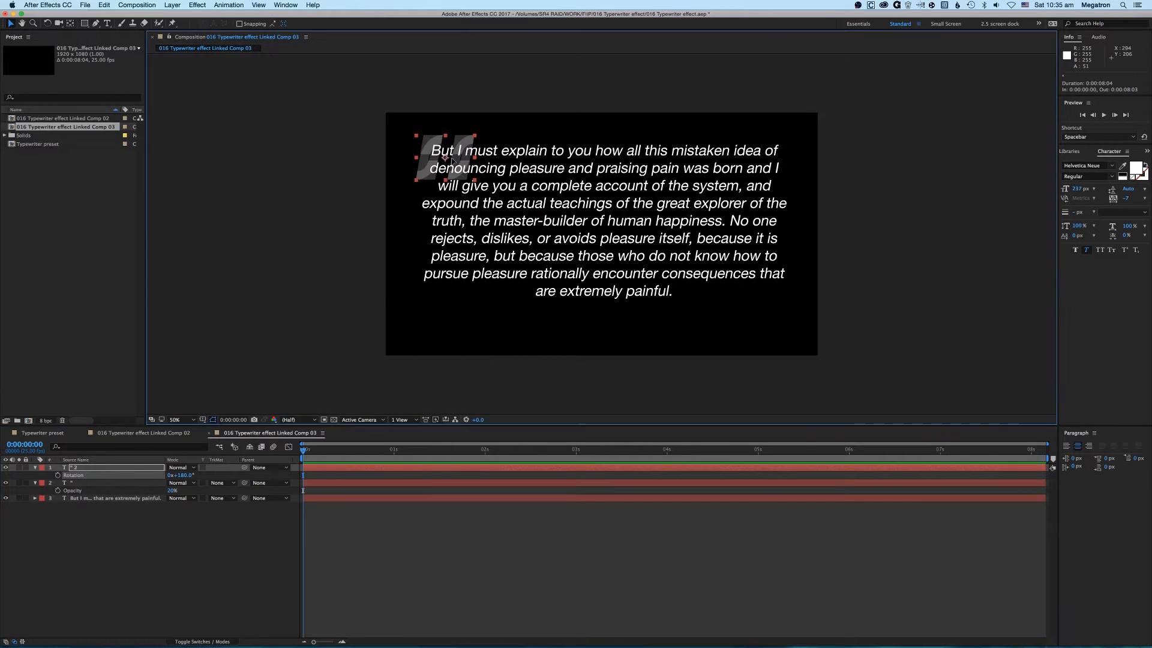
left_click_drag(452, 161, 767, 305)
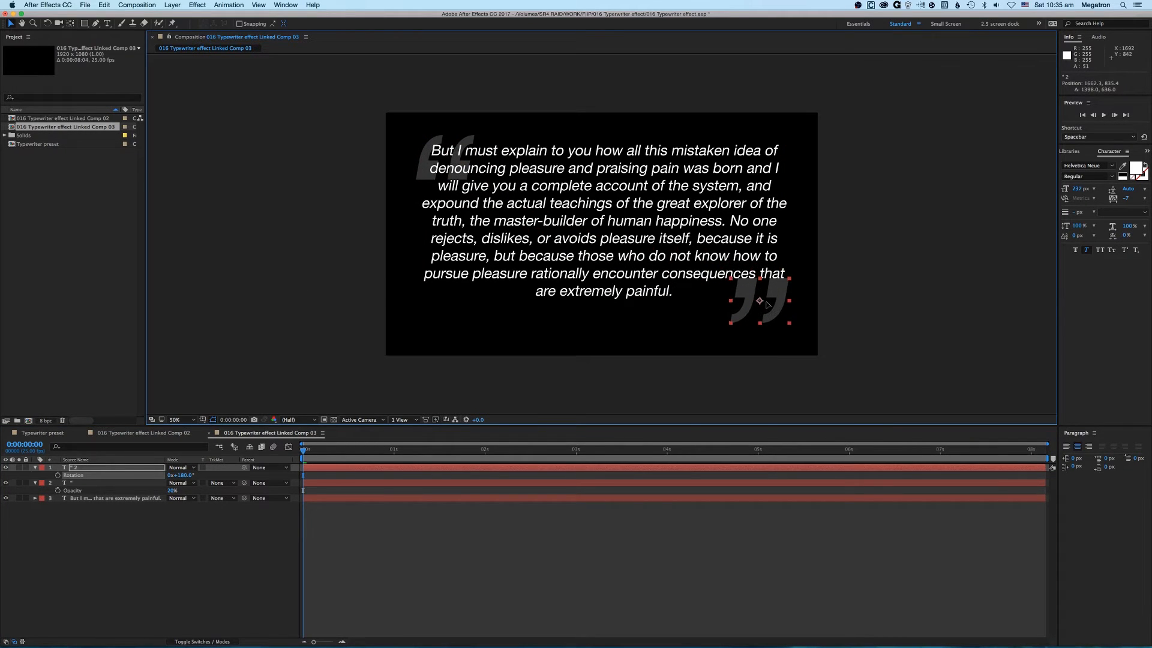
left_click(448, 571)
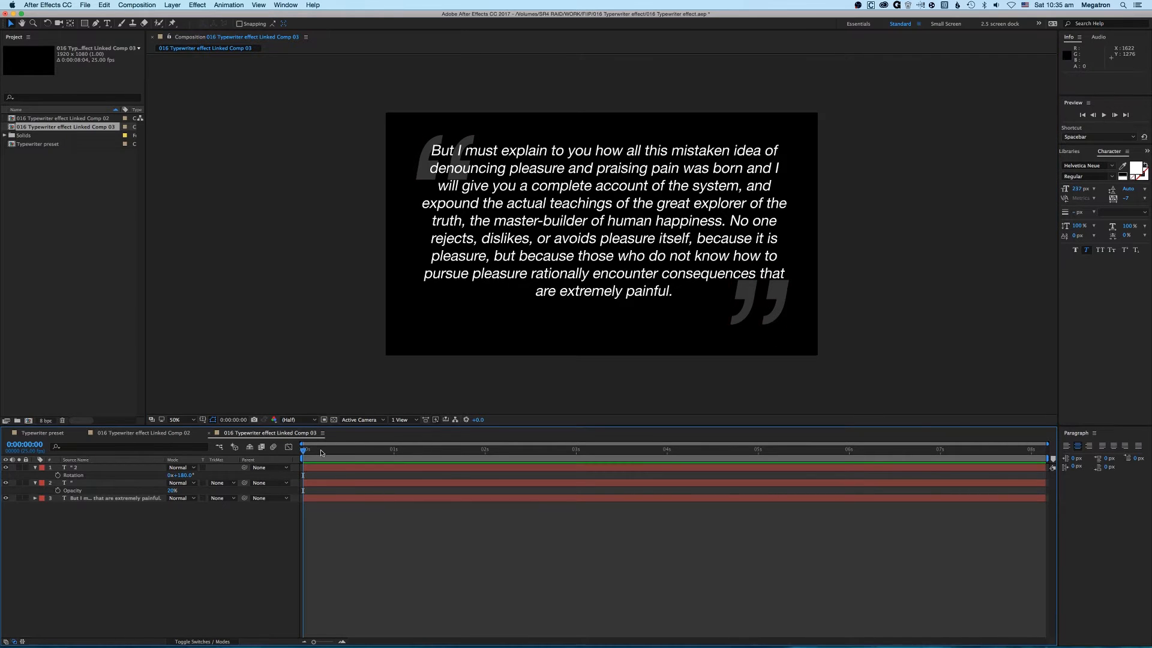
Find the Typewriter animation preset by searching for "type" and apply it to the paragraph text layer.
left_click(281, 465)
left_click(313, 498)
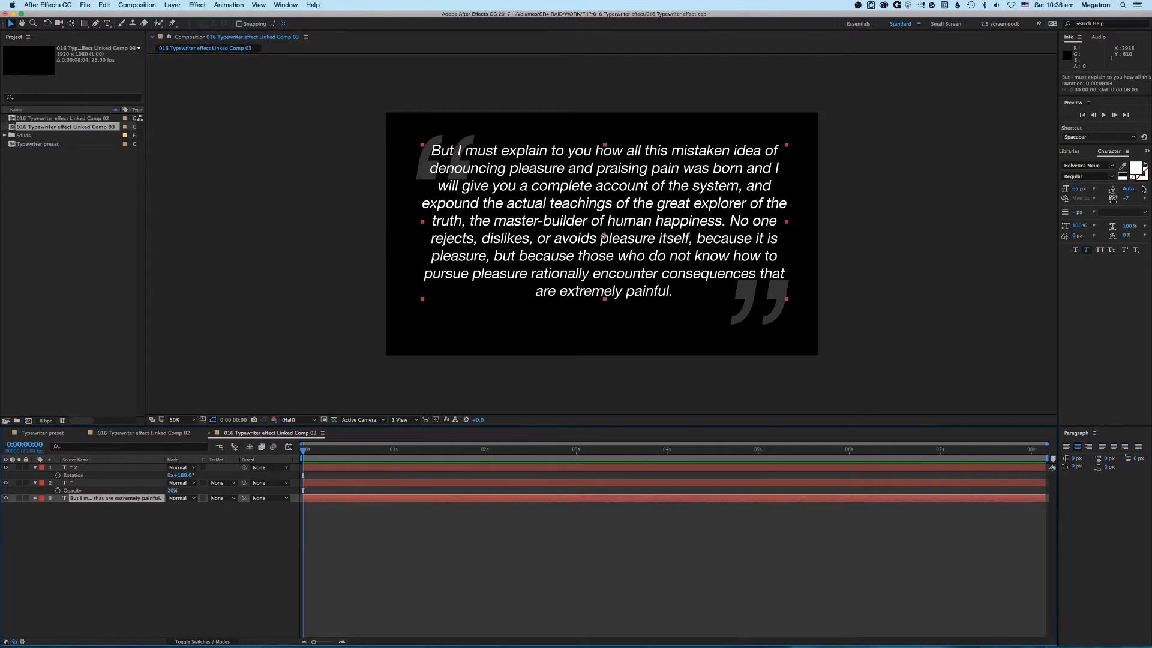
left_click(1146, 153)
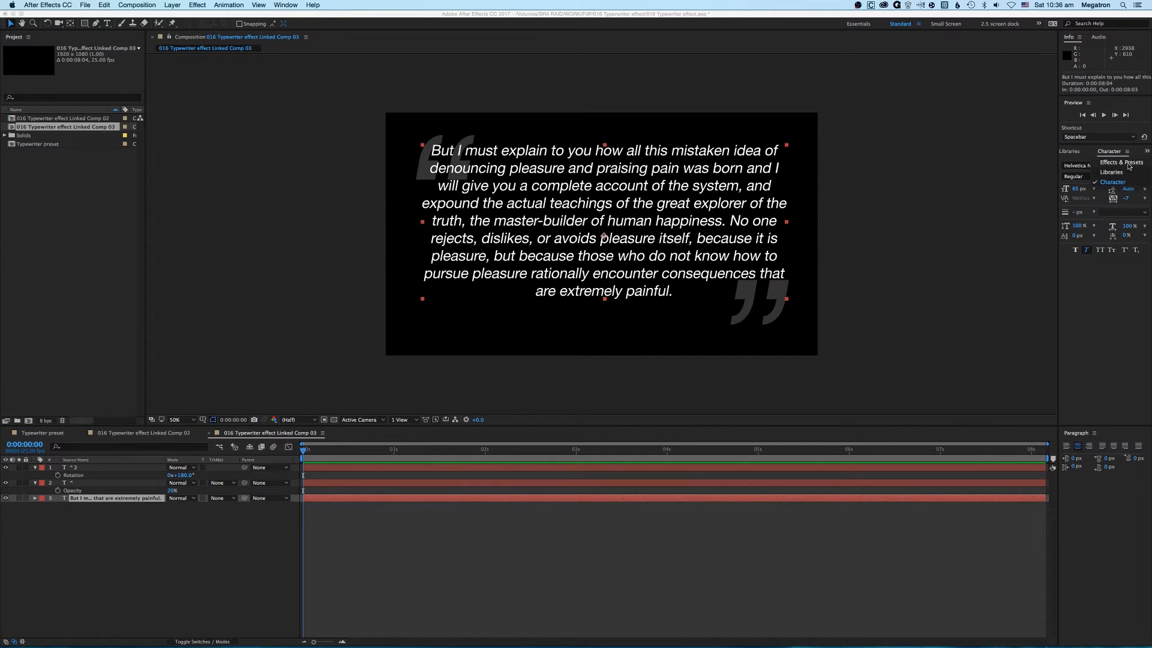
left_click(1121, 163)
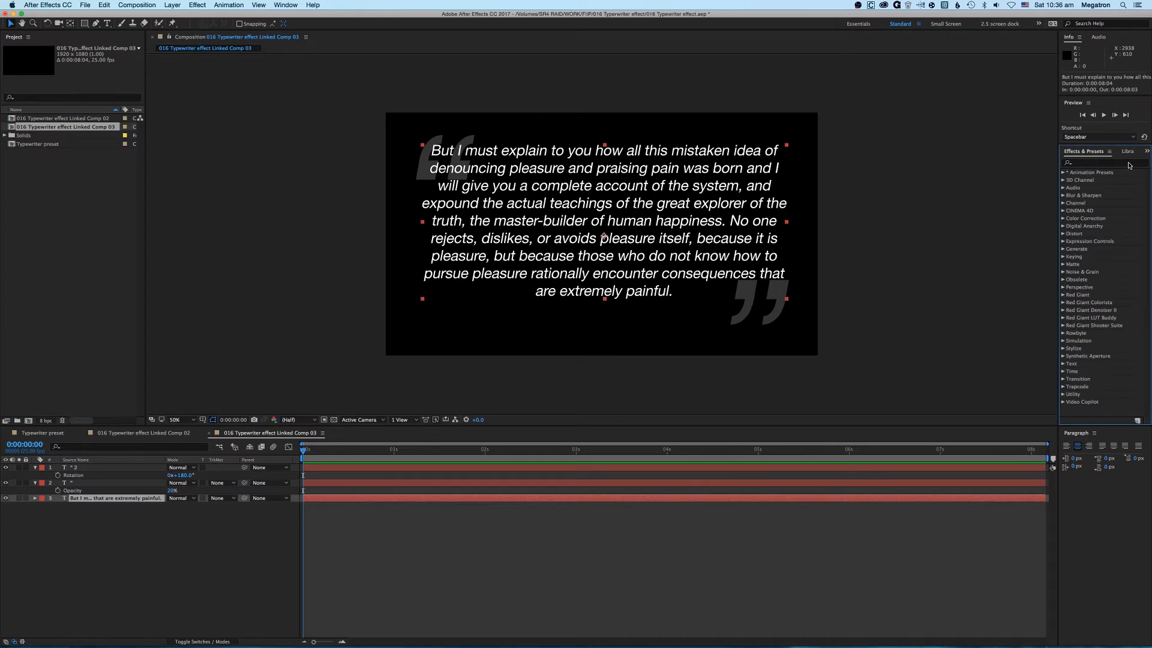
left_click(1086, 163)
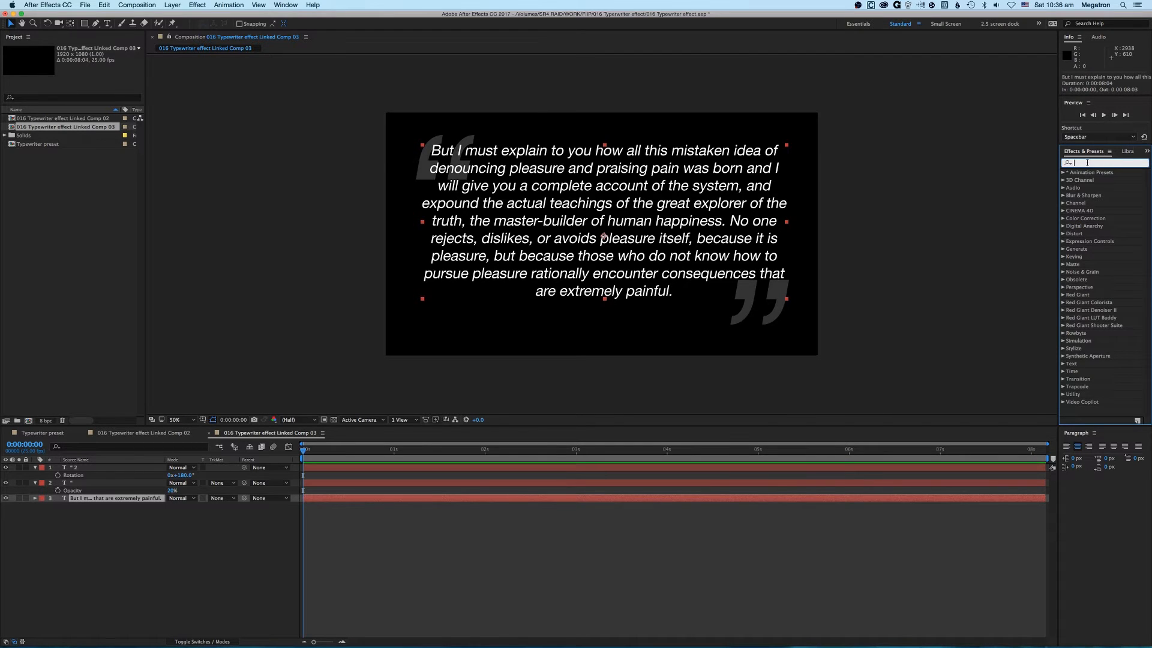
type("type")
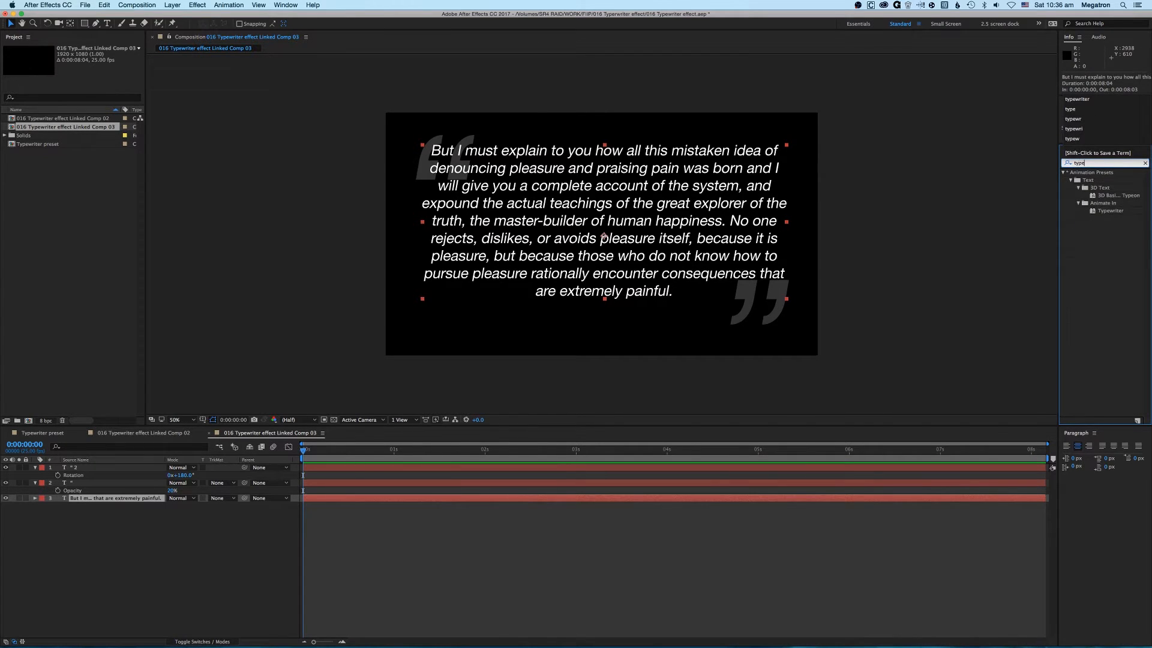
left_click(1114, 213)
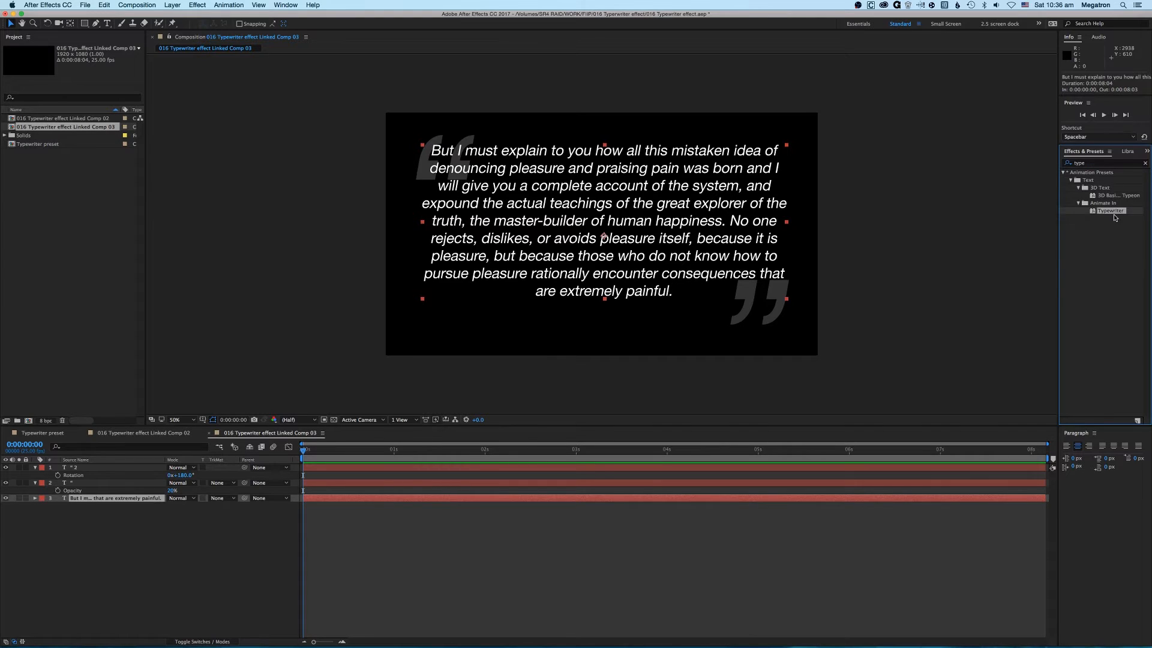
left_click_drag(1114, 213, 367, 500)
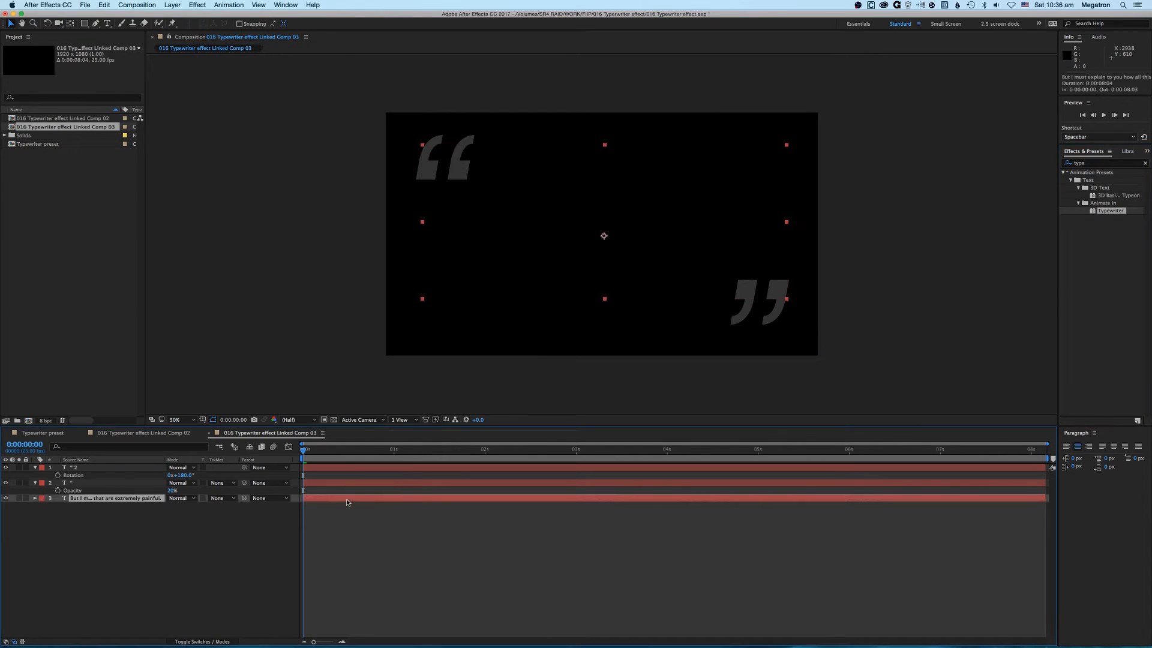
Reveal the paragraph's typewriter keyframes, shift the ending Start keyframe to 0:00:02:00, and preview the typing speed.
key("u")
left_click(297, 549)
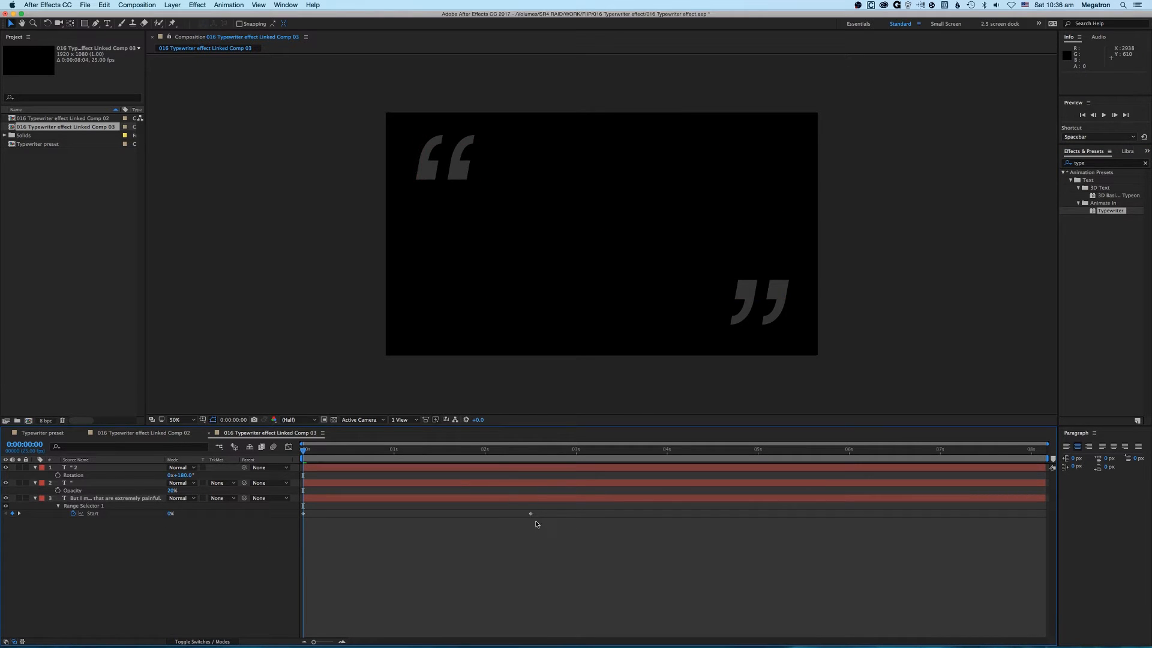
left_click_drag(530, 514, 485, 516)
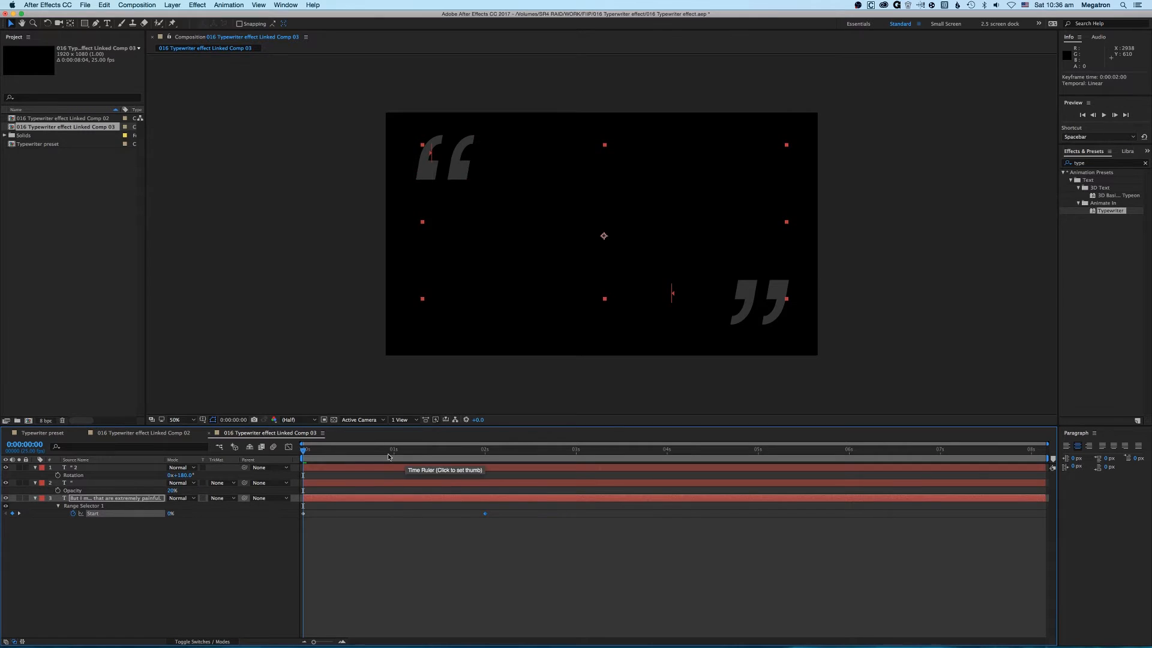
key("space")
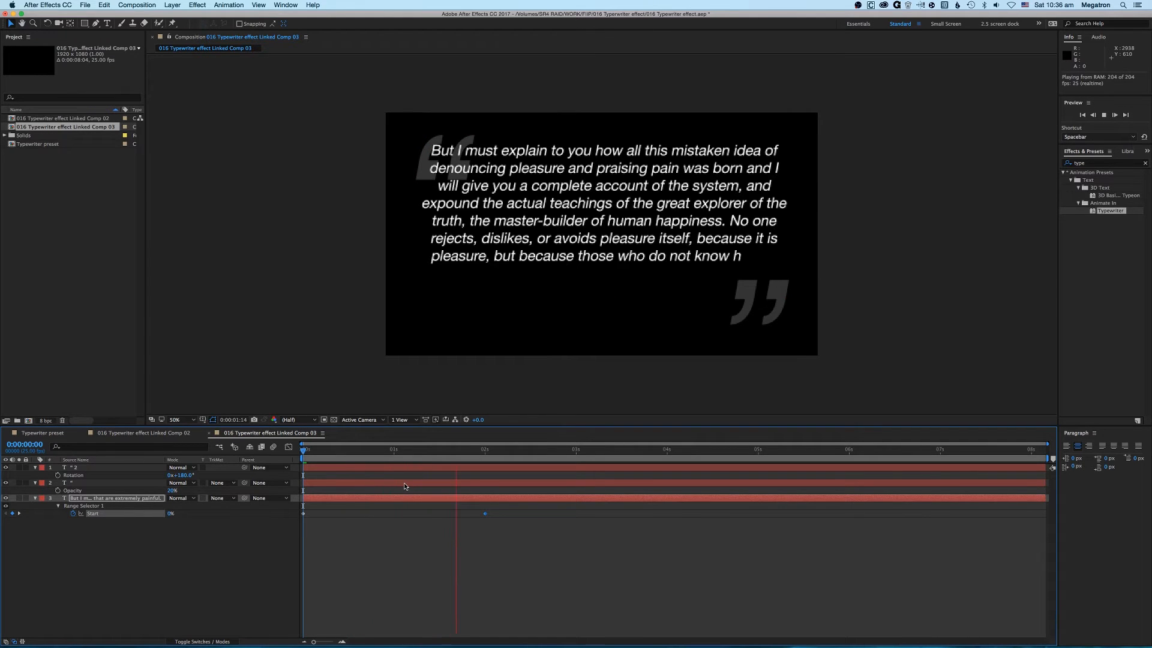
key("space")
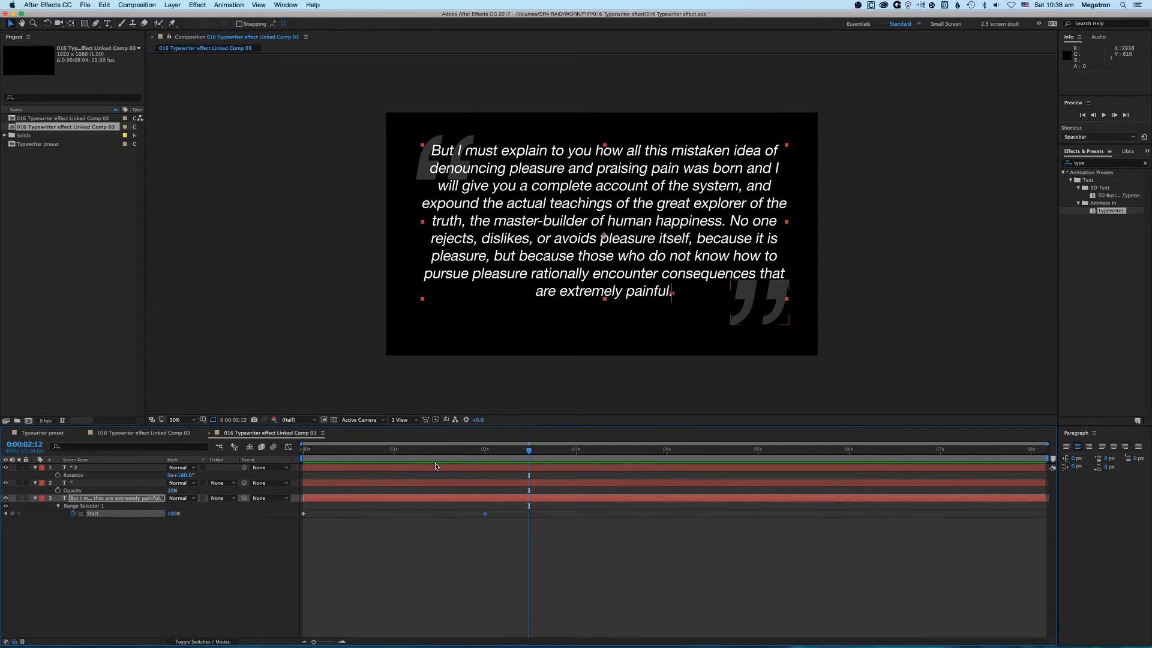
Add opacity keyframes at 20% to both quotation mark layers at 0:00:00:16.
left_click(437, 455)
left_click_drag(461, 461, 295, 477)
left_click_drag(396, 453, 361, 451)
left_click(361, 468)
left_click(361, 483, "shift")
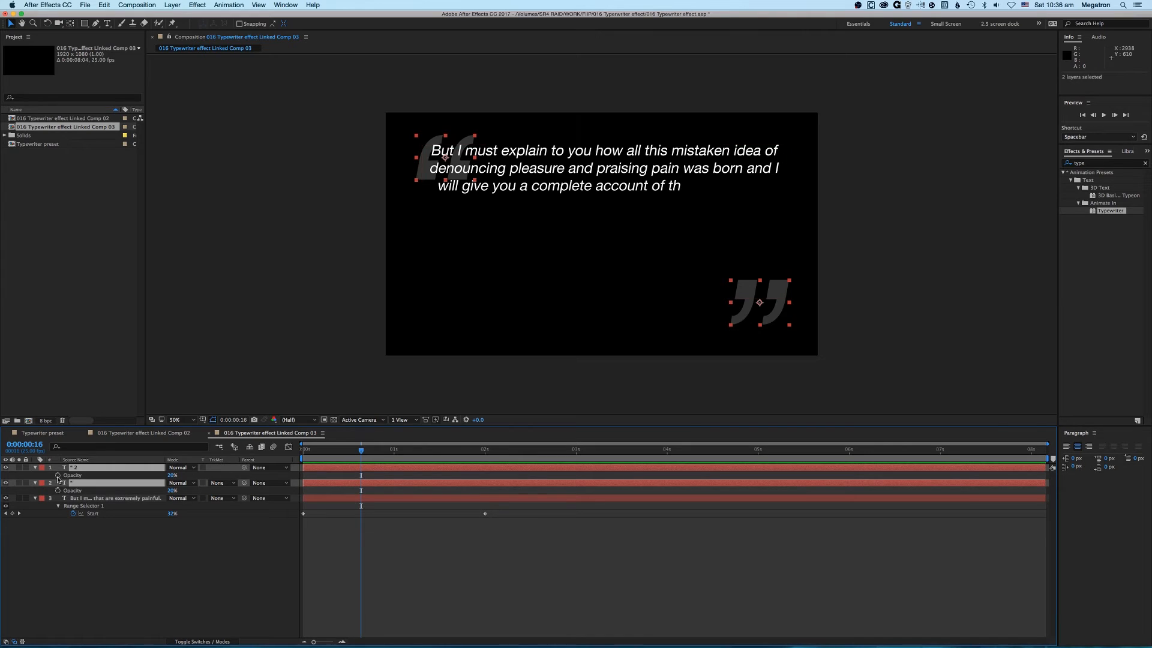
key("t")
key("alt+shift+t")
Set both quotation marks' opacity to 0% at the composition's first frame and preview the fade-in with the typing text.
key("Home")
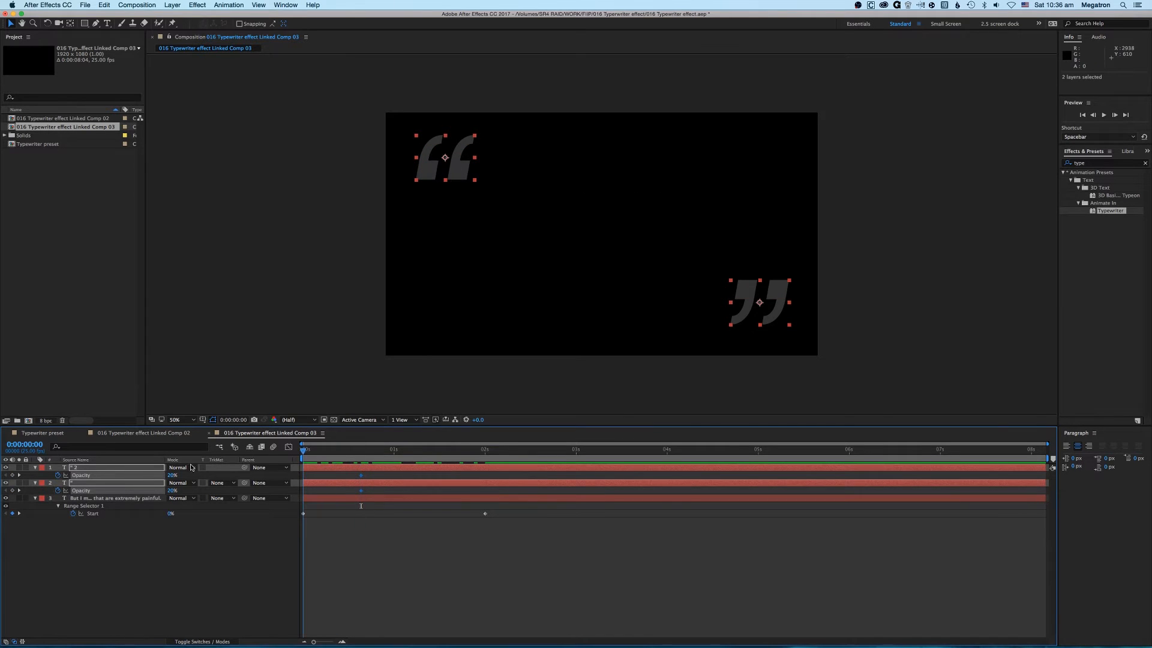
left_click_drag(171, 476, 144, 478)
left_click(234, 572)
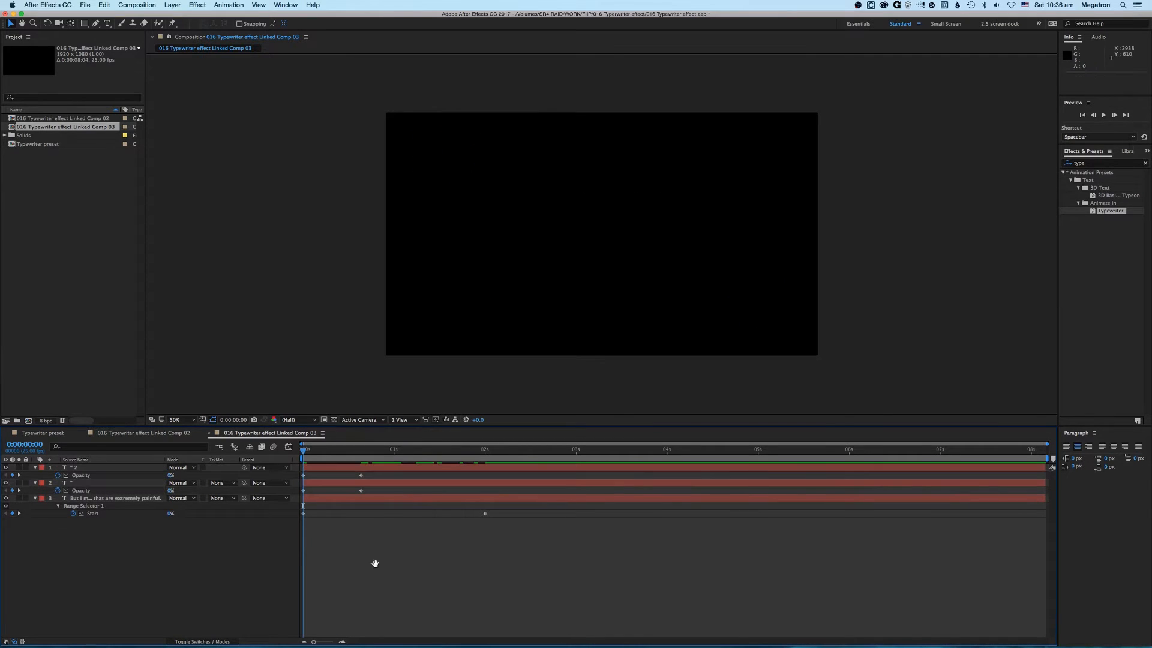
key("space")
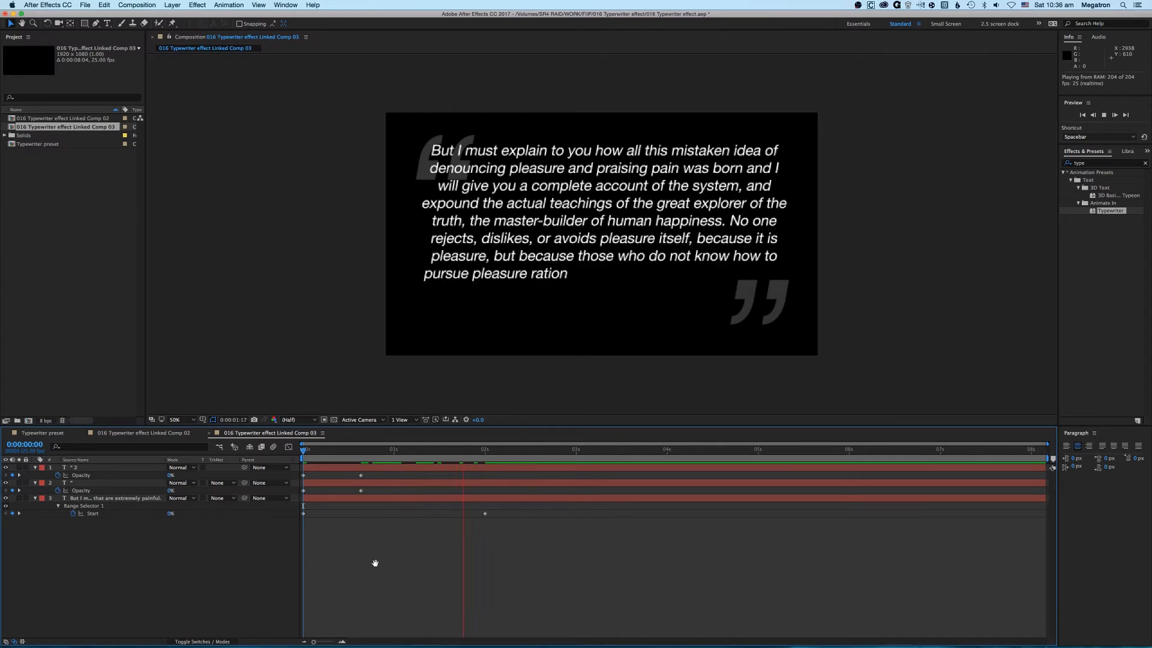
key("space")
key("Home")
key("space")
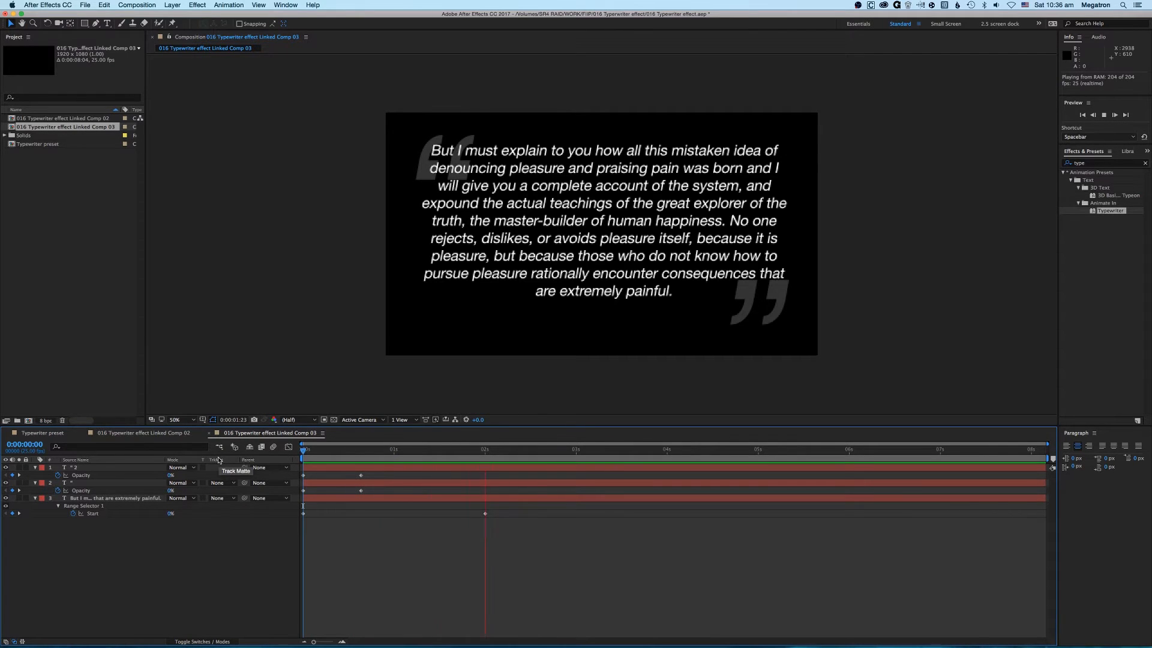
key("space")
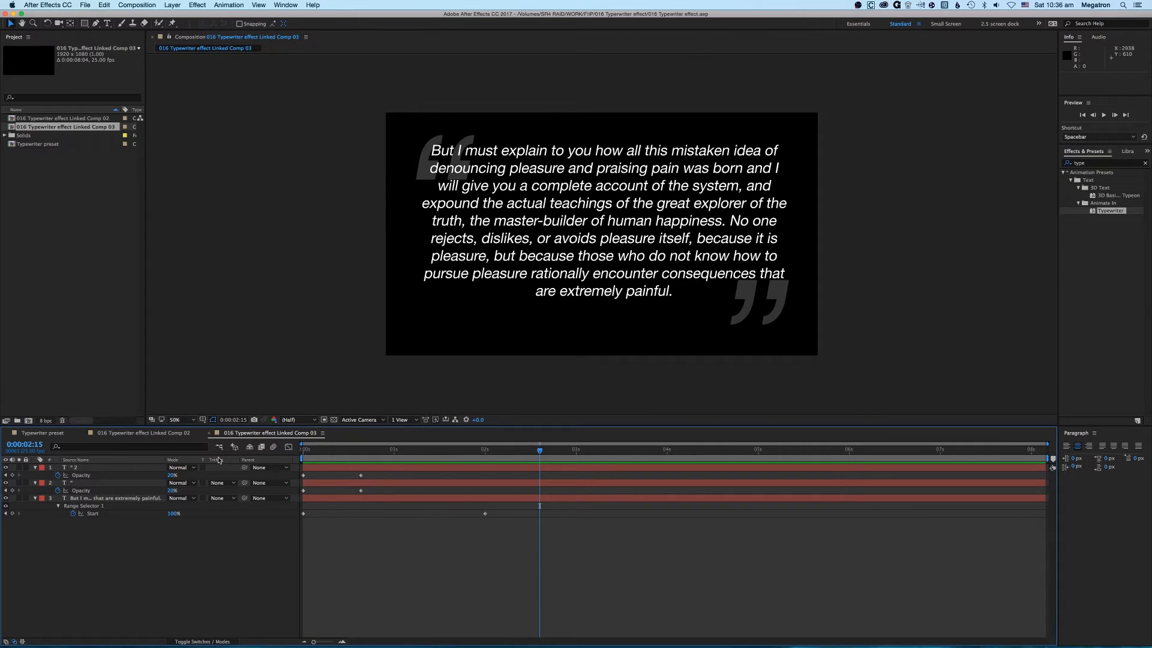
Switch to Premiere Pro and play the Typewriter effect sequence from its start to review the quote over the footage.
key("super+Tab")
key("Tab")
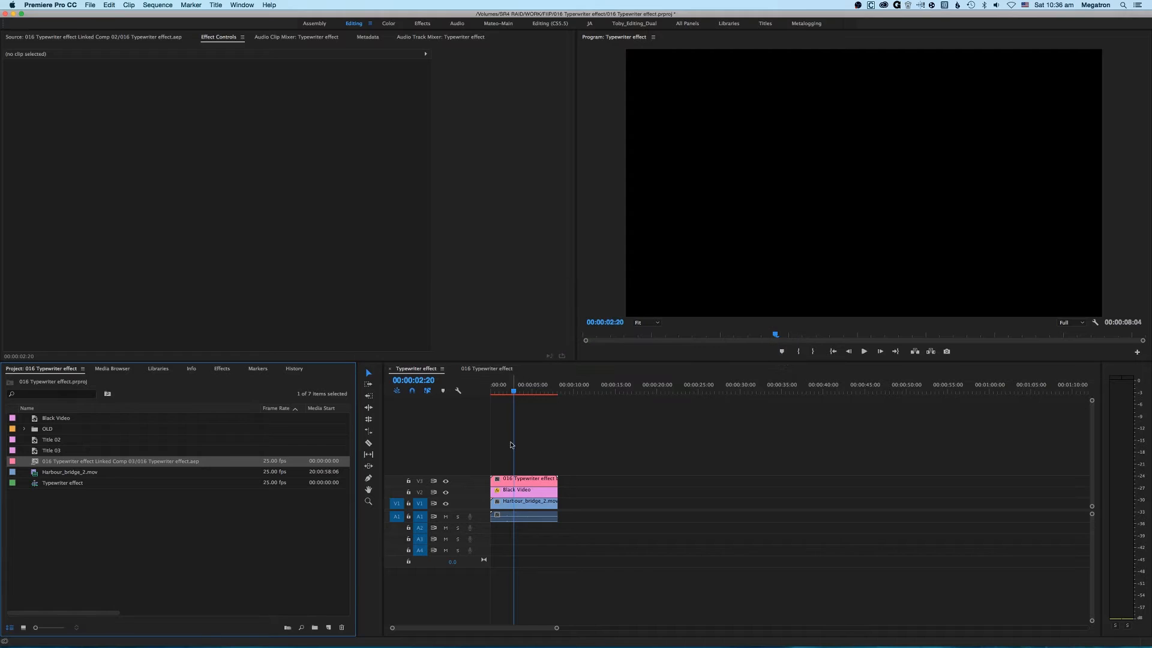
left_click(478, 443)
key("Home")
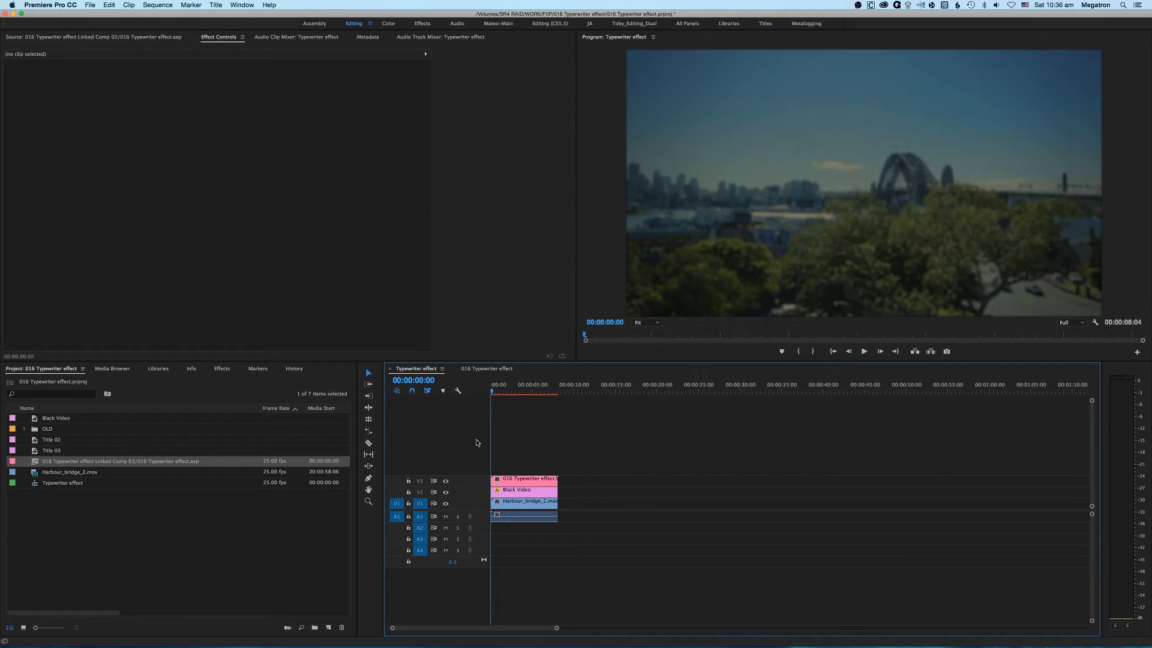
key("space")
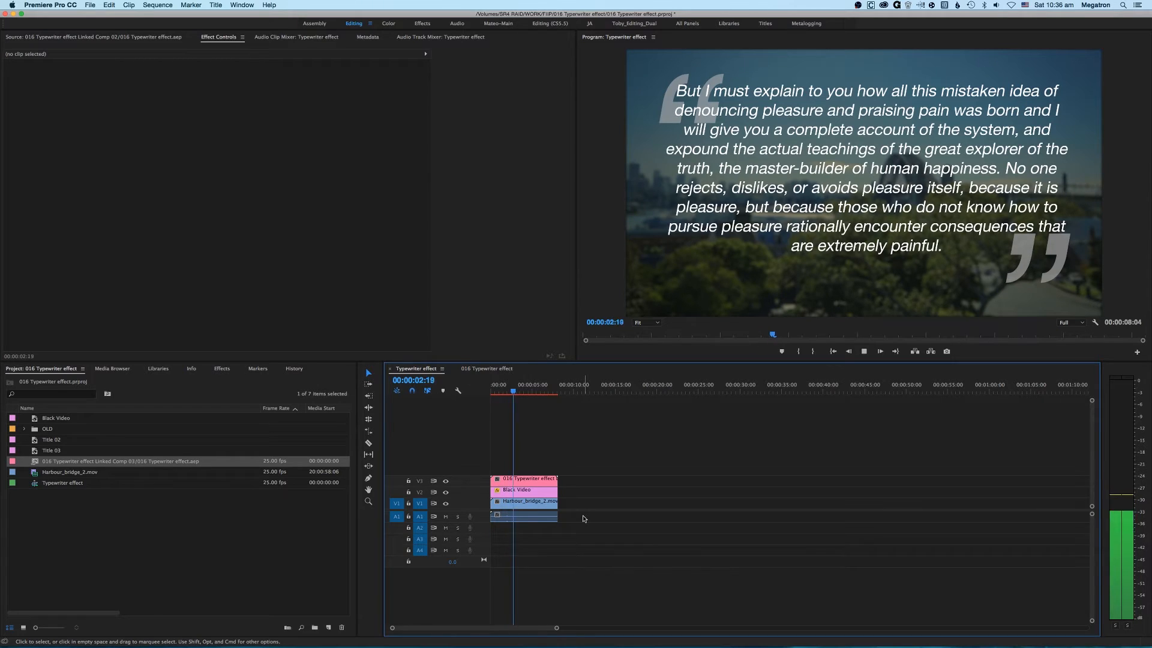
key("space")
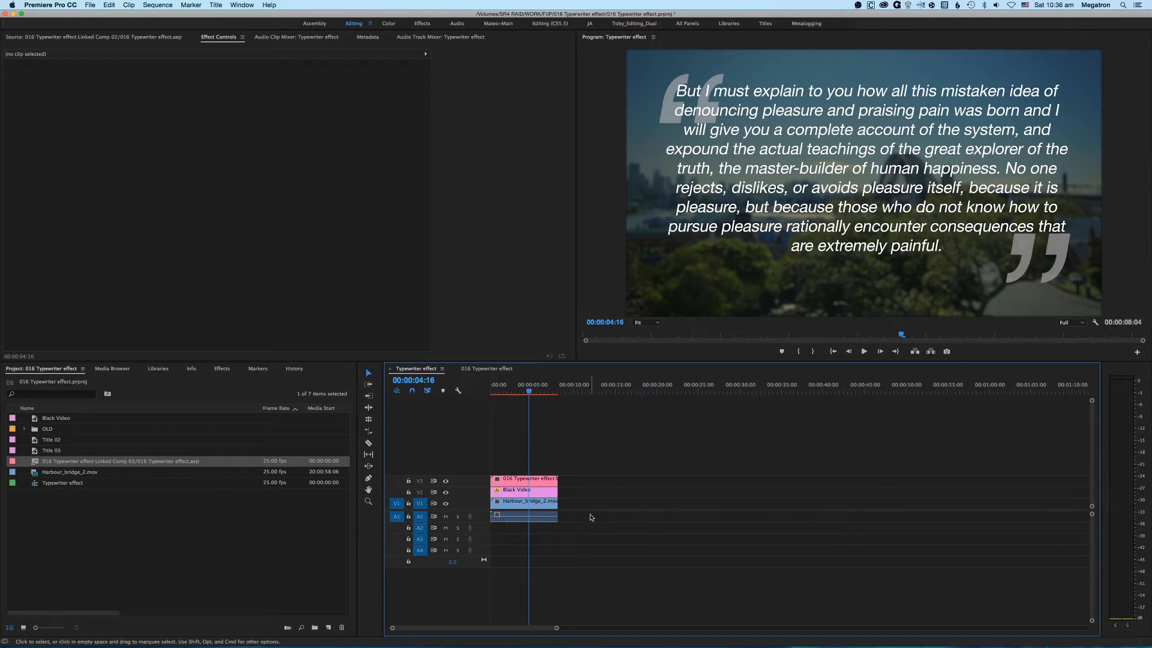
left_click_drag(505, 394, 480, 395)
key("space")
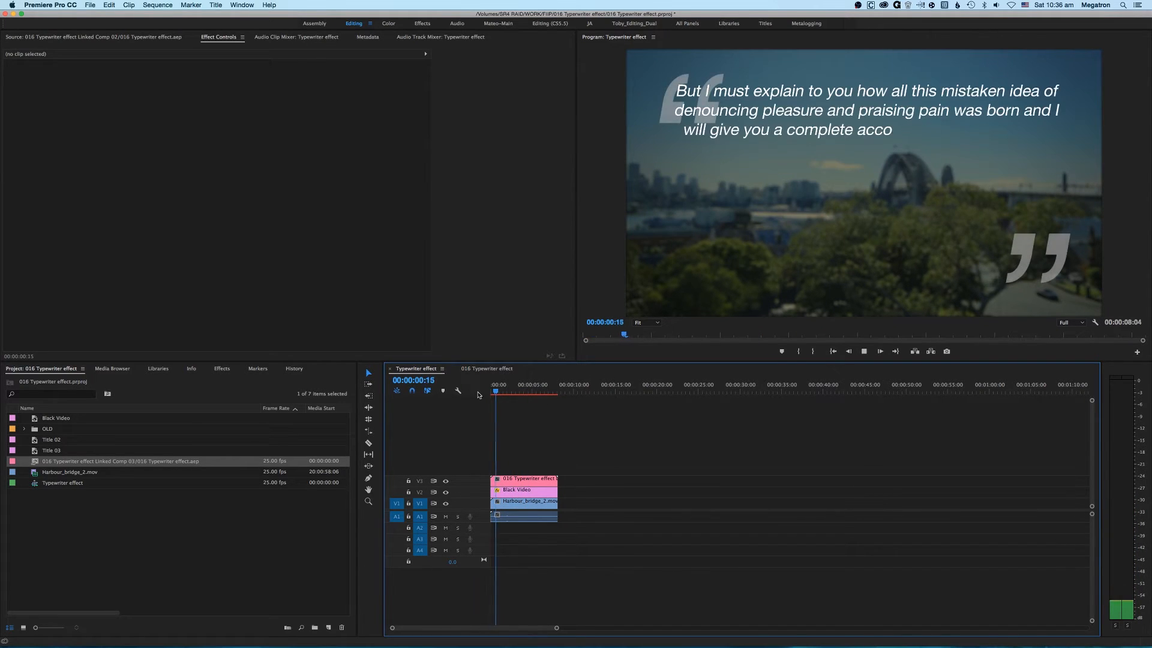
key("space")
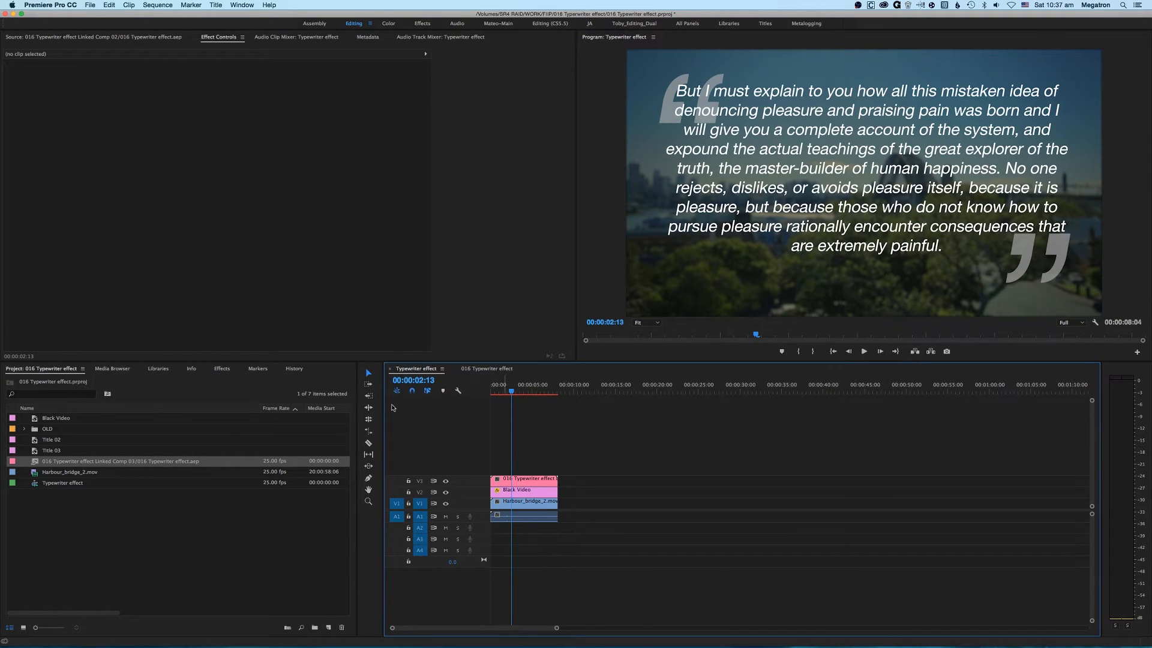
Open the linked composition clip on track V3 and display its After Effects editable text in the master clip's settings.
key("super+Tab")
left_click(534, 481)
left_click(538, 463)
left_click(537, 481)
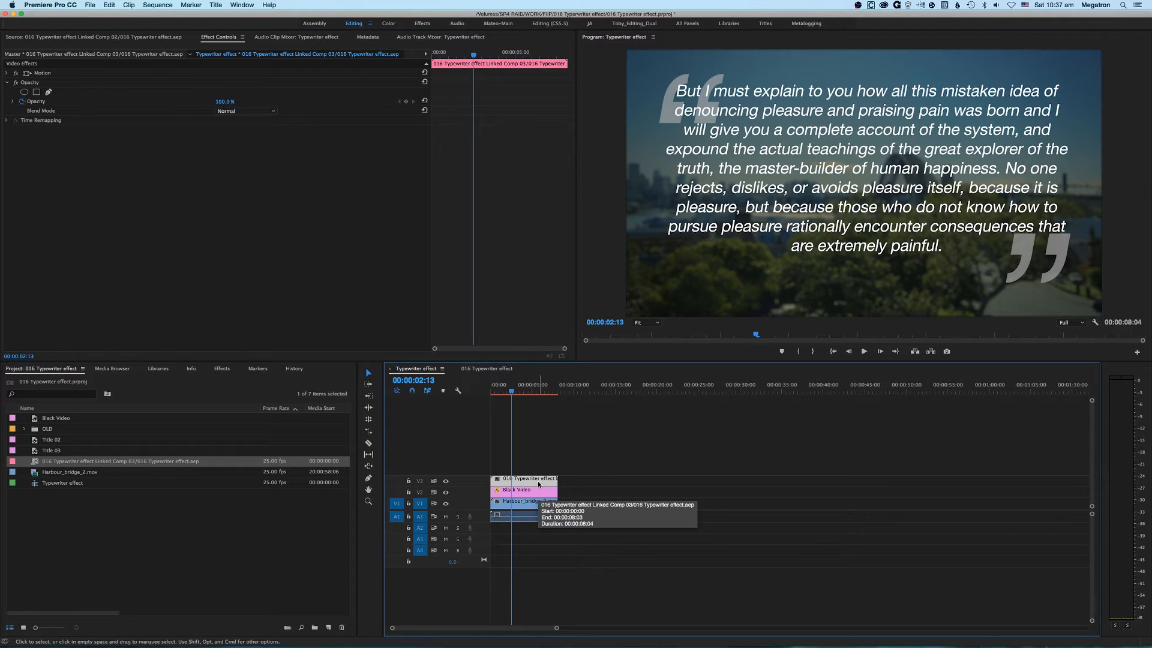
double_click(537, 481)
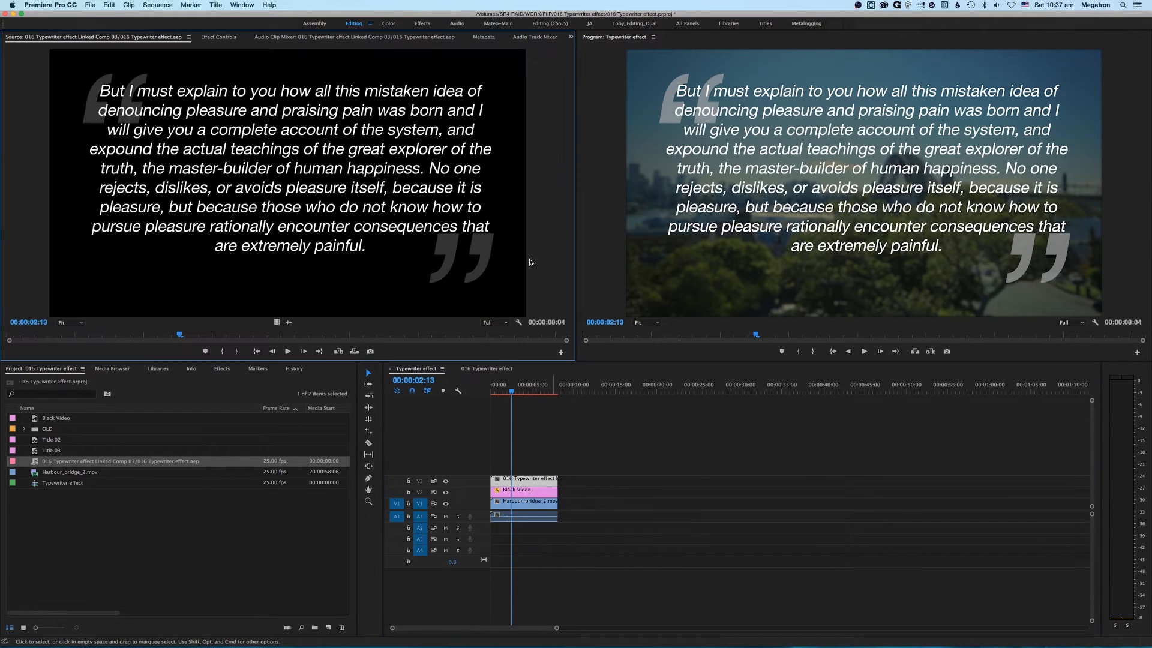
left_click(219, 37)
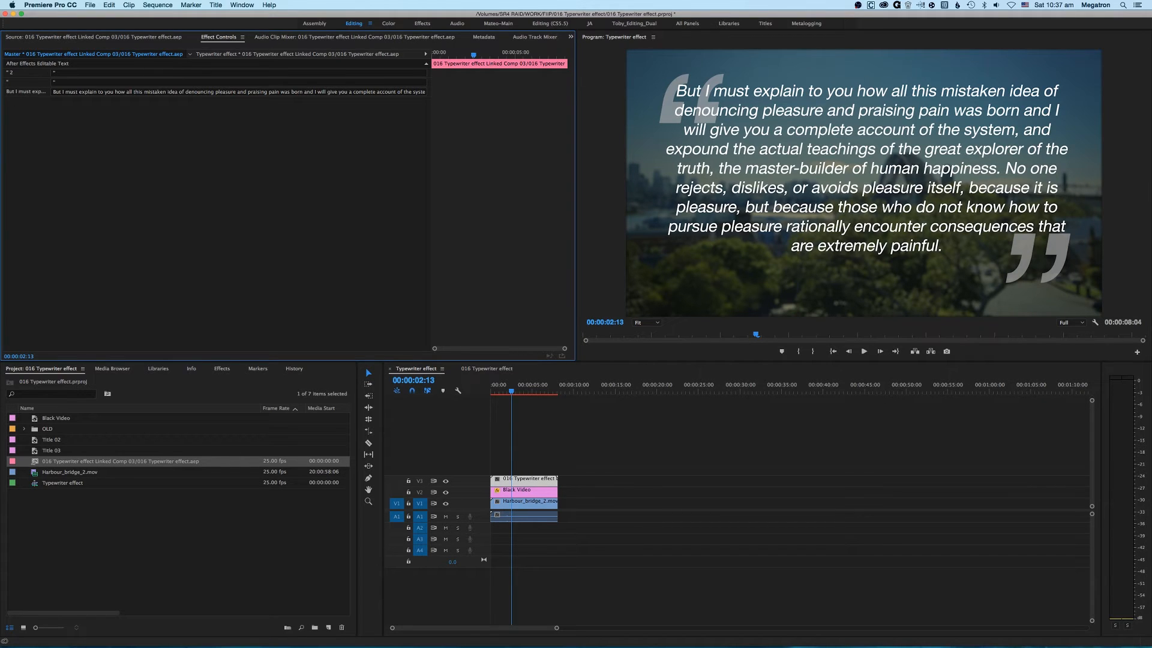
key("super+Tab")
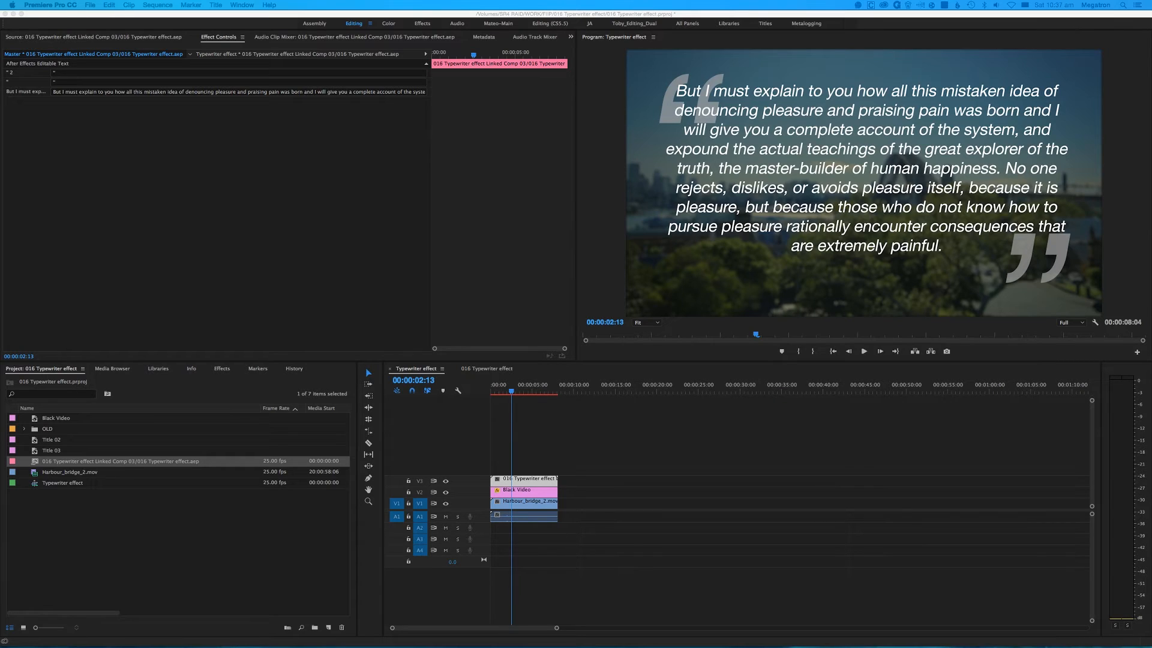
Replace the main quote in the master clip's After Effects editable text with the full "Lorem ipsum dolor sit amet, consectetur adipiscing elit…" passage.
left_click(252, 173)
left_click(186, 92)
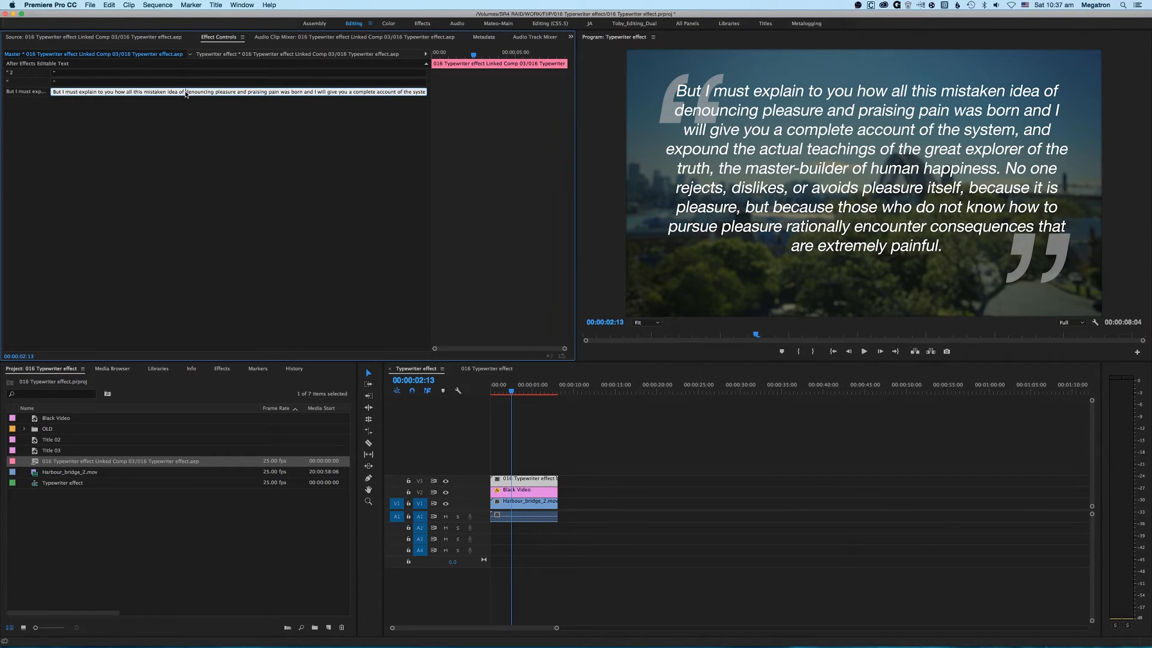
key("super+a")
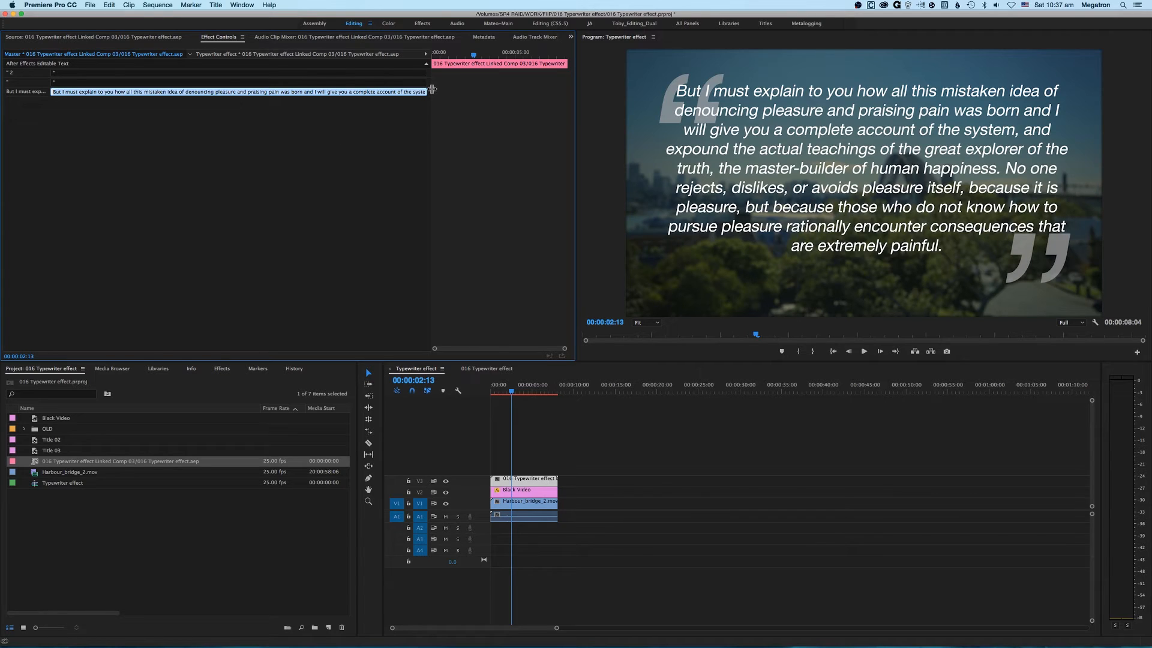
left_click_drag(430, 88, 389, 89)
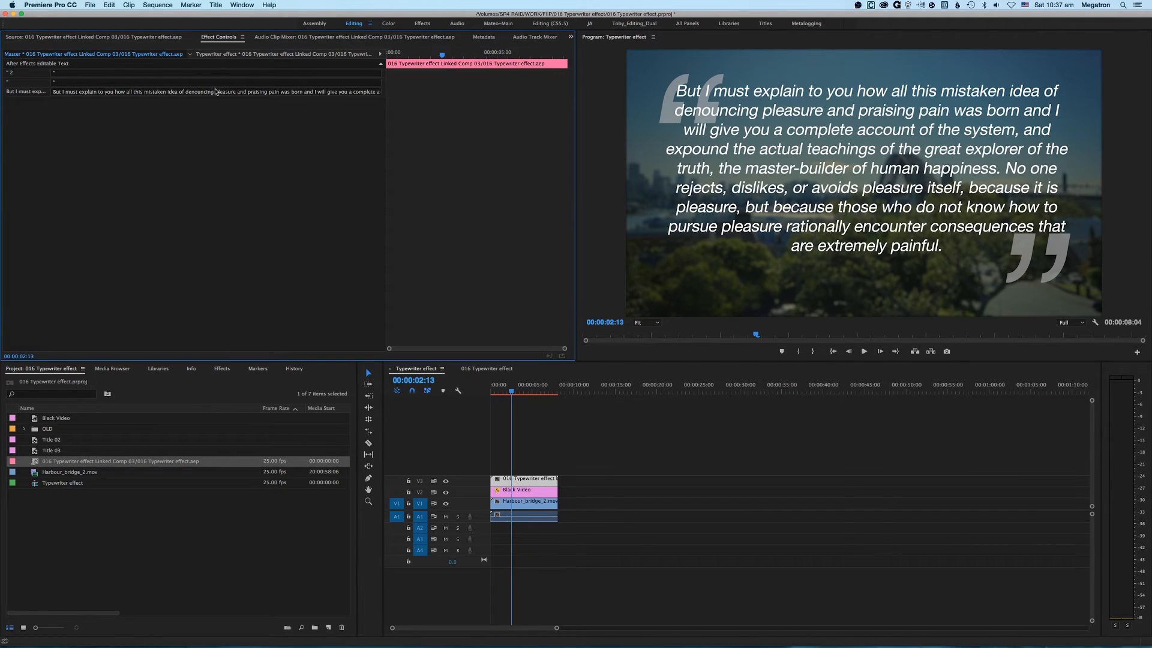
left_click(215, 91)
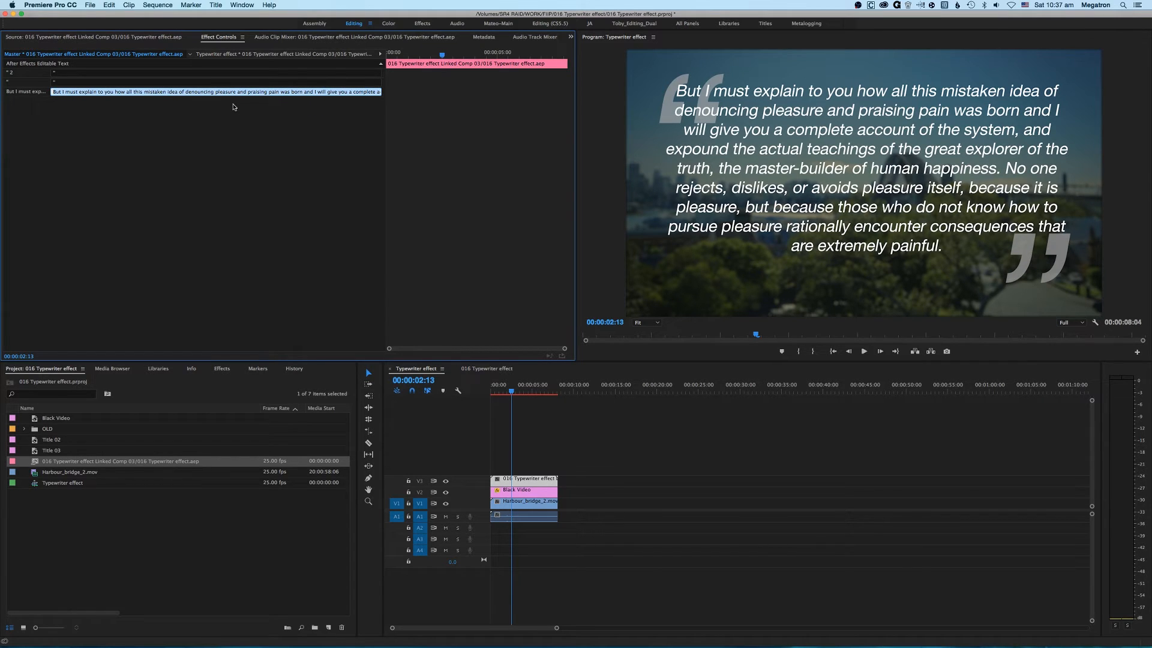
key("BackSpace")
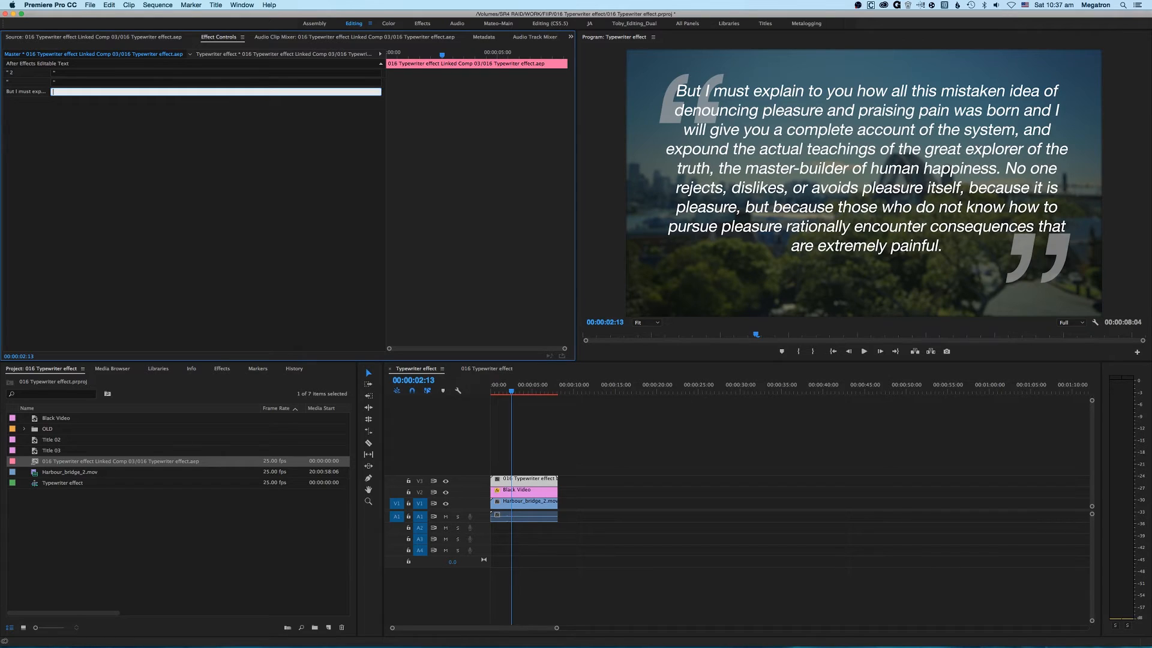
type("Lorem ipsum dolor sit amet, consectetur adipiscing elit, sed do eiusmod tempor incididunt ut labore et dolore magna aliqua. Ut enim ad minim veniam, quis nostrud exercitation ullamco laboris nisi ut aliquip ex ea commodo consequat. Duis aute irure dolor in reprehenderit in voluptate velit esse cillum dolore eu fugiat nulla pariatur. Excepteur sint occaecat cupidatat non proident, sunt in culpa qui officia deserunt mollit anim id est laborum.")
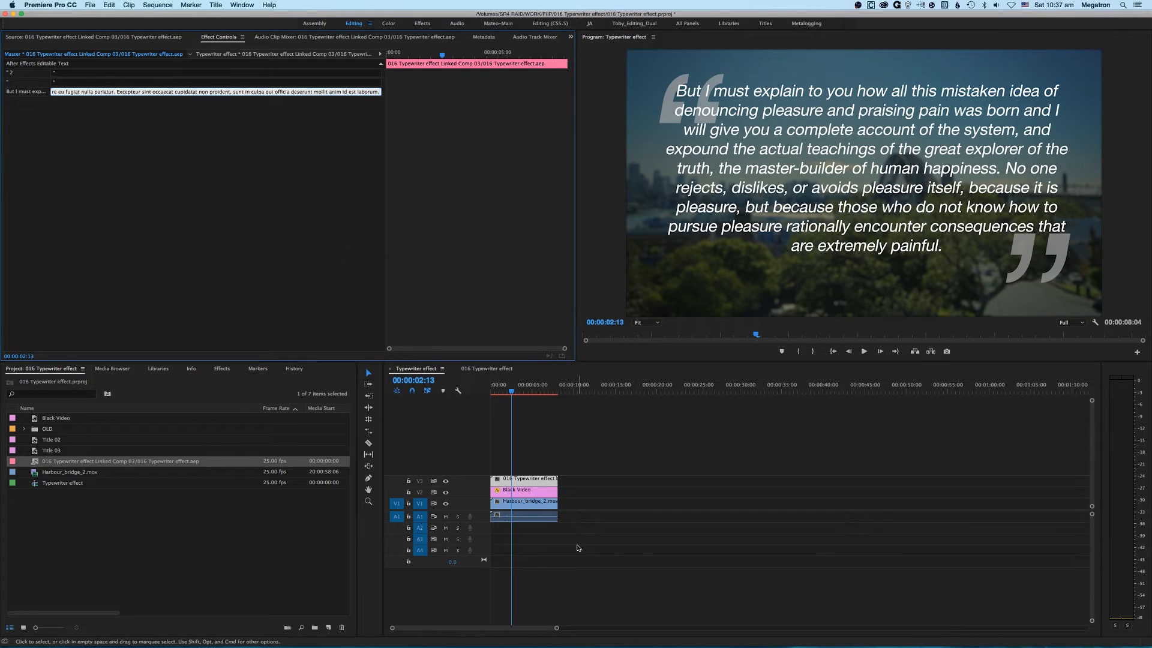
left_click(583, 425)
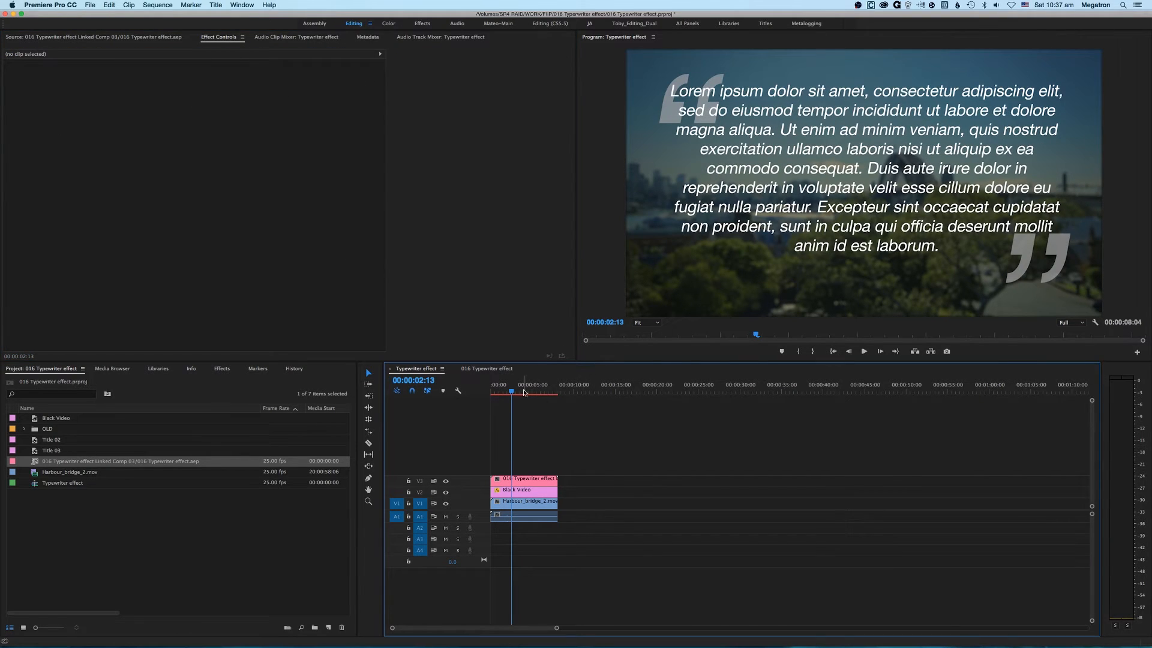
Play the Typewriter effect sequence from its start to review the typewriter animation with the replaced quote text.
left_click_drag(514, 390, 484, 392)
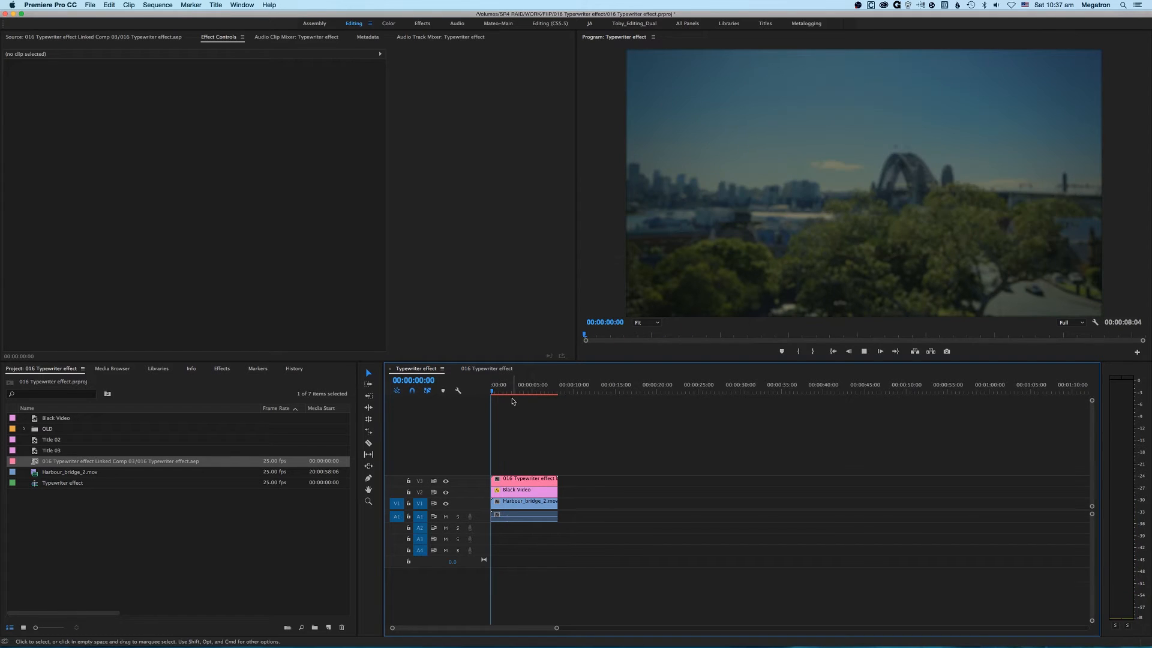
key("space")
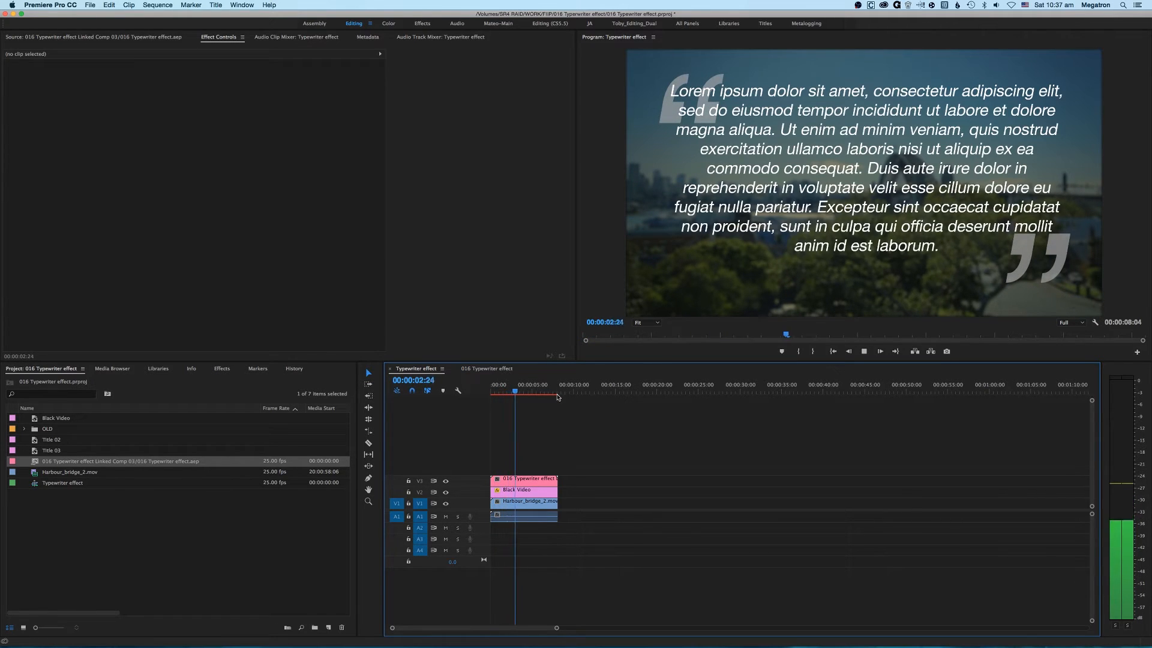
key("space")
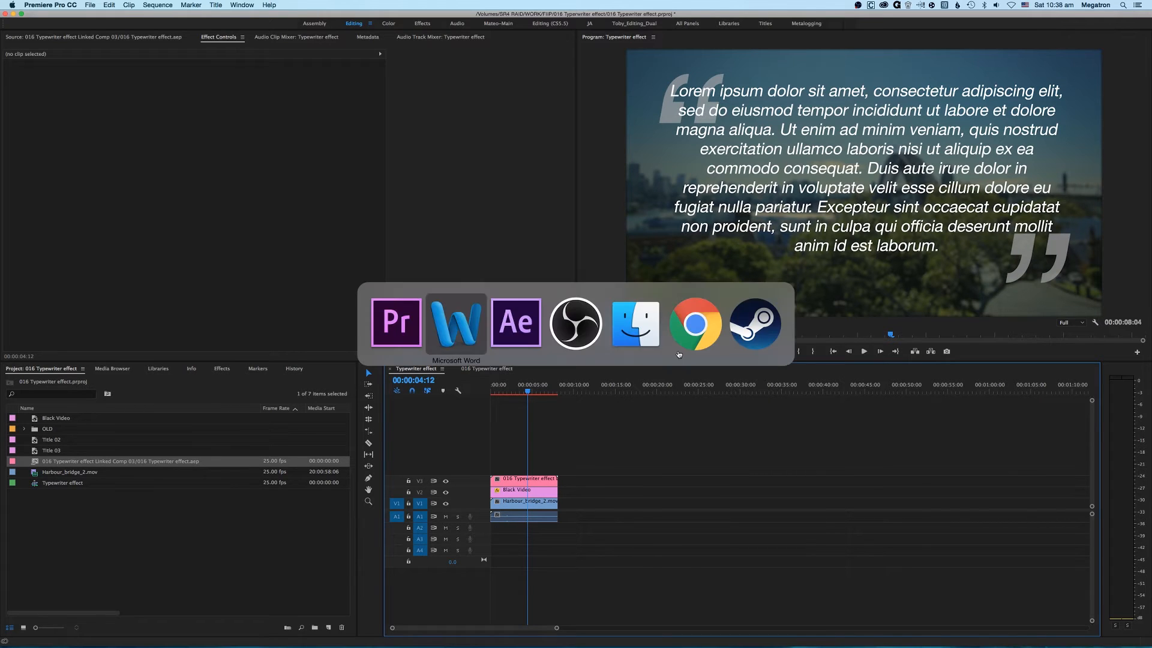
key("super+Tab")
key("Escape")
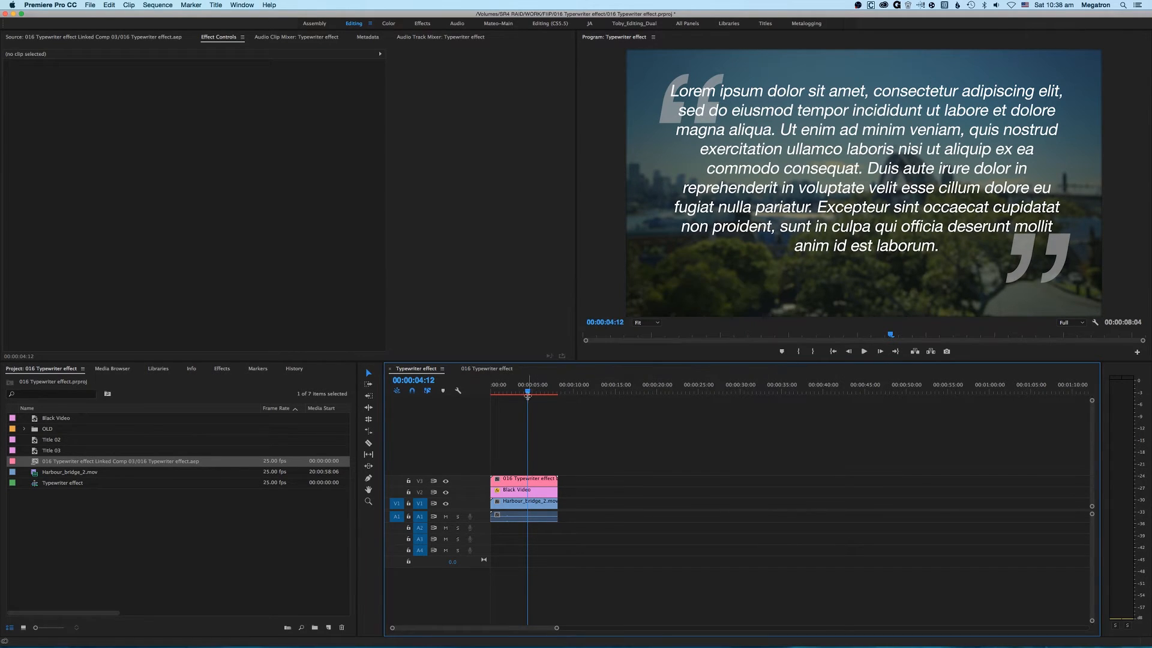
left_click_drag(527, 391, 449, 396)
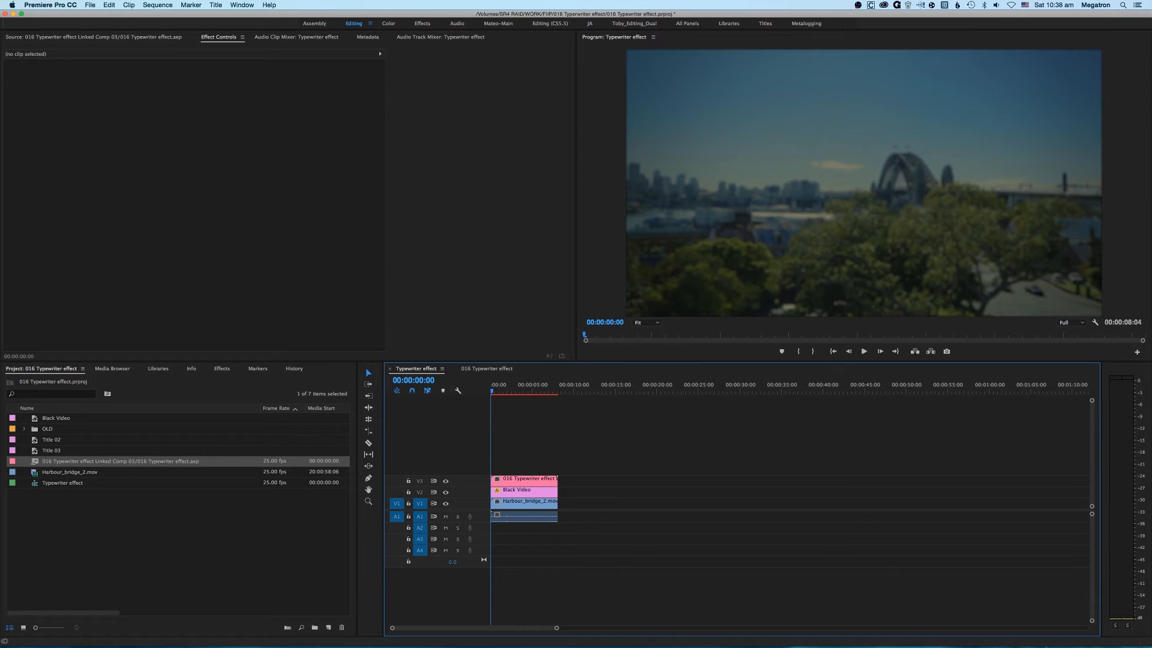
key("super+Tab")
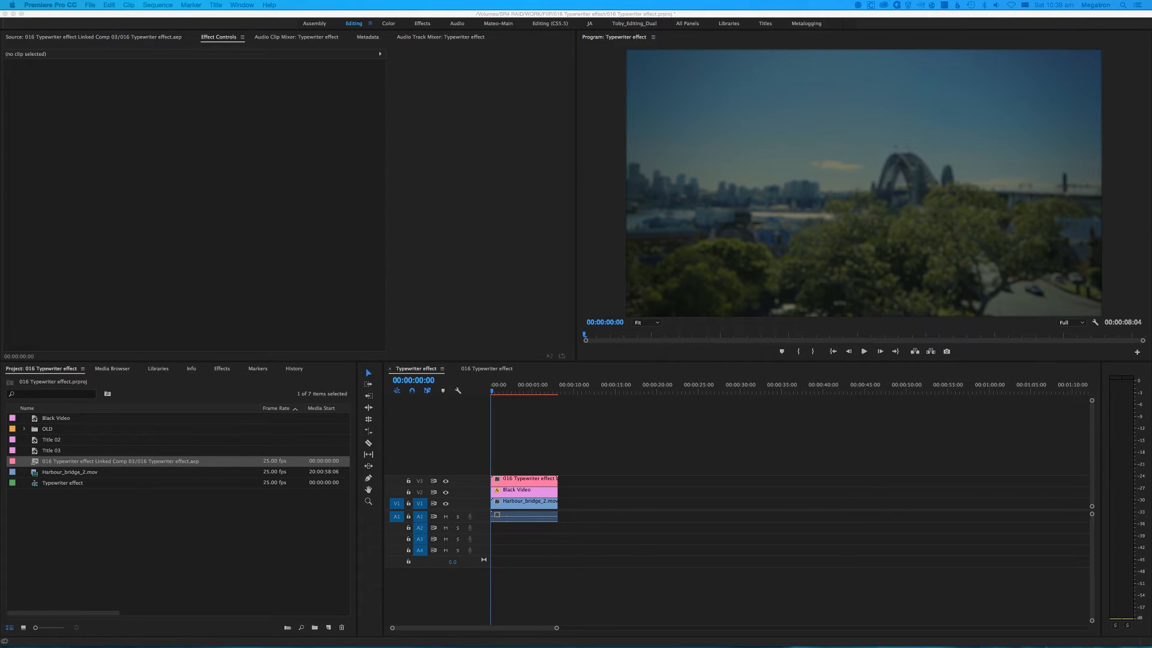
key("super+Tab")
key("space")
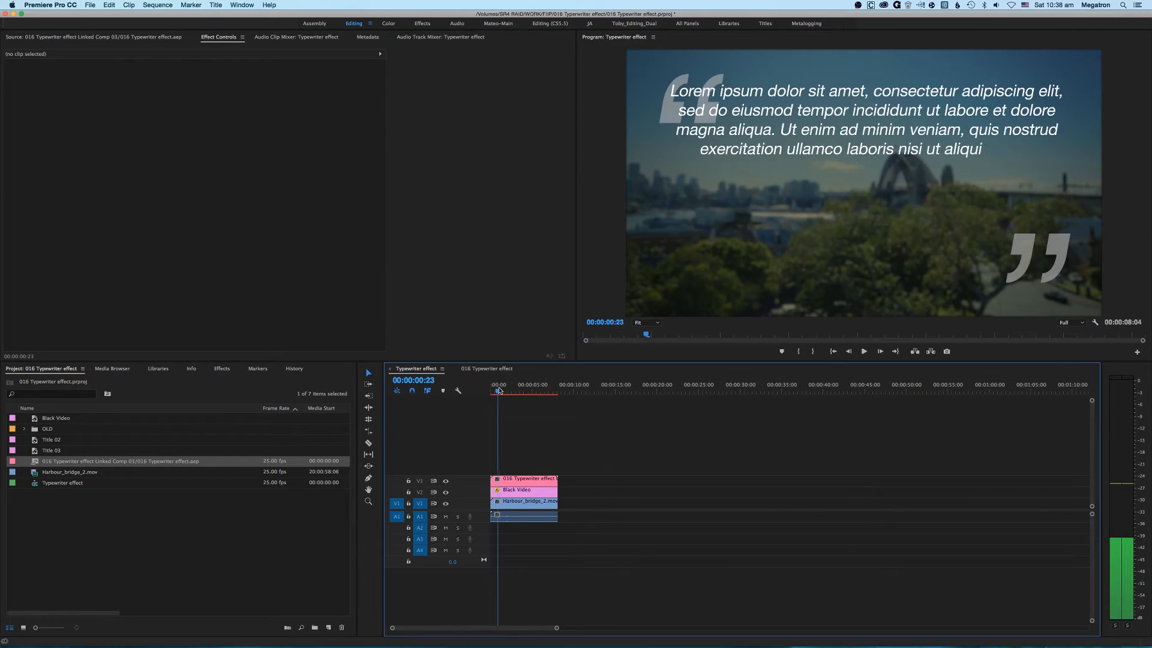
Load the linked composition clip in the source monitor, switch to After Effects and open the main quote text layer in Linked Comp 03.
double_click(509, 488)
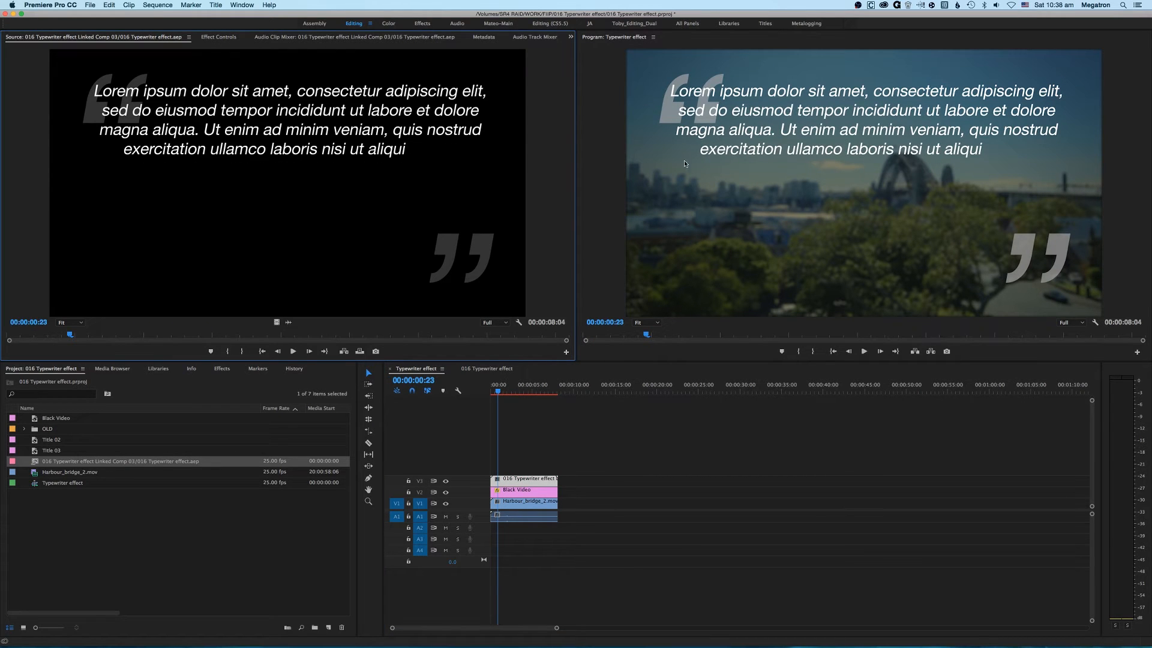
key("super+Tab")
key("super+Tab")
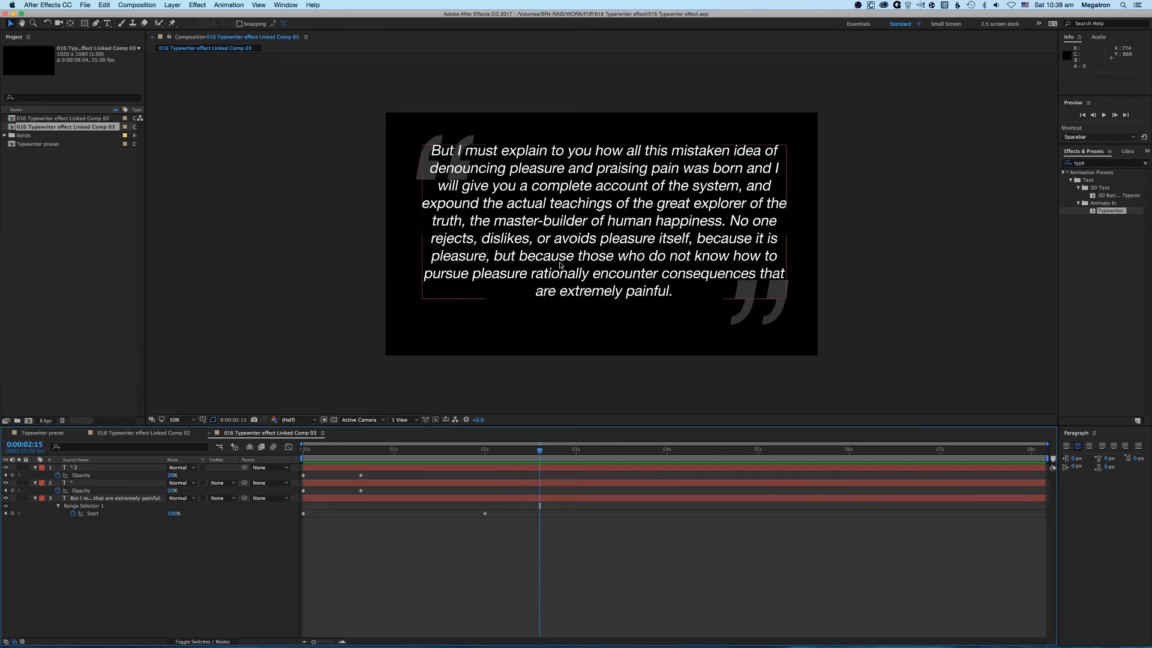
left_click(518, 498)
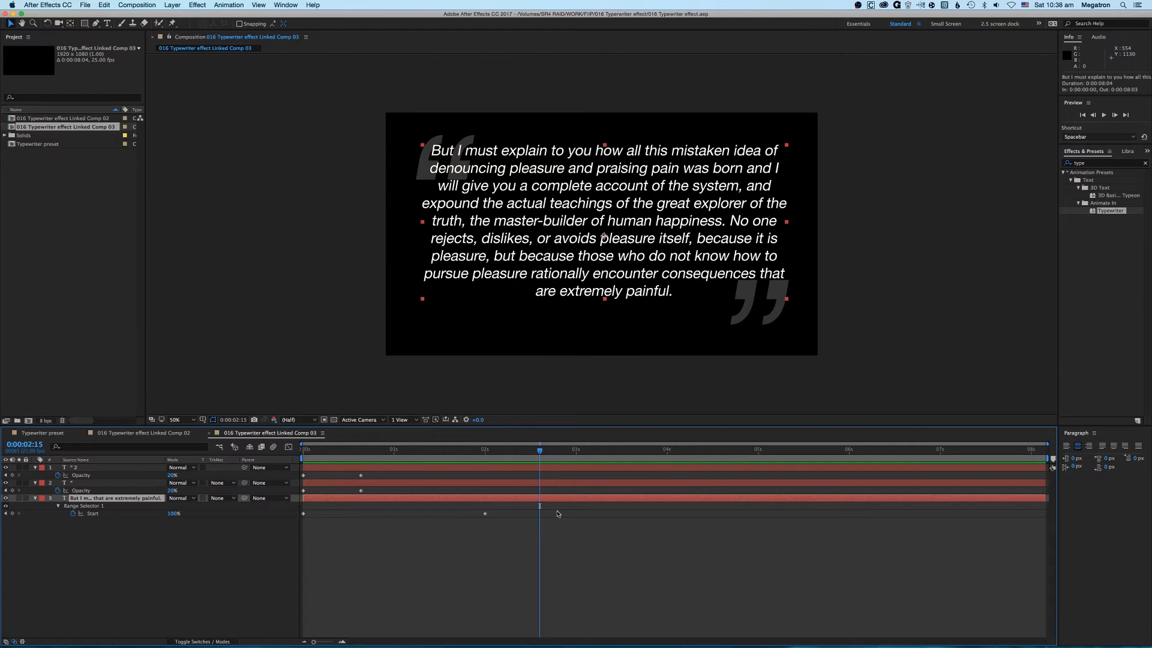
double_click(540, 499)
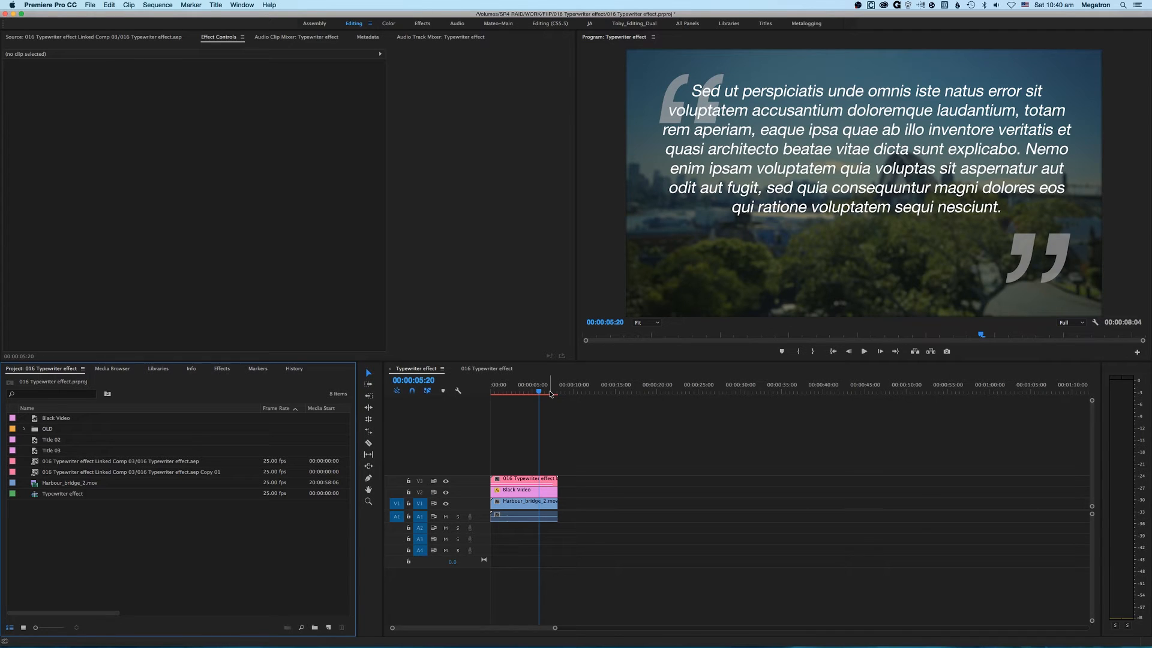
left_click(582, 451)
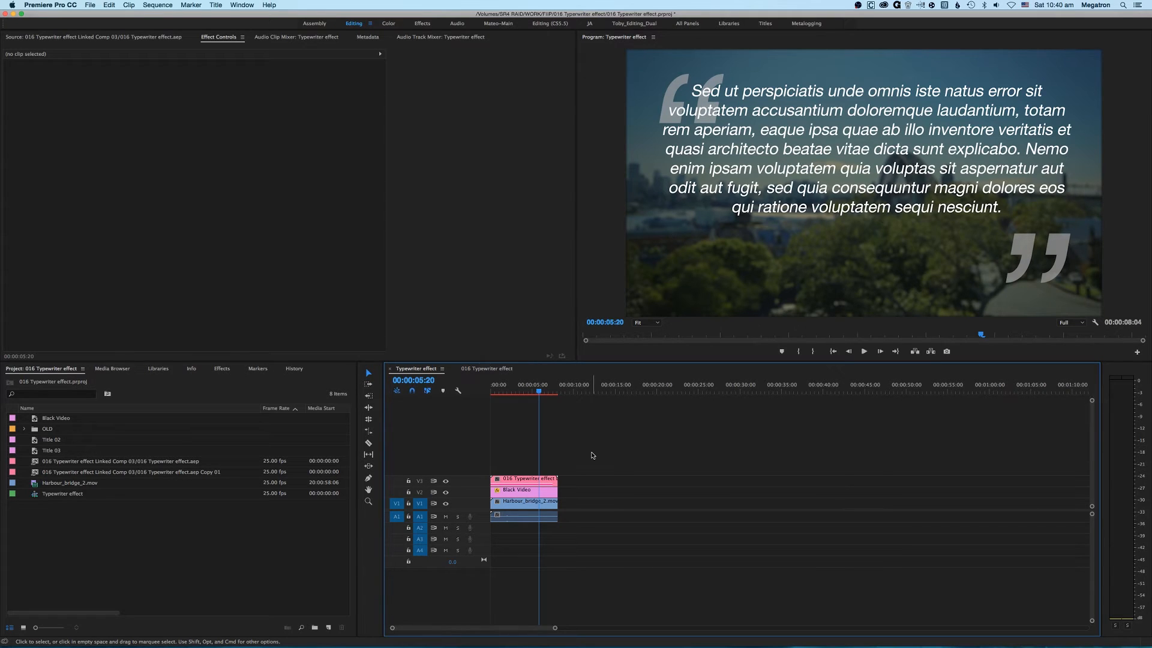
left_click(150, 529)
left_click(160, 473)
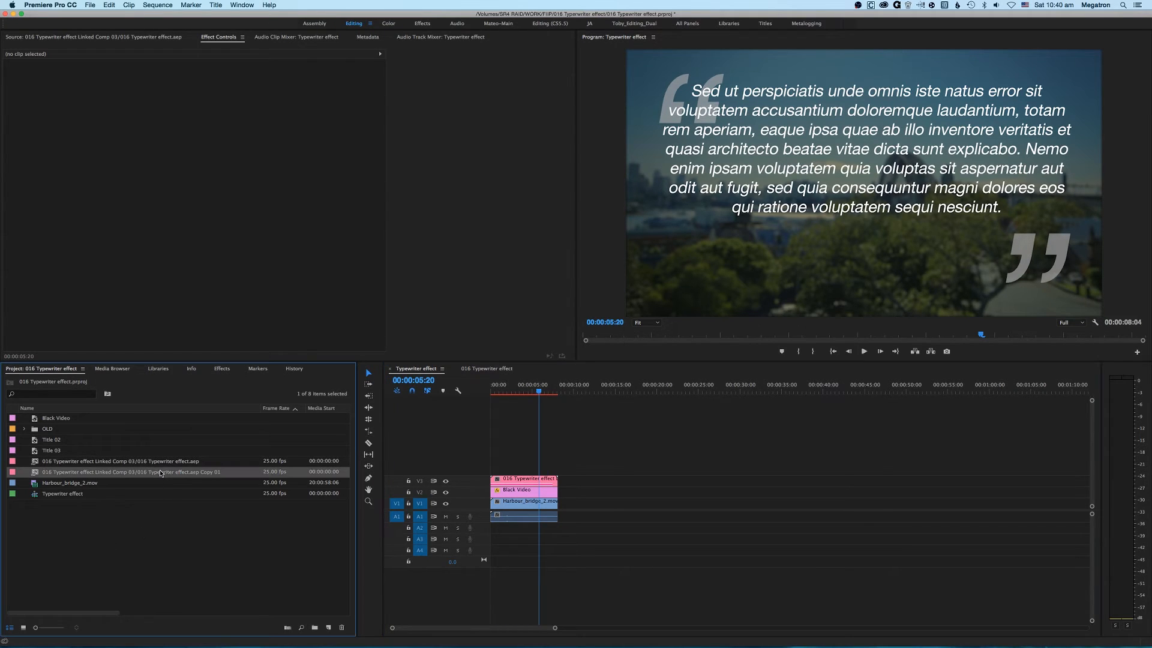
left_click(167, 462)
right_click(161, 466)
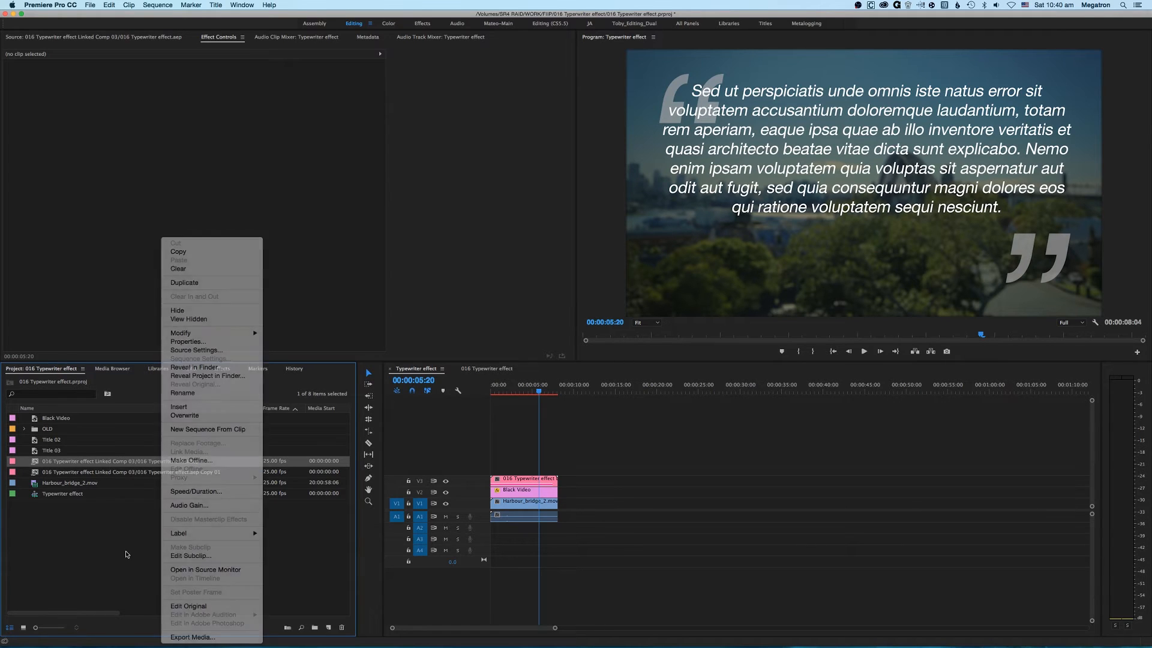
left_click(142, 475)
Reveal the linked composition clip from track V3 in the project and duplicate its original project item.
right_click(520, 477)
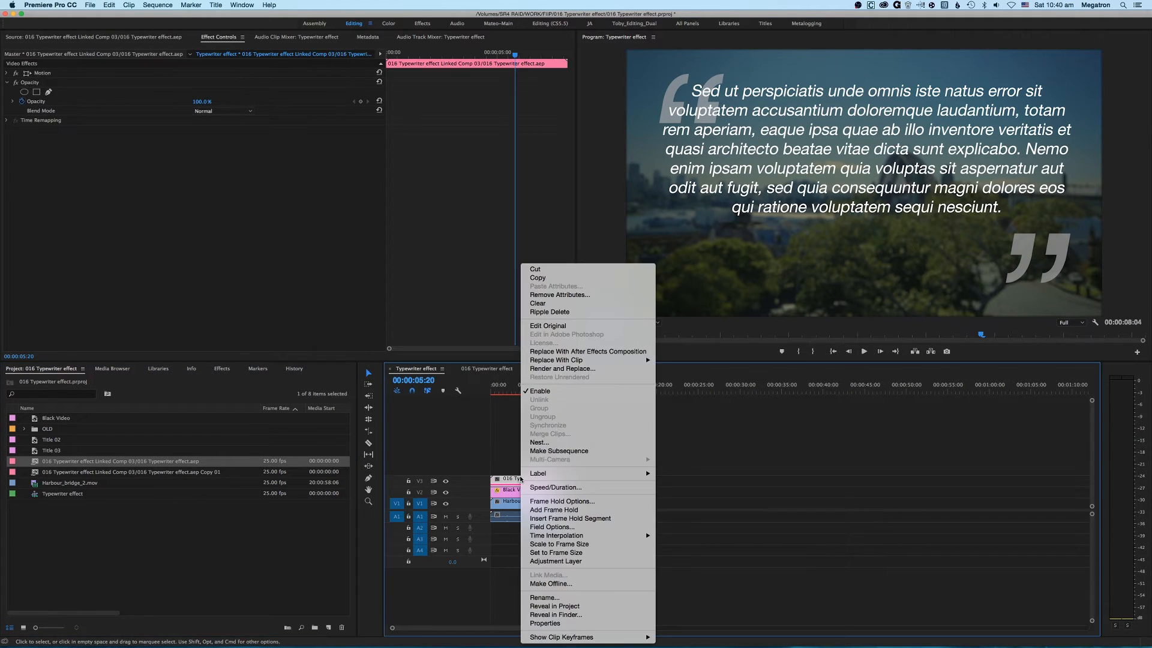
left_click(580, 607)
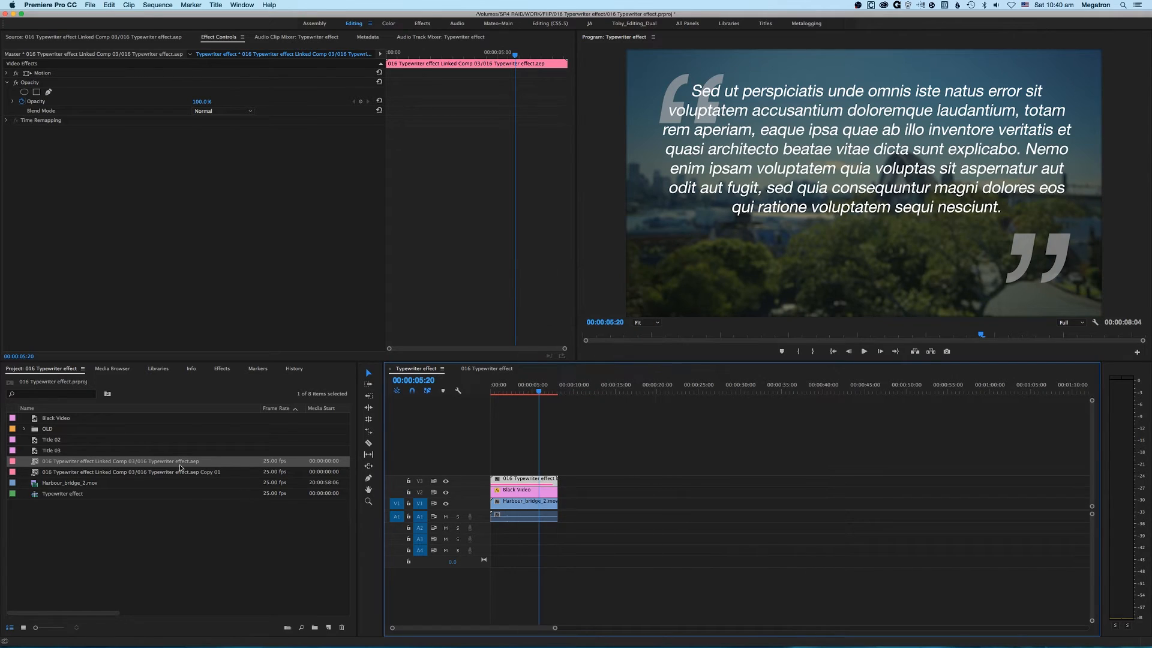
right_click(130, 464)
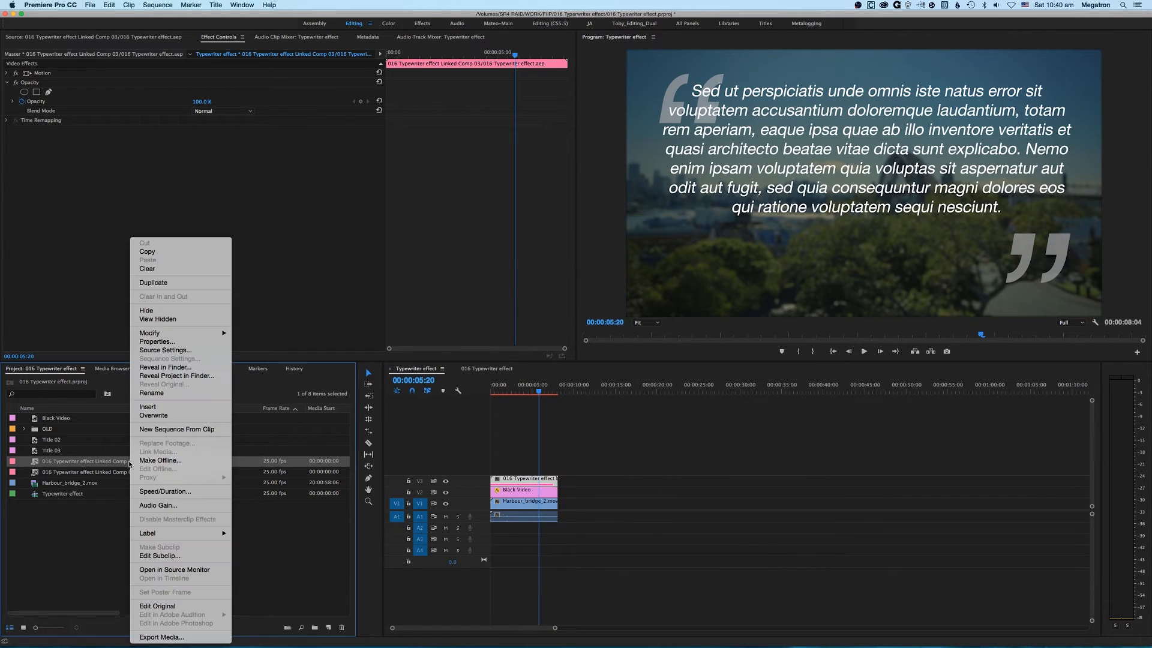
left_click(158, 283)
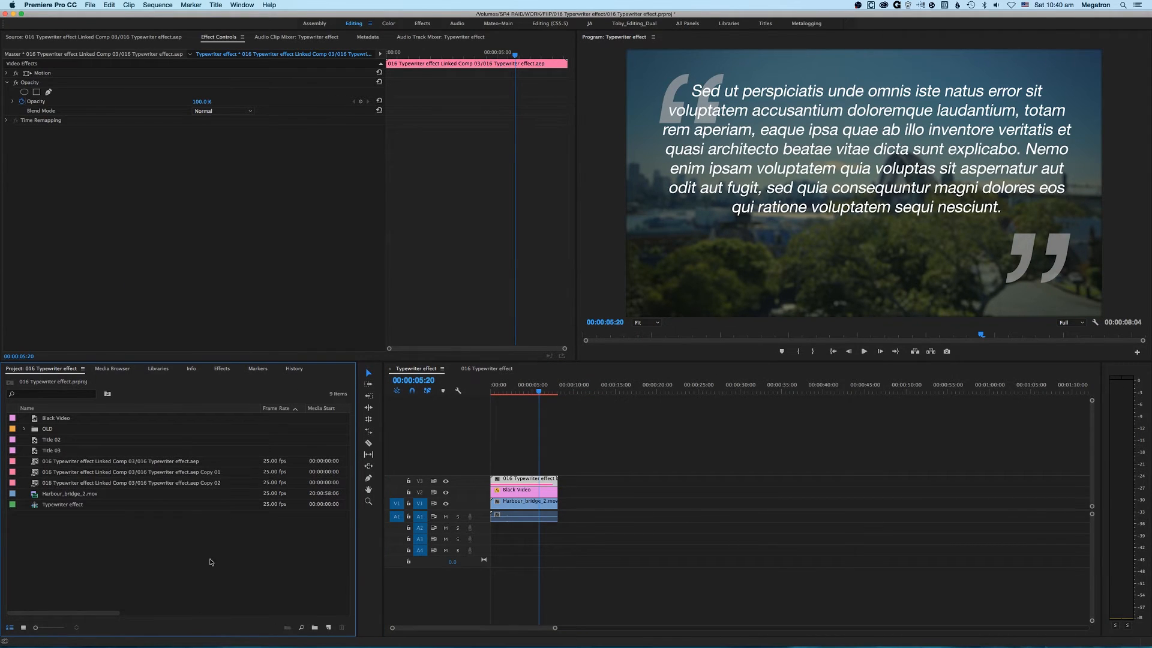
Duplicate the Black Video and Harbour_bridge_2.mov clips with their audio to 00:00:13:09 in the sequence.
left_click_drag(581, 493, 521, 522)
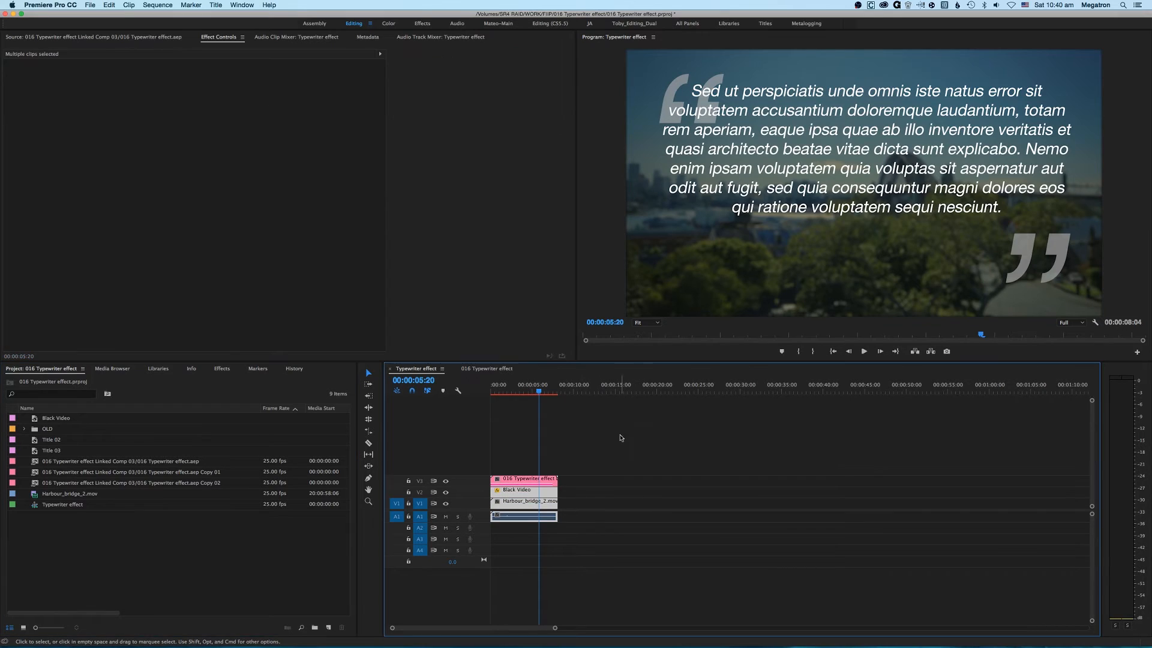
left_click(601, 391)
left_click_drag(602, 391, 604, 391)
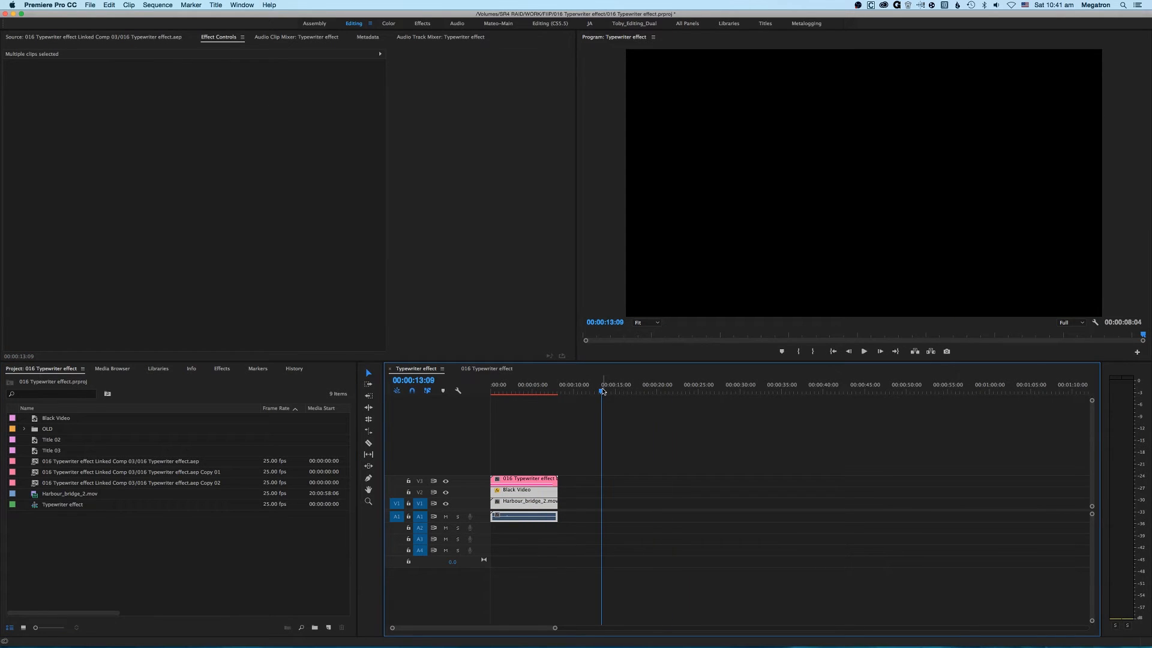
key("ctrl+v")
Place the linked composition item ending in Copy 02 on track V3 above the duplicated background clips and view the frame at 00:00:17:19.
left_click(158, 536)
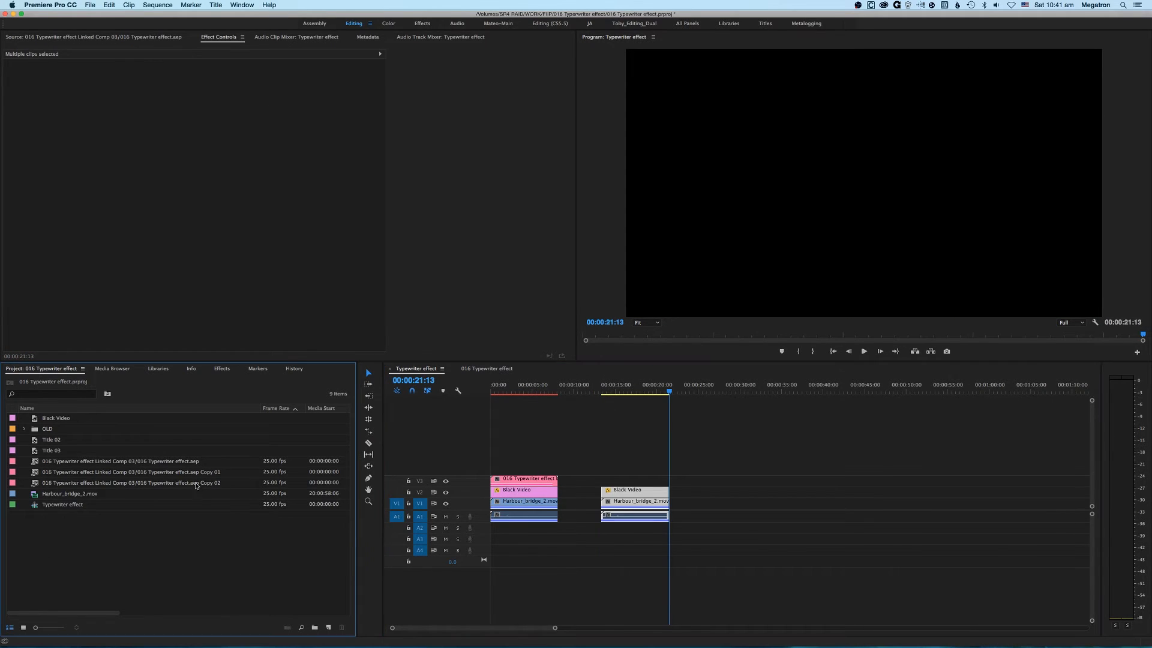
left_click(31, 486)
left_click_drag(36, 485, 624, 538)
key("Delete")
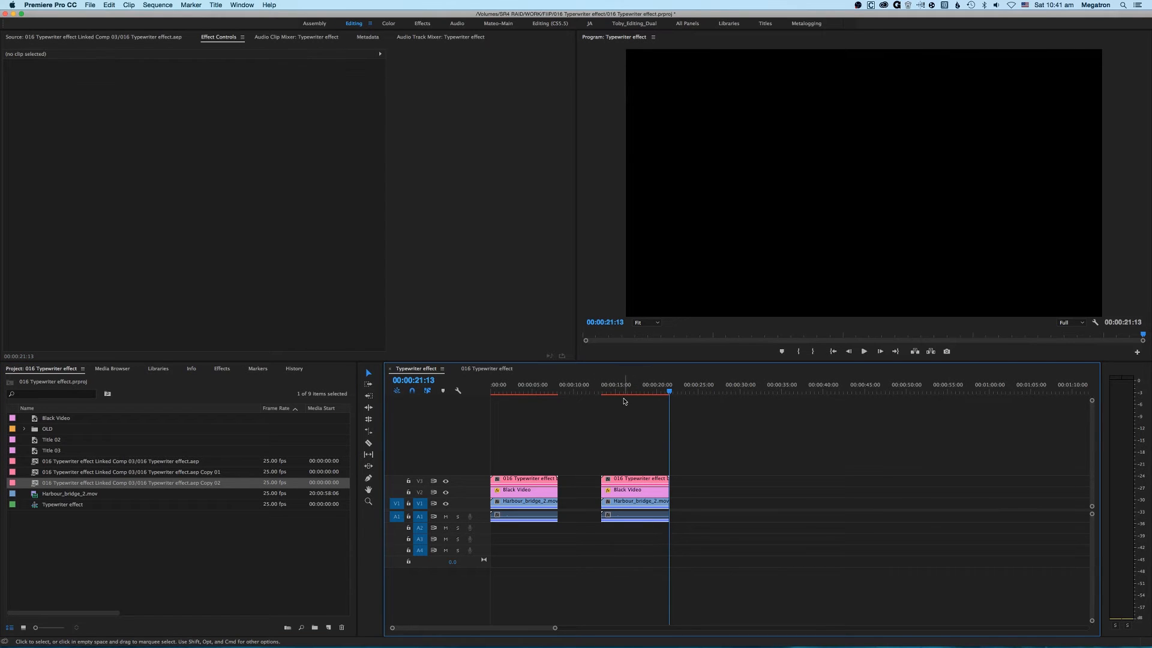
left_click_drag(619, 389, 638, 391)
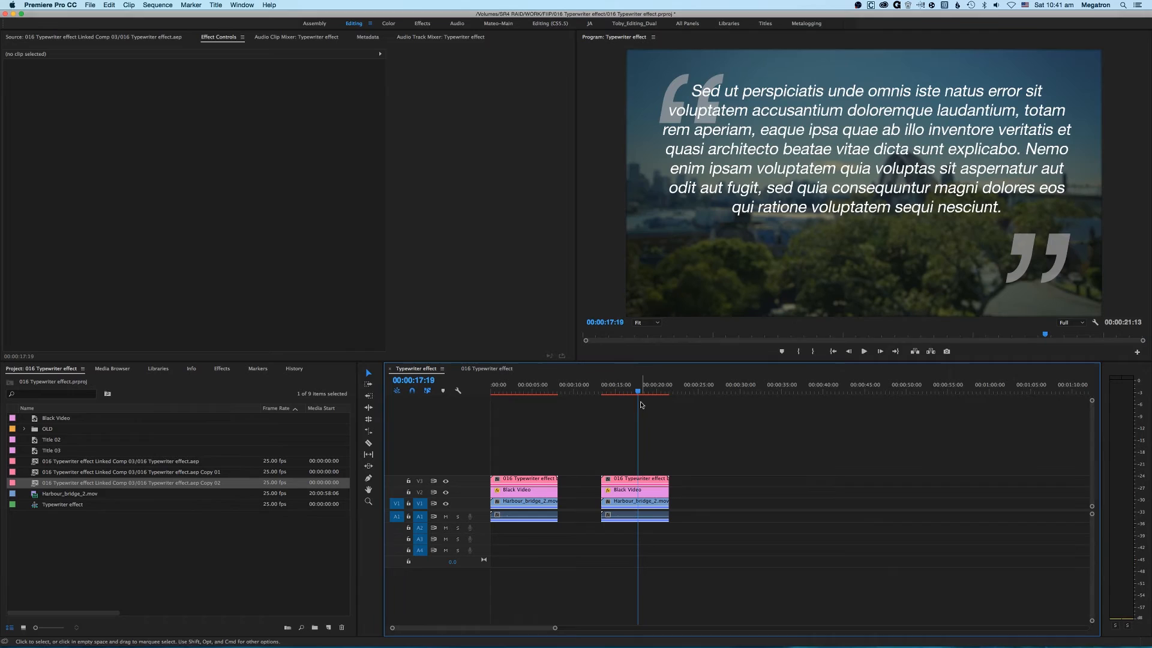
Replace the Copy 02 clip's master text with the passage beginning "Lorem ipsum dolor sit amet, consectetur adipiscing elit" and scrub through the sequence.
left_click(635, 480)
key("super+Tab")
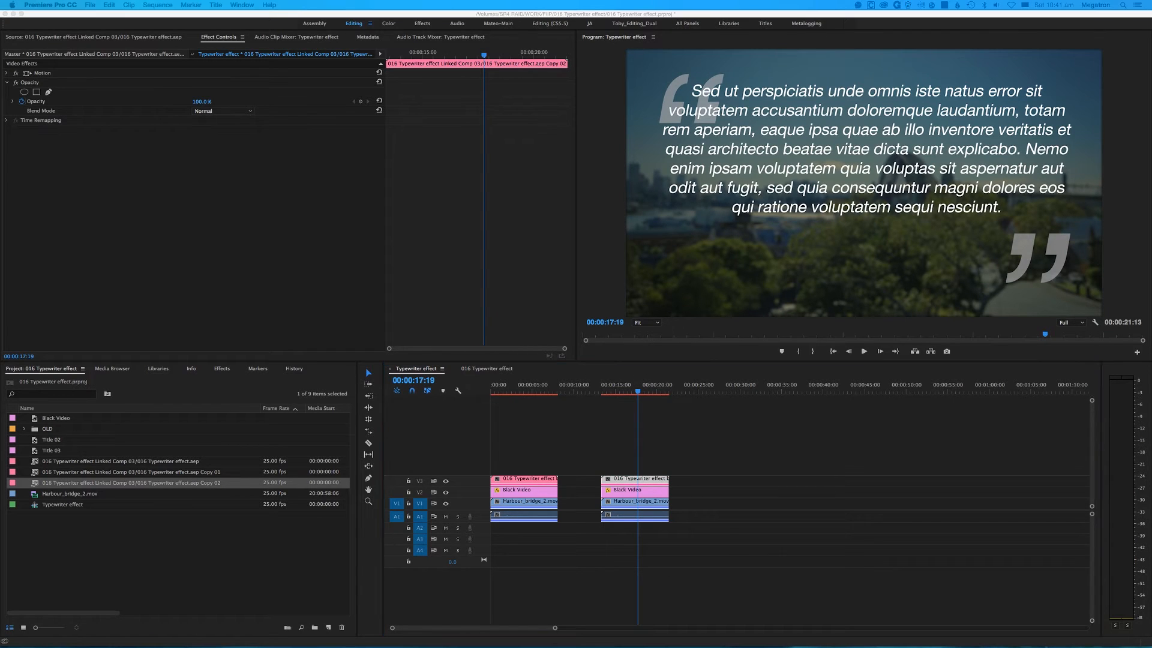
key("super+Tab")
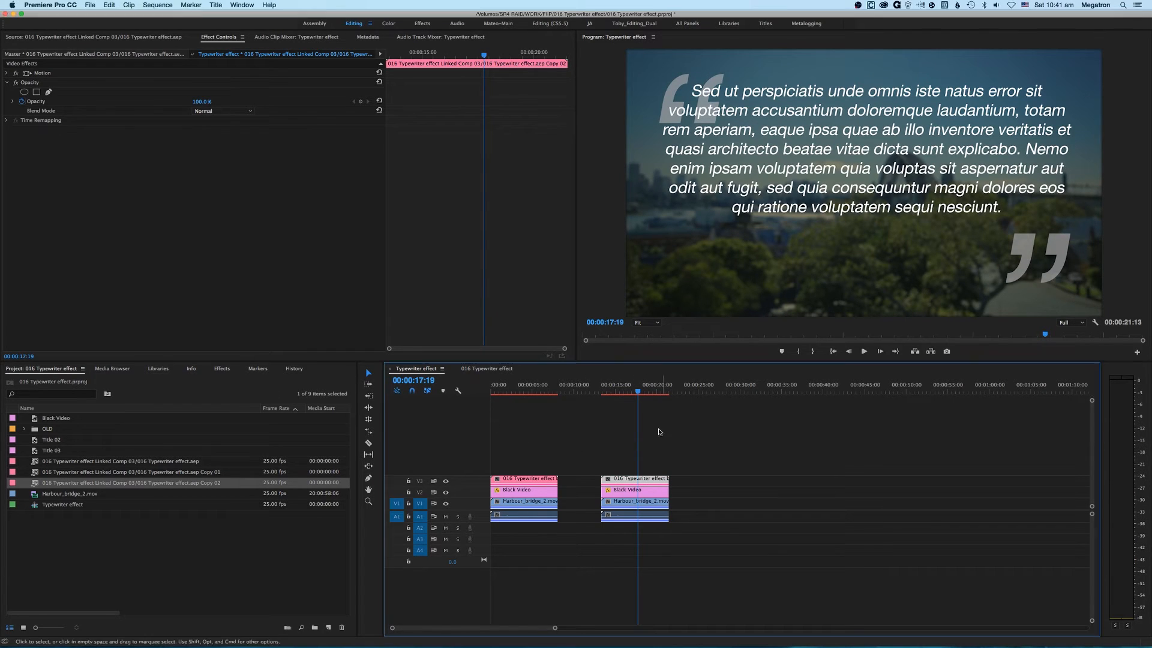
left_click(637, 459)
left_click(624, 480)
double_click(624, 480)
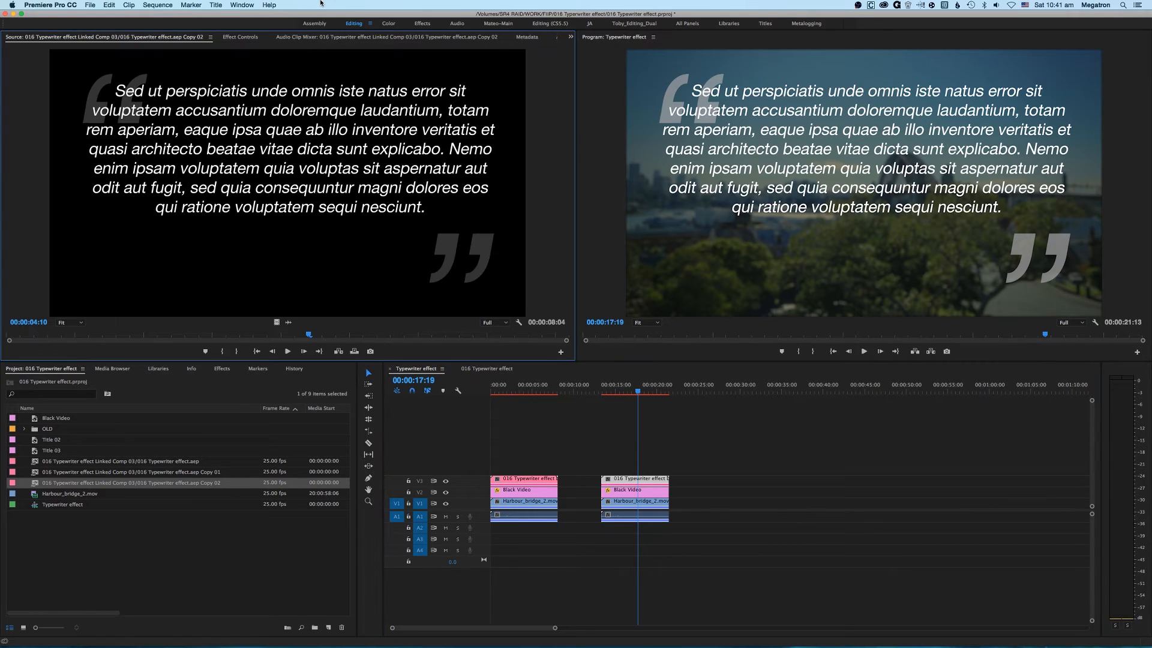
left_click(234, 37)
left_click(146, 93)
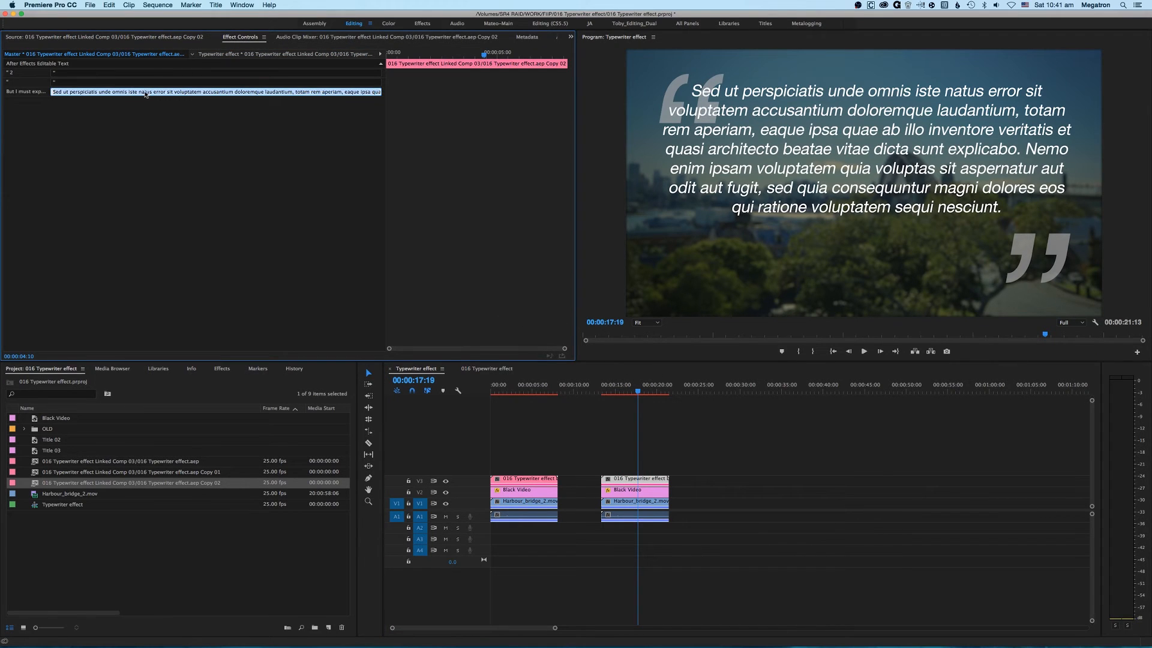
type("Lorem ipsum dolor sit amet, consectetur adipiscing elit, sed do eiusmod tempor incididunt ut labore et dolore magna aliqua. Ut enim ad minim veniam, quis nostrud exercitation ullamco laboris nisi ut aliquip ex ea commodo consequat. Duis aute irure dolor in reprehenderit in voluptate velit esse cillum dolore eu fugiat nulla pariatur. Excepteur sint occaecat cupidatat non proident, sunt in culpa qui officia deserunt mollit anim id est laborum.")
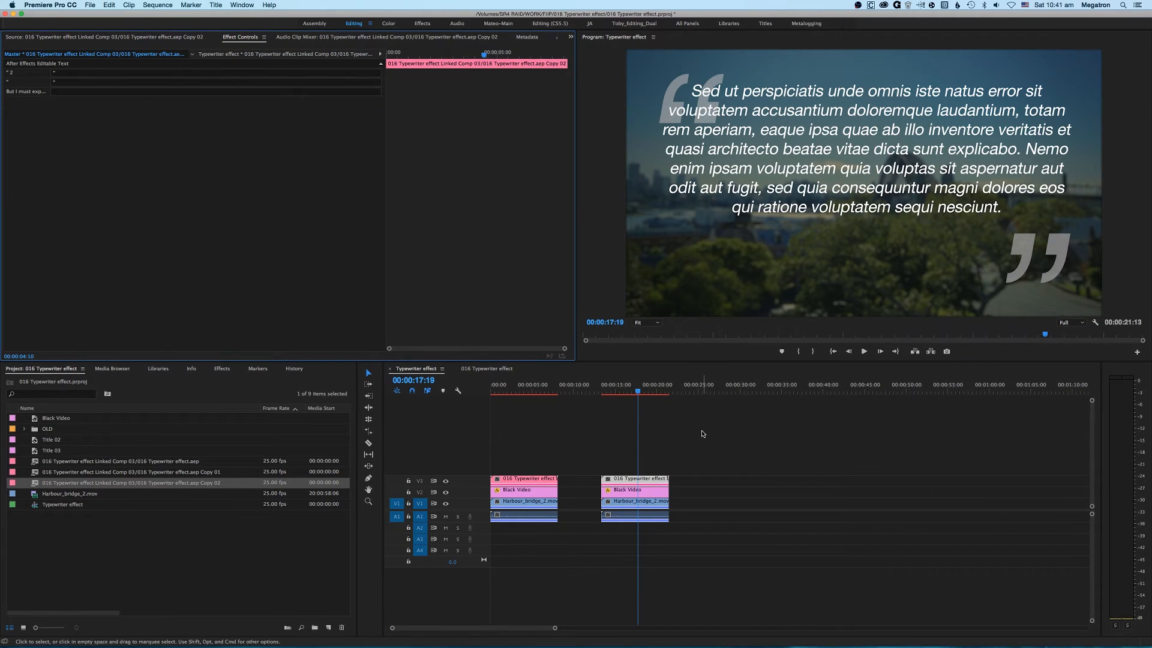
left_click(642, 397)
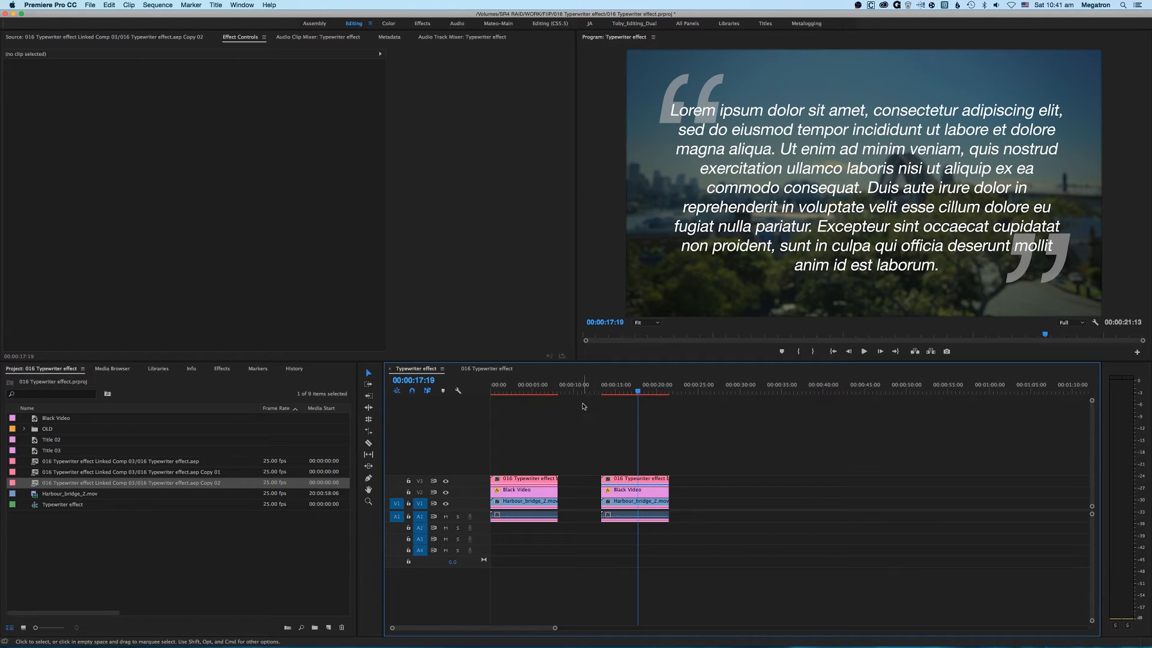
left_click_drag(529, 391, 635, 447)
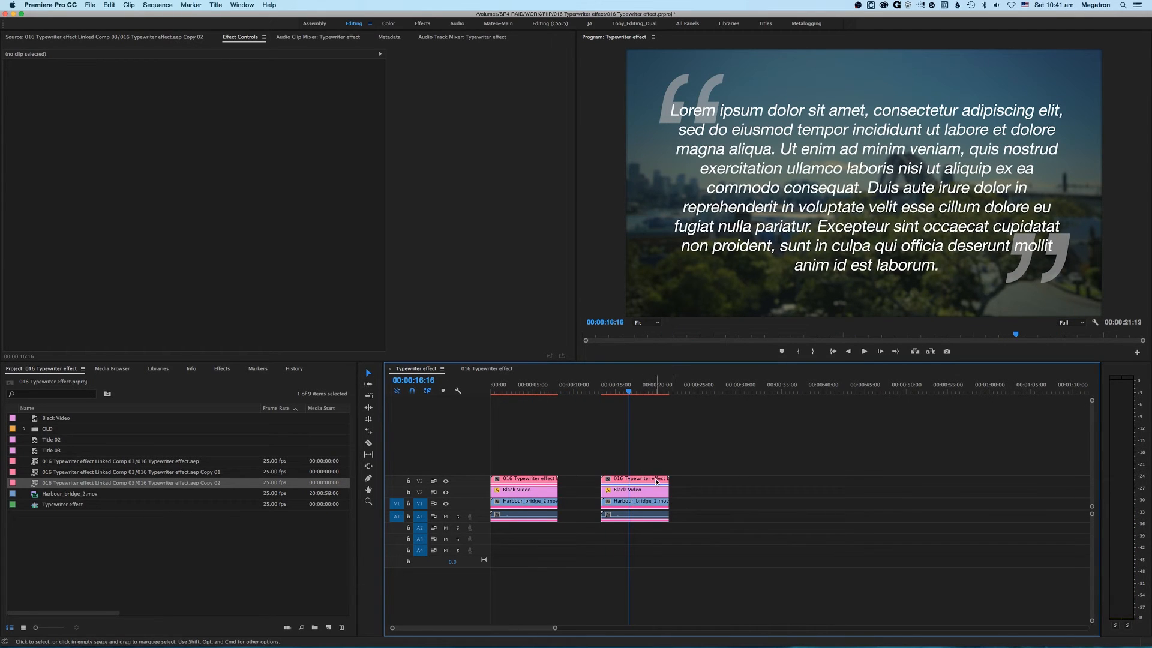
Duplicate the second pair of Black Video and Harbour_bridge_2.mov clips with their audio to about 00:00:26:07 in the sequence.
left_click_drag(705, 488, 606, 521)
left_click(708, 391)
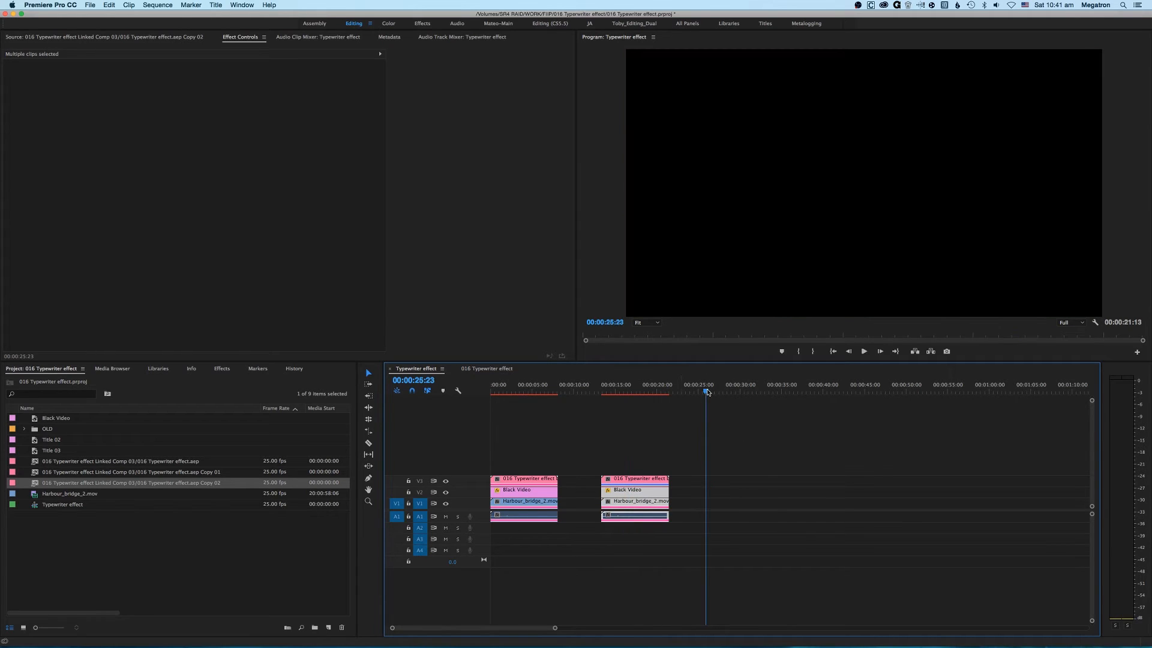
key("super+v")
Duplicate the Copy 02 project item, place the duplicate on track V3 above the third background clips, and delete its audio from track A3.
left_click(204, 485)
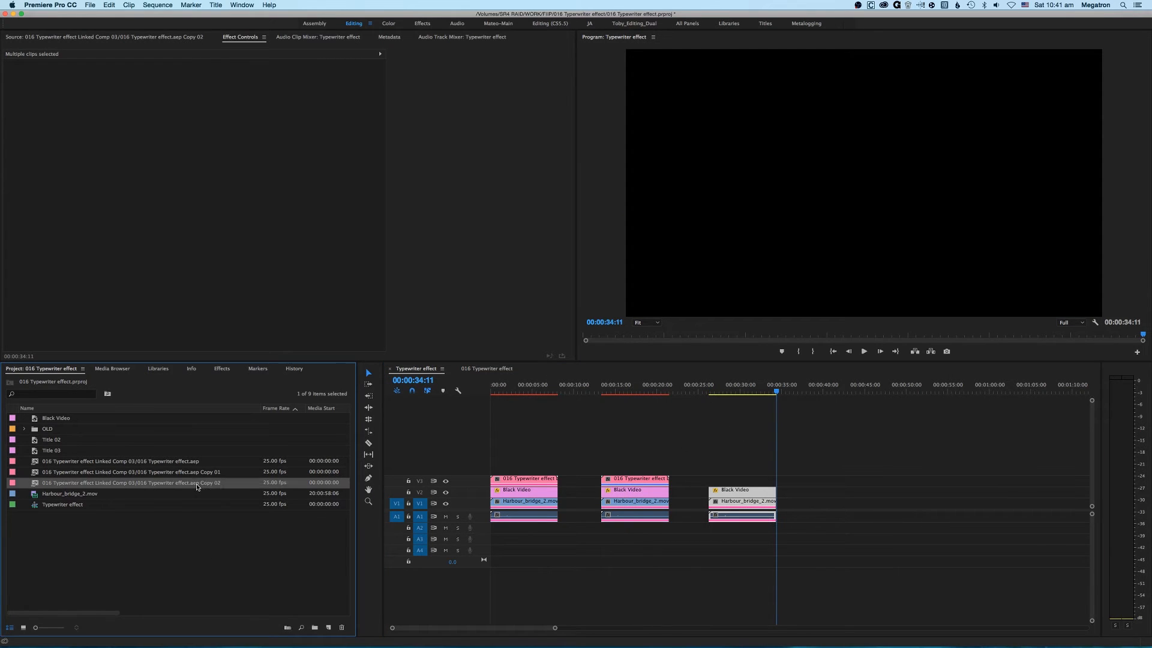
right_click(197, 486)
left_click(185, 466)
left_click_drag(584, 457, 738, 539)
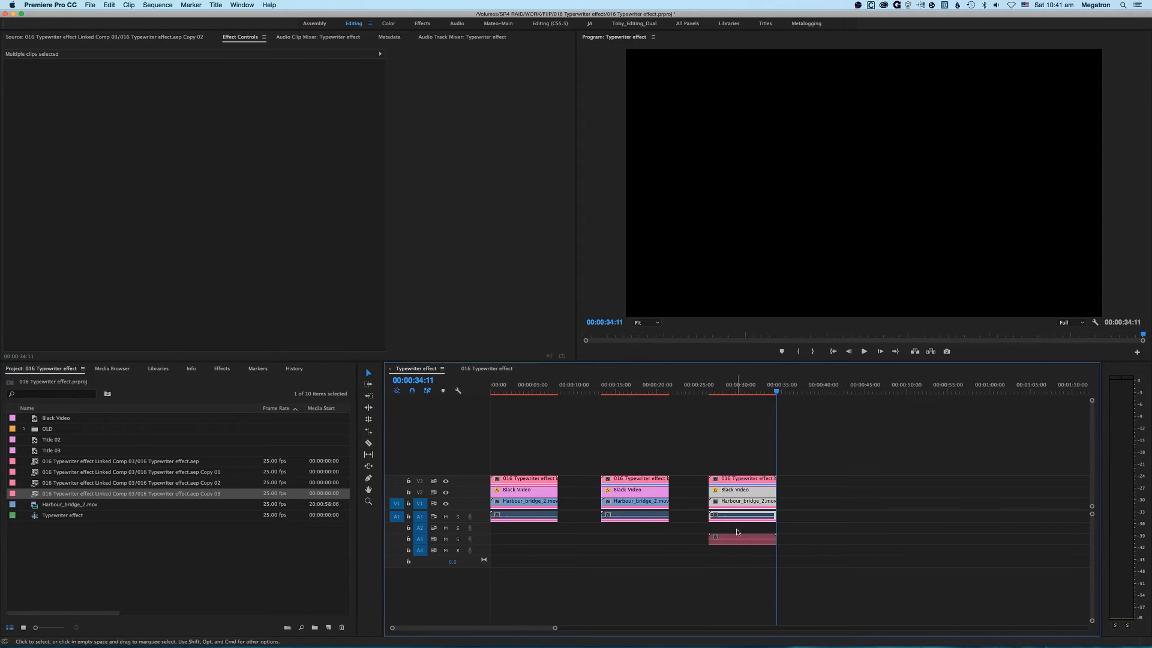
key("Delete")
left_click_drag(743, 392, 735, 392)
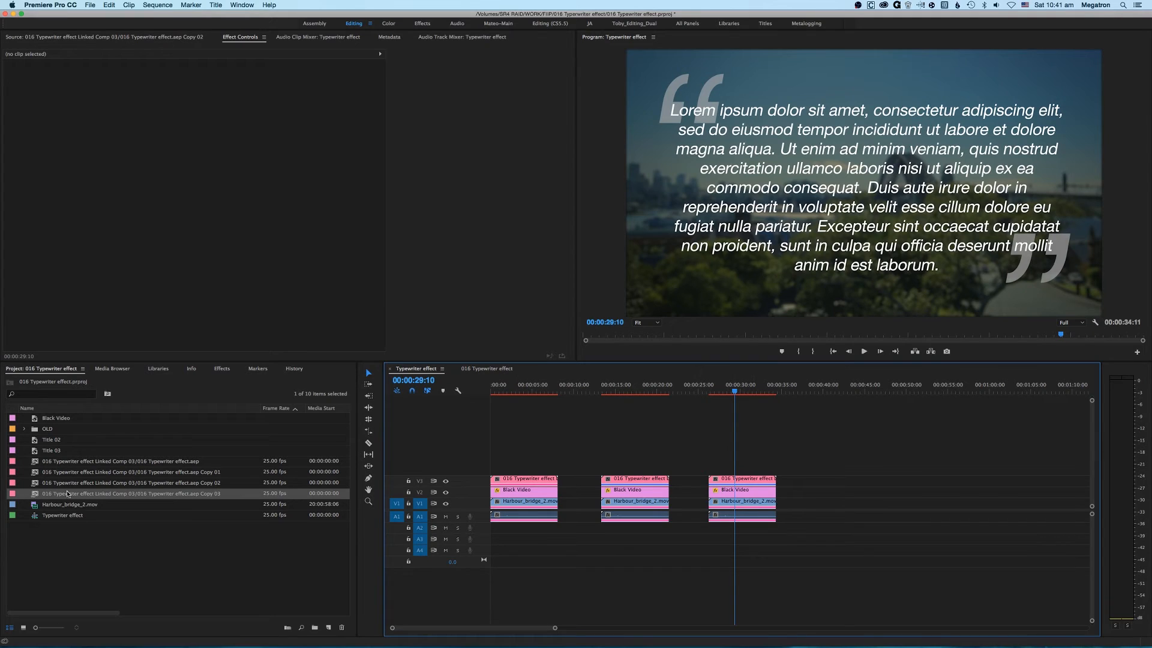
Delete the linked clip above the third background clips and put a duplicate of the second quote's linked clip there on track V3.
left_click(745, 482)
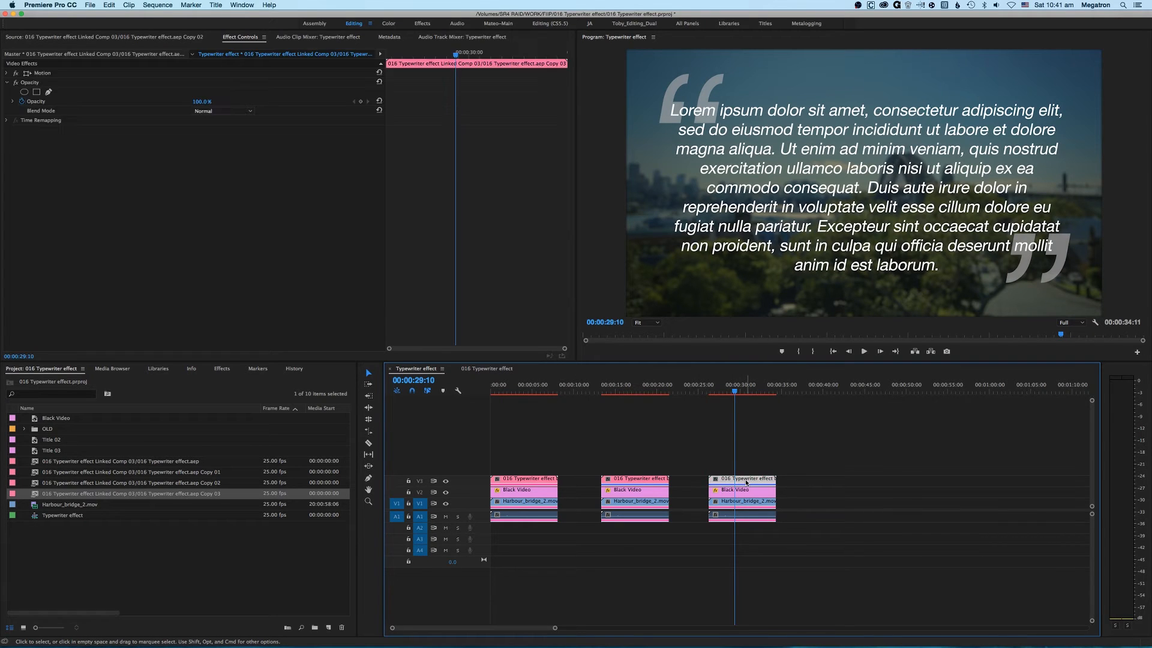
key("Delete")
left_click(647, 392)
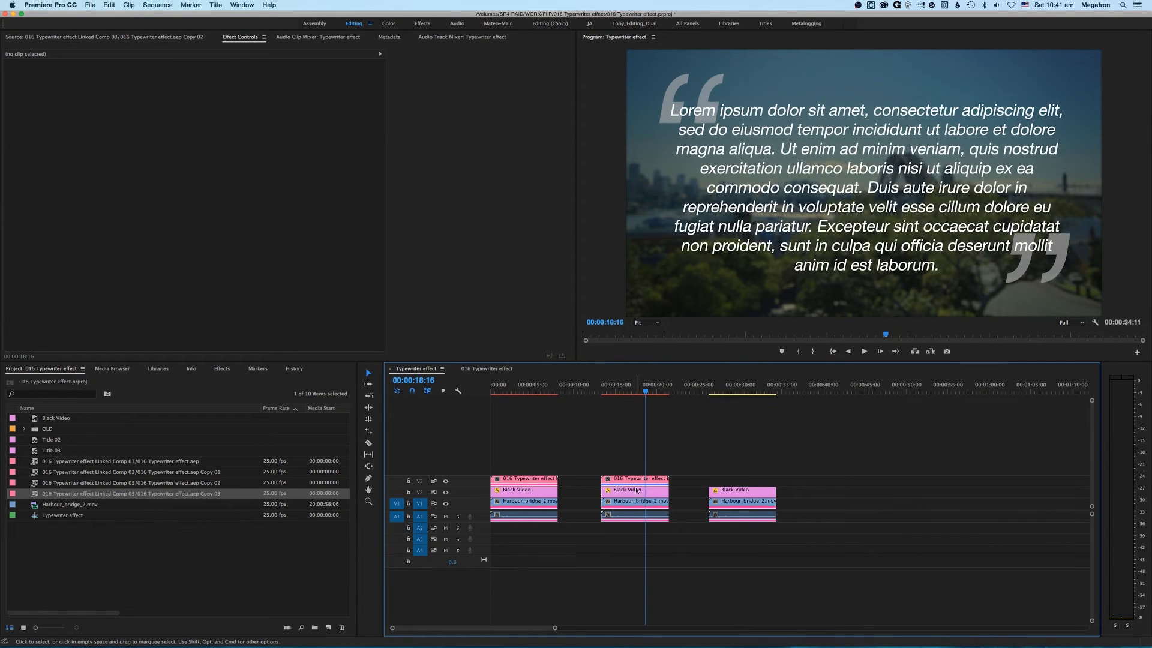
left_click(651, 482)
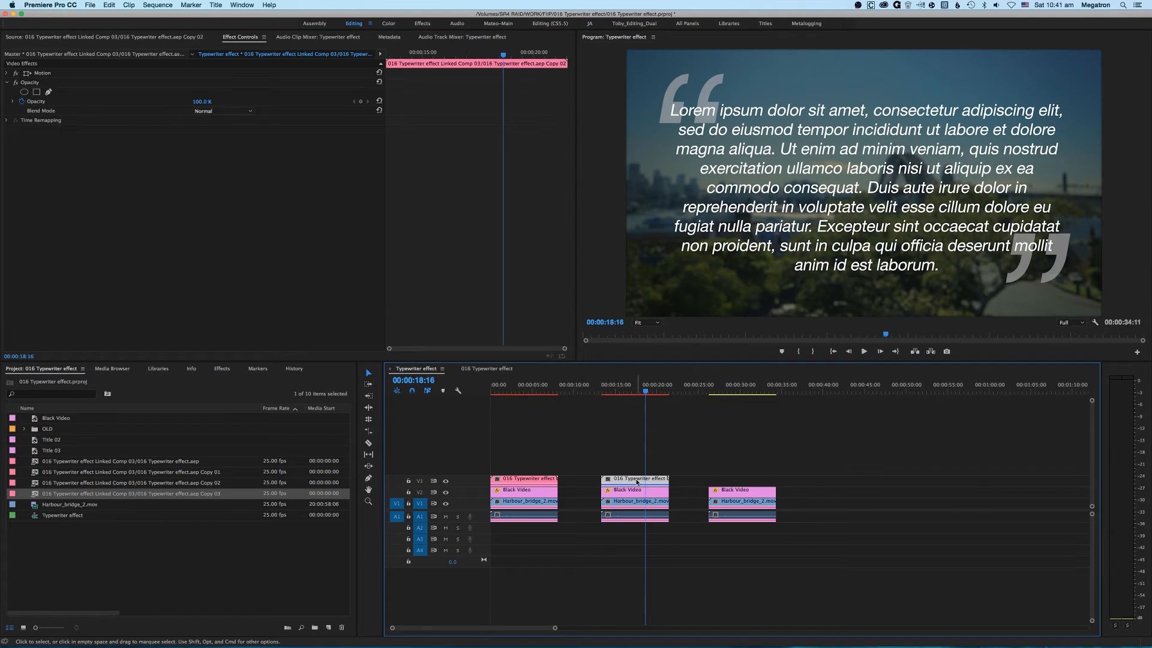
left_click_drag(637, 481, 746, 481)
left_click(748, 455)
left_click(746, 388)
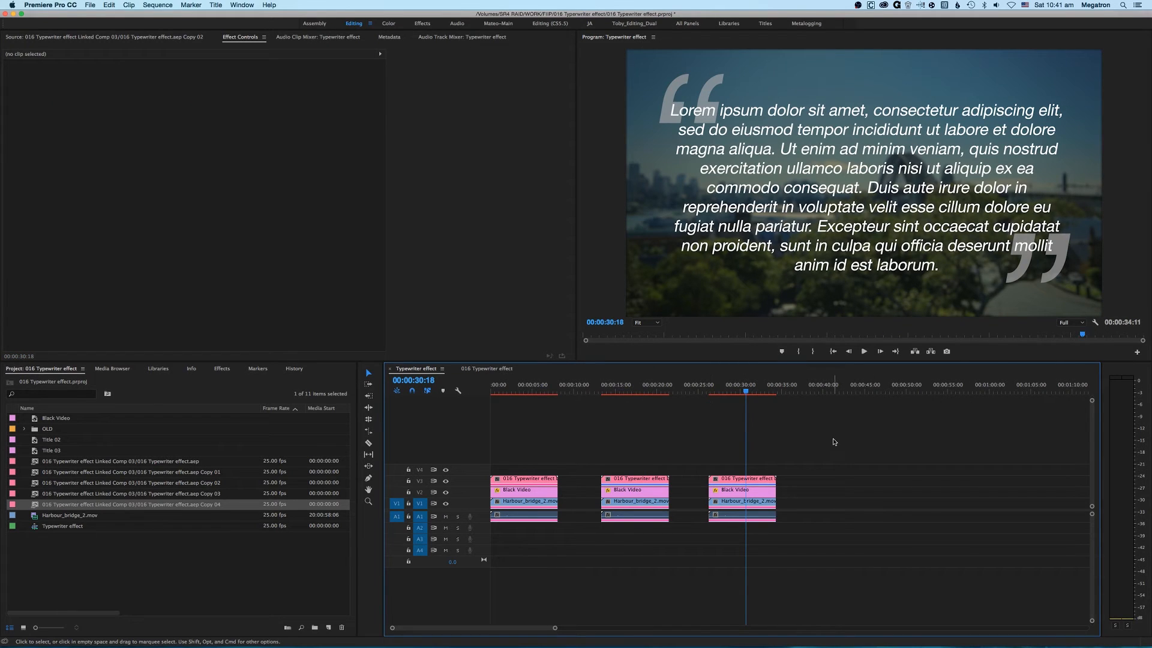
Load the third linked clip in the source monitor and show its master clip's editable text.
left_click(746, 481)
double_click(745, 481)
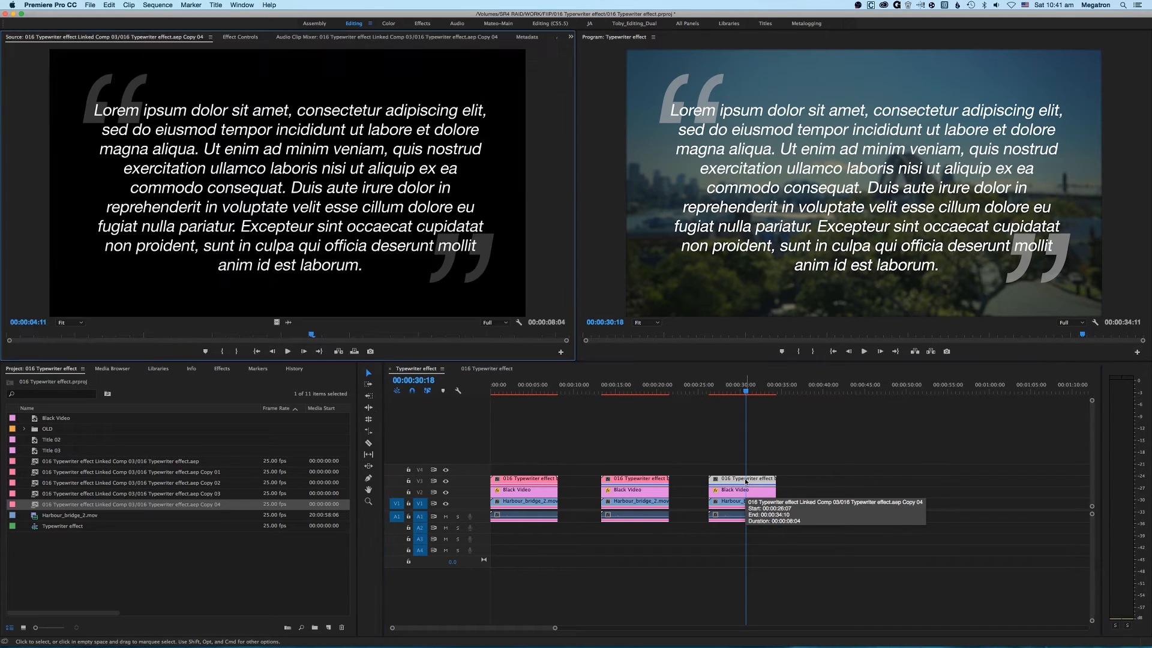
left_click(240, 38)
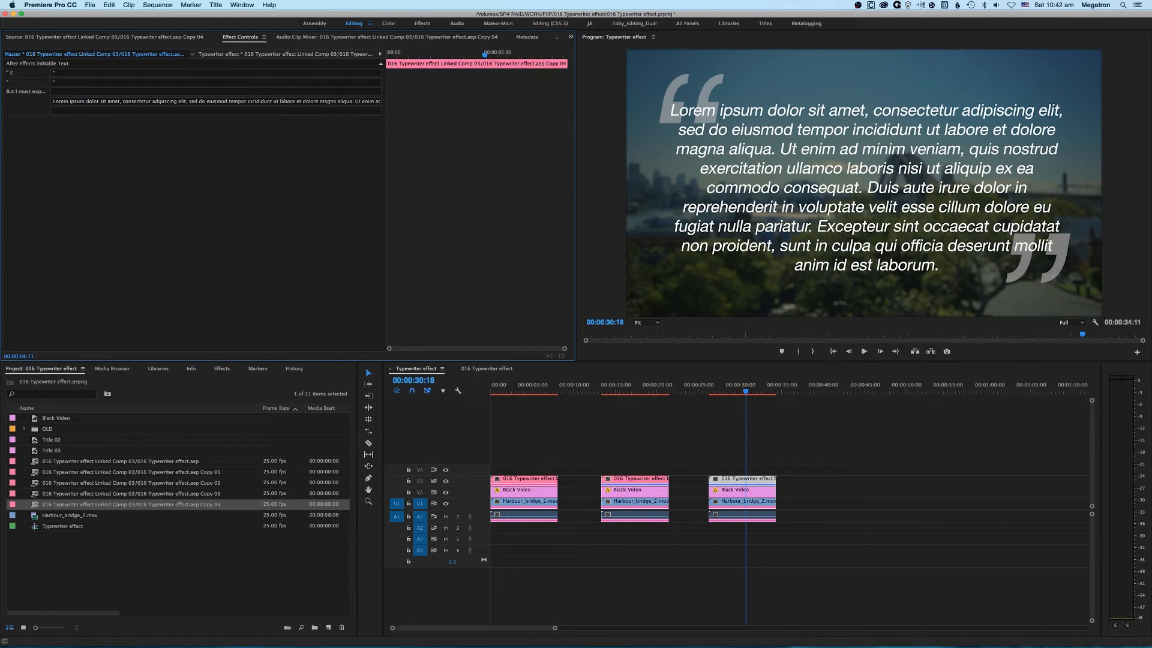
Replace the third quote's text with the passage beginning "But I must explain to you how all this mistaken idea" and play the clip.
key("super+Tab")
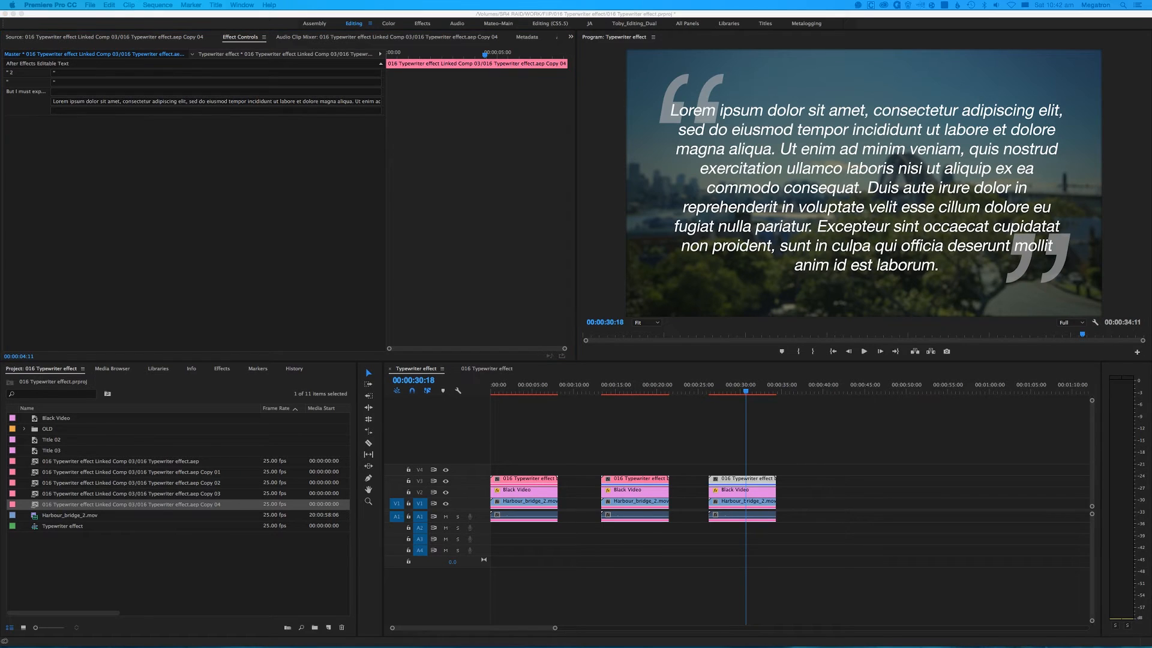
left_click(281, 102)
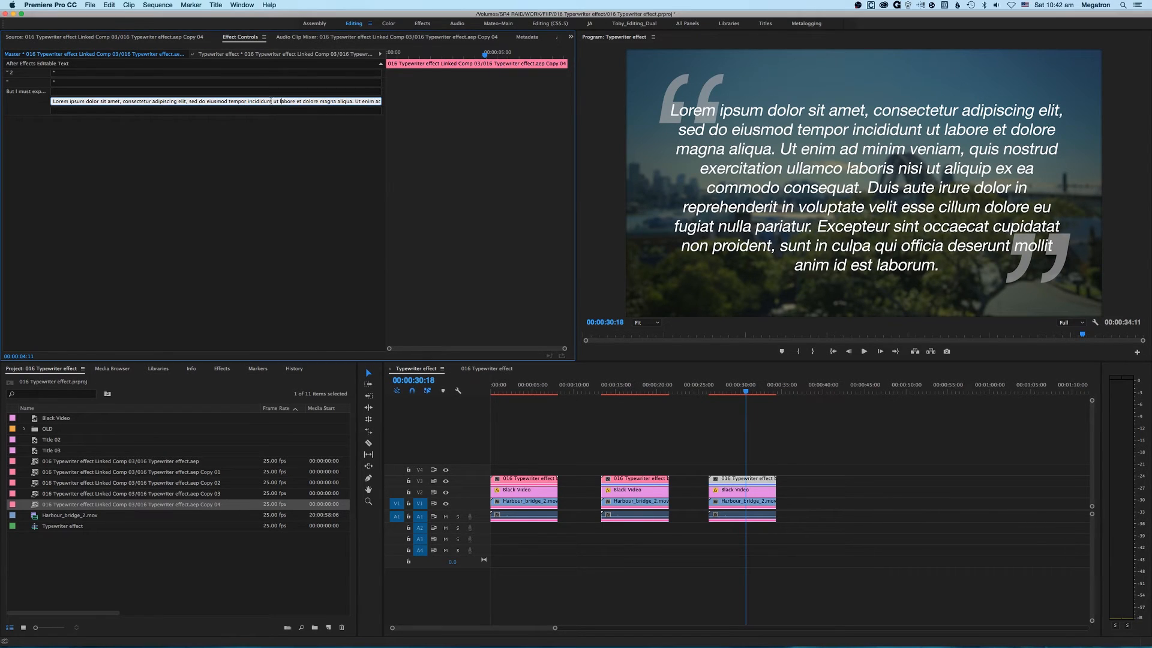
key("super+a")
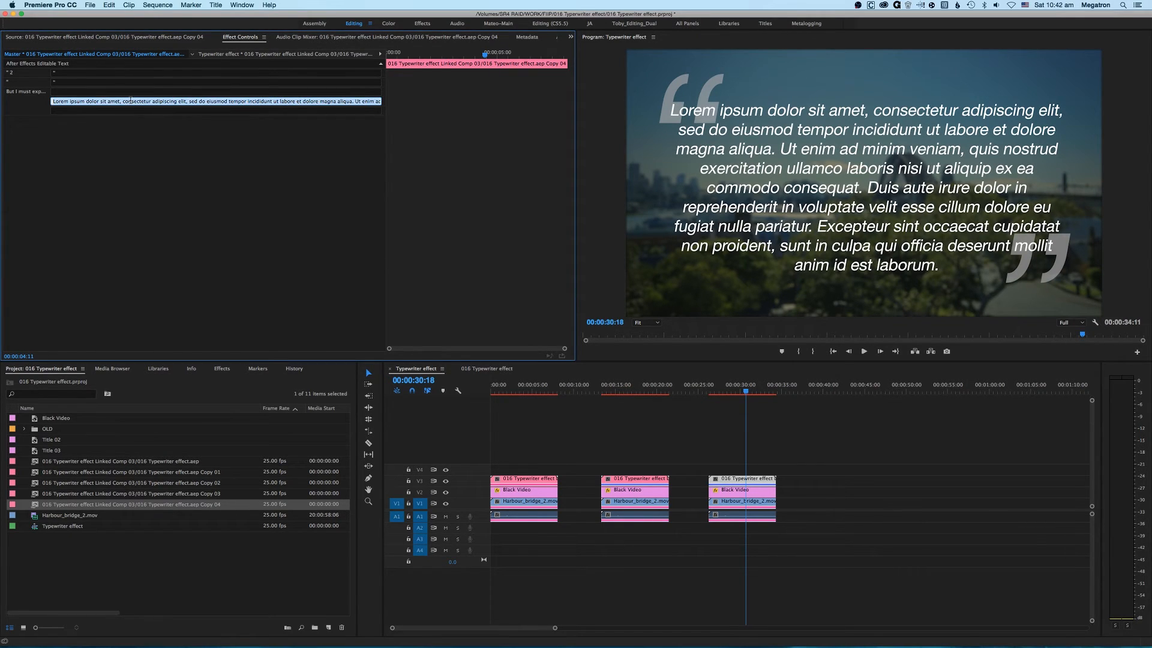
key("BackSpace")
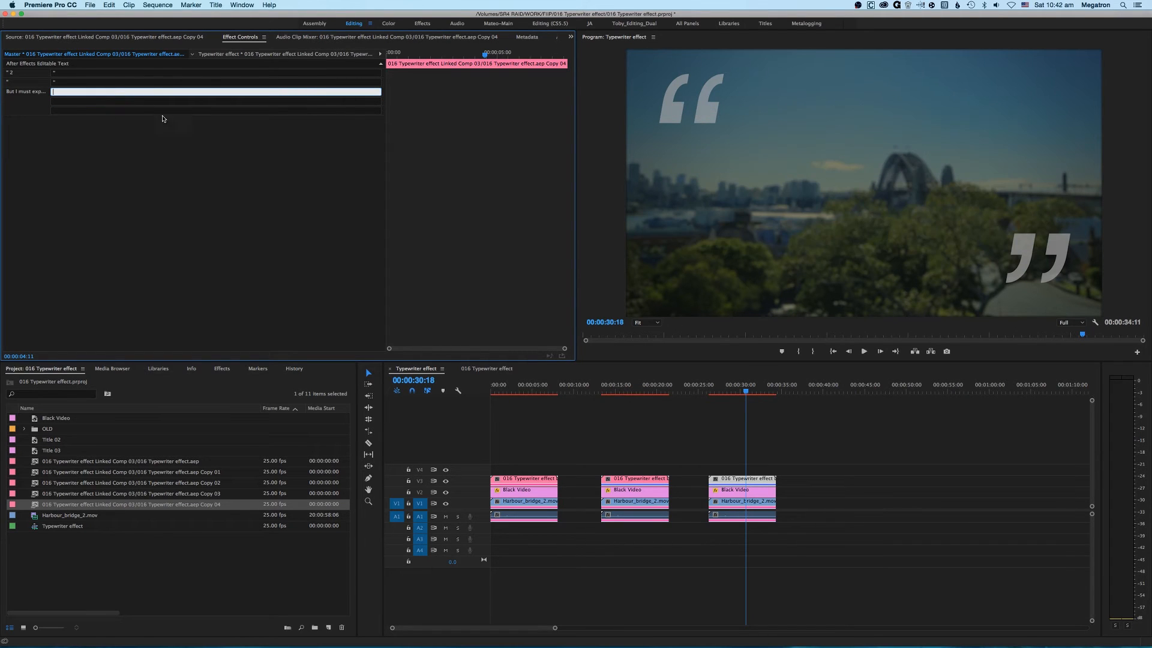
left_click(782, 422)
left_click_drag(747, 391, 709, 407)
key("space")
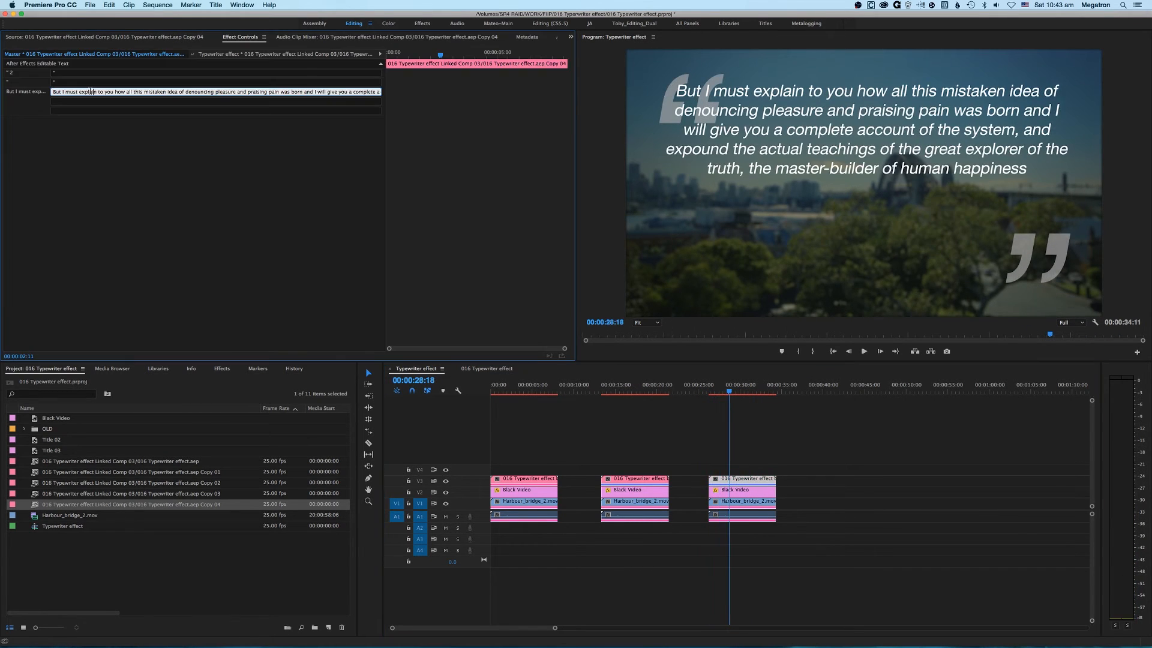
Replace the third quote's text with "Fix it in post presents the Typewriter preset created in After Effects and premiere." and play it back.
key("super+a")
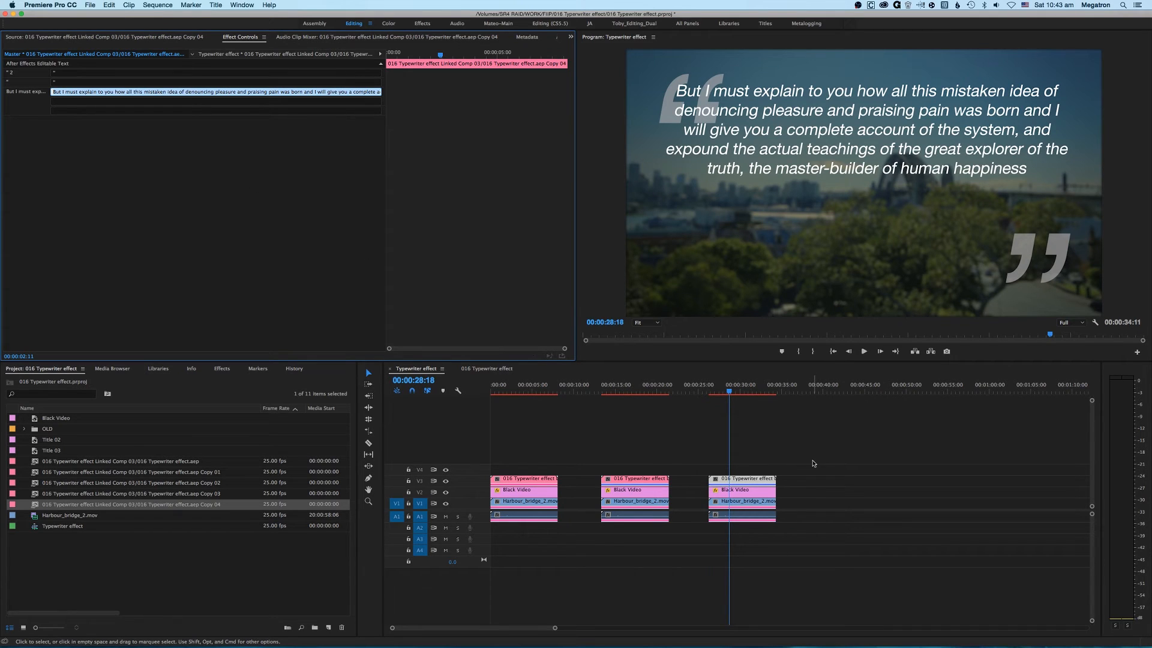
left_click(781, 448)
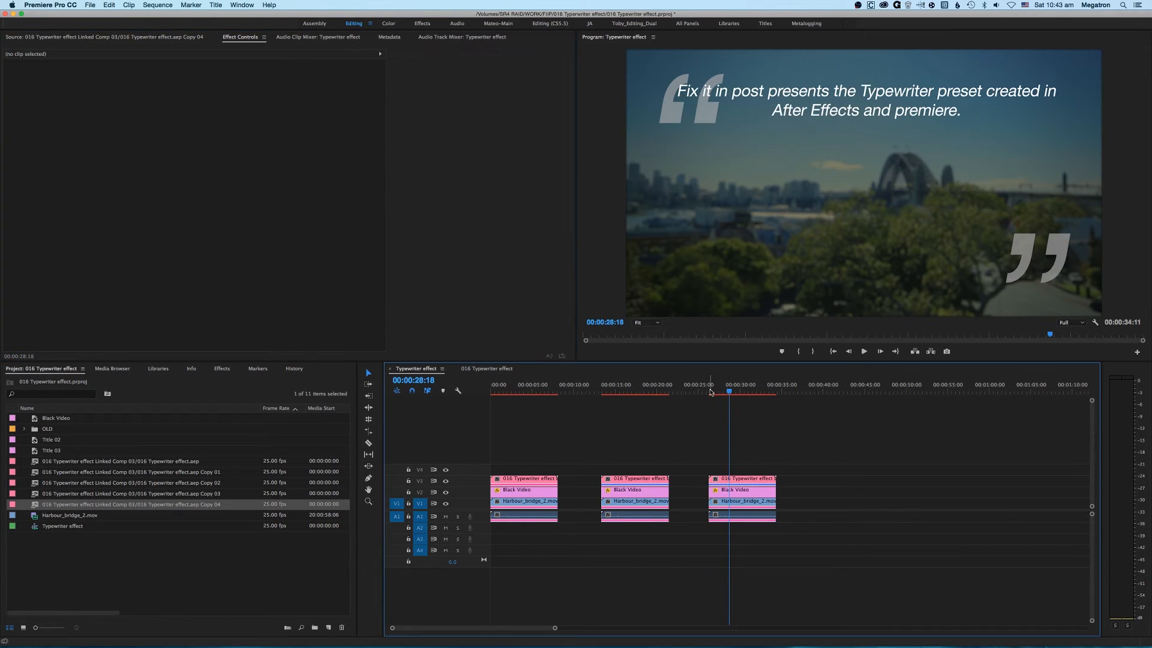
left_click(709, 390)
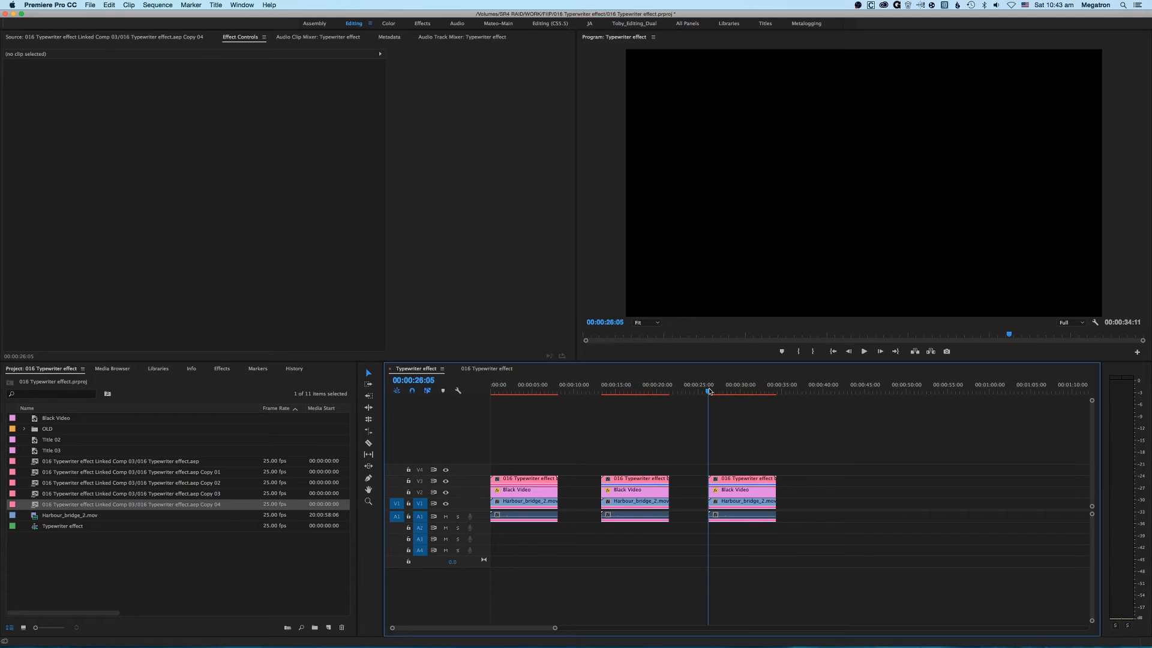
key("space")
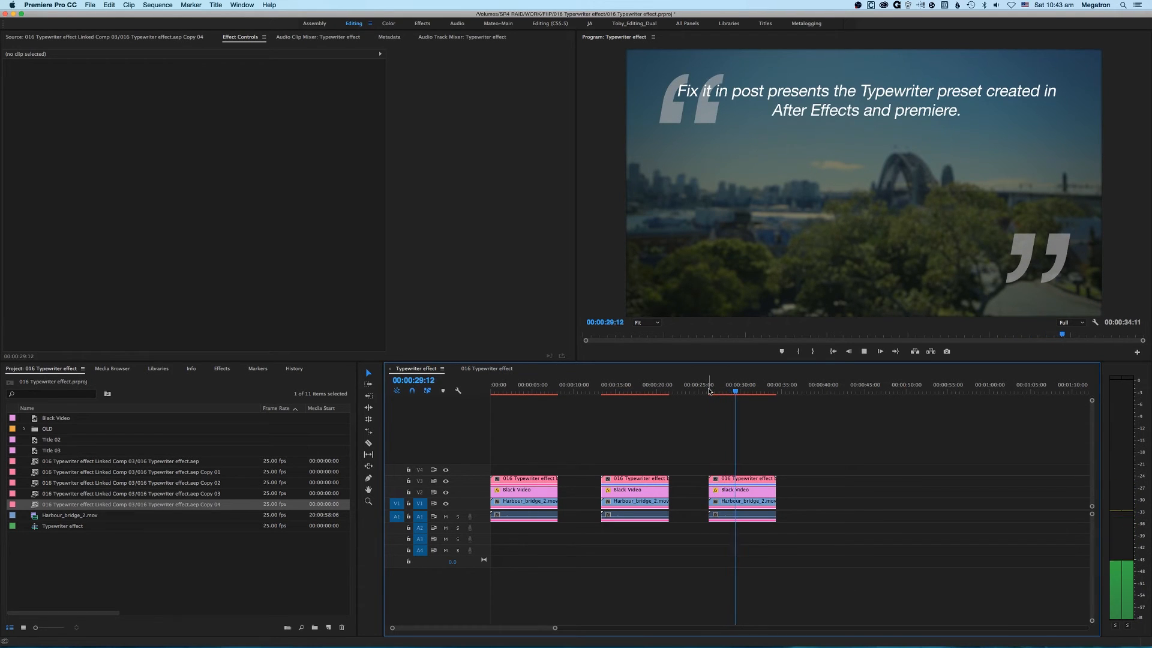
key("space")
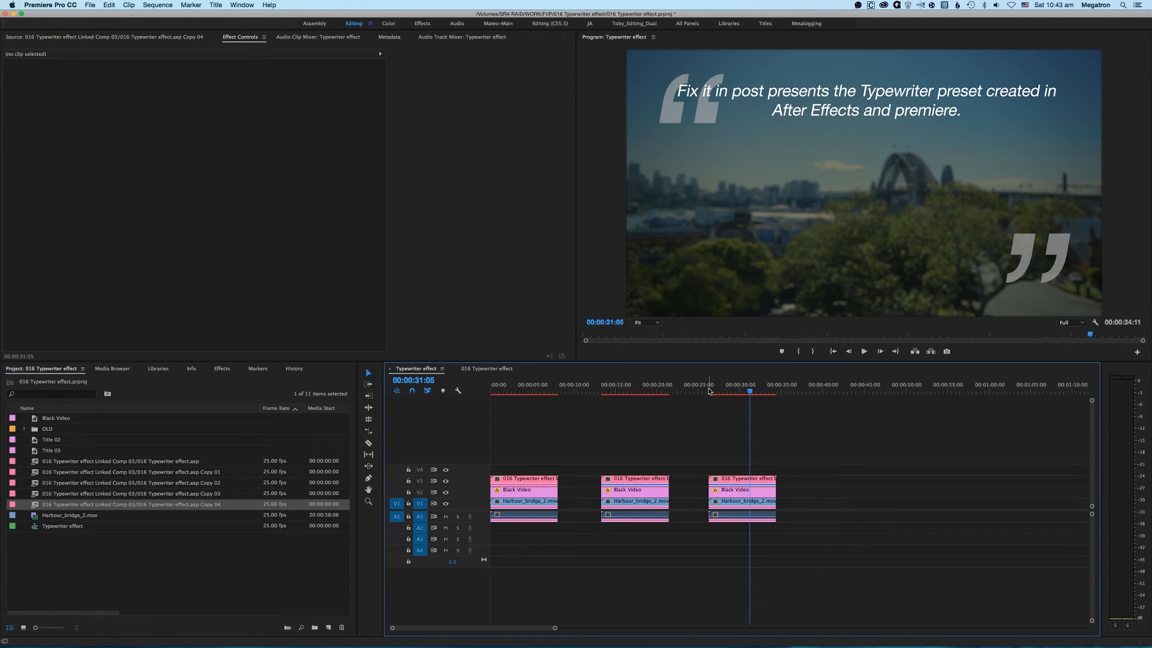
Try lowering the third quote's linked clip in the frame by setting its vertical Motion position to 1023.0.
left_click(750, 480)
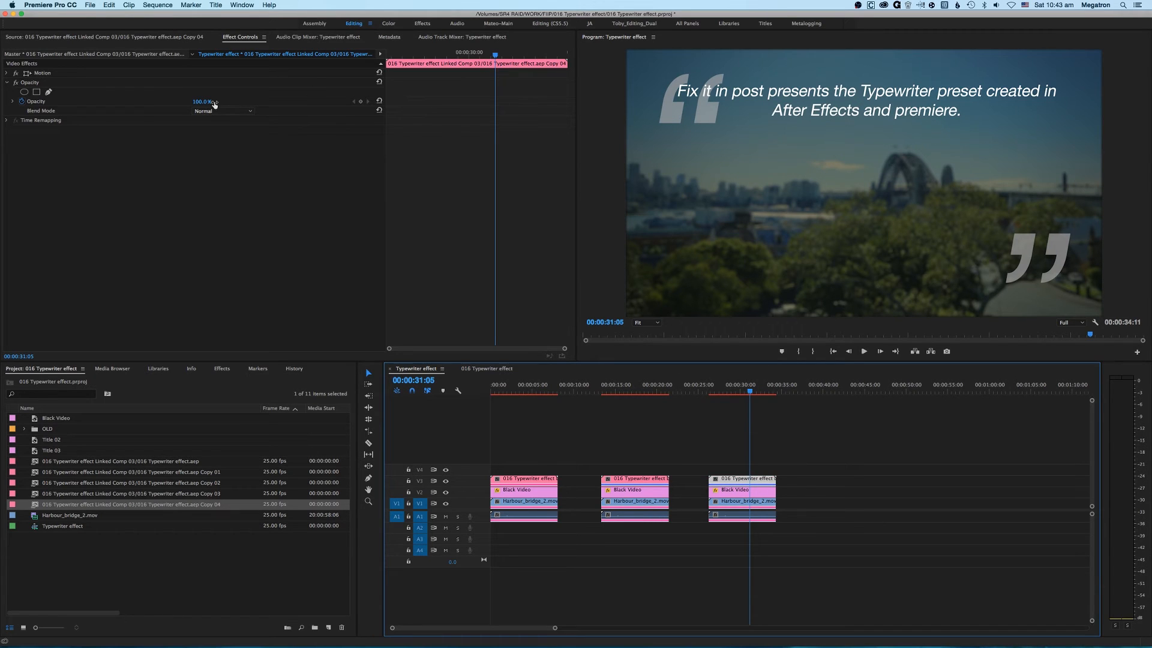
left_click(10, 74)
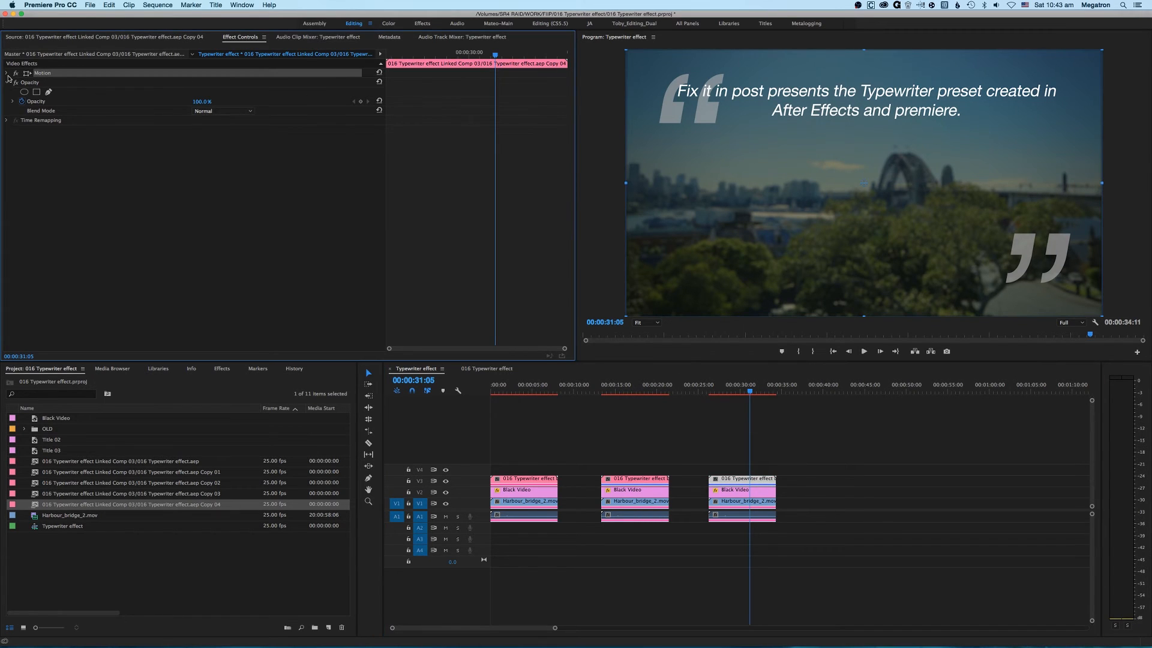
left_click(7, 74)
left_click_drag(222, 83, 512, 83)
left_click(751, 447)
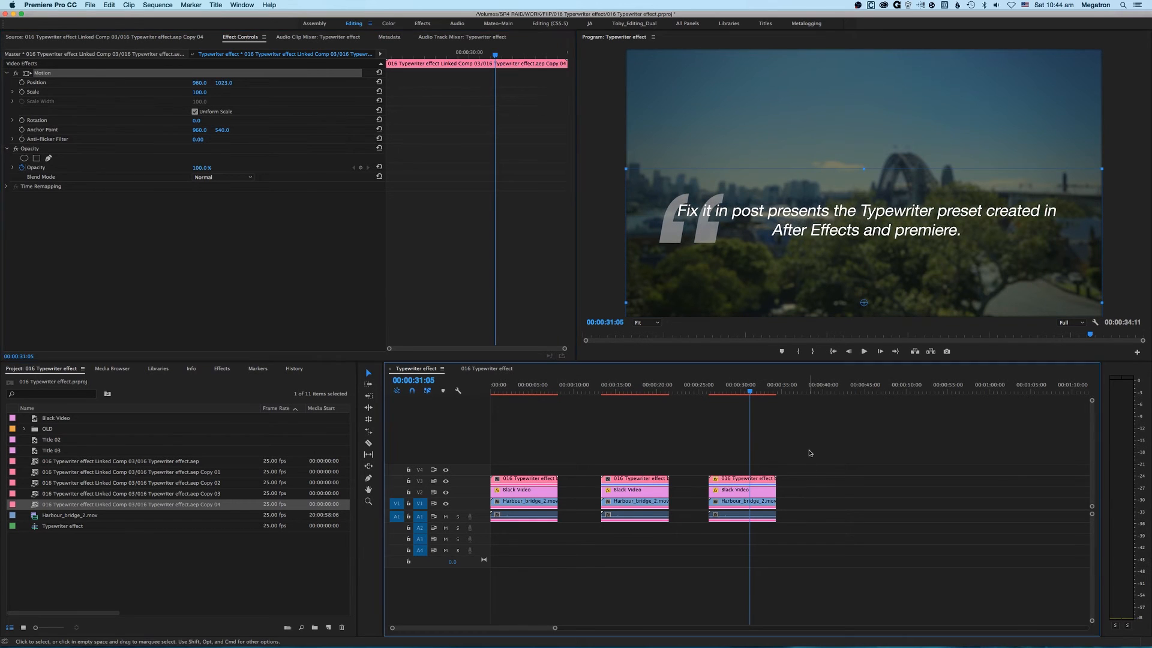
left_click(148, 565)
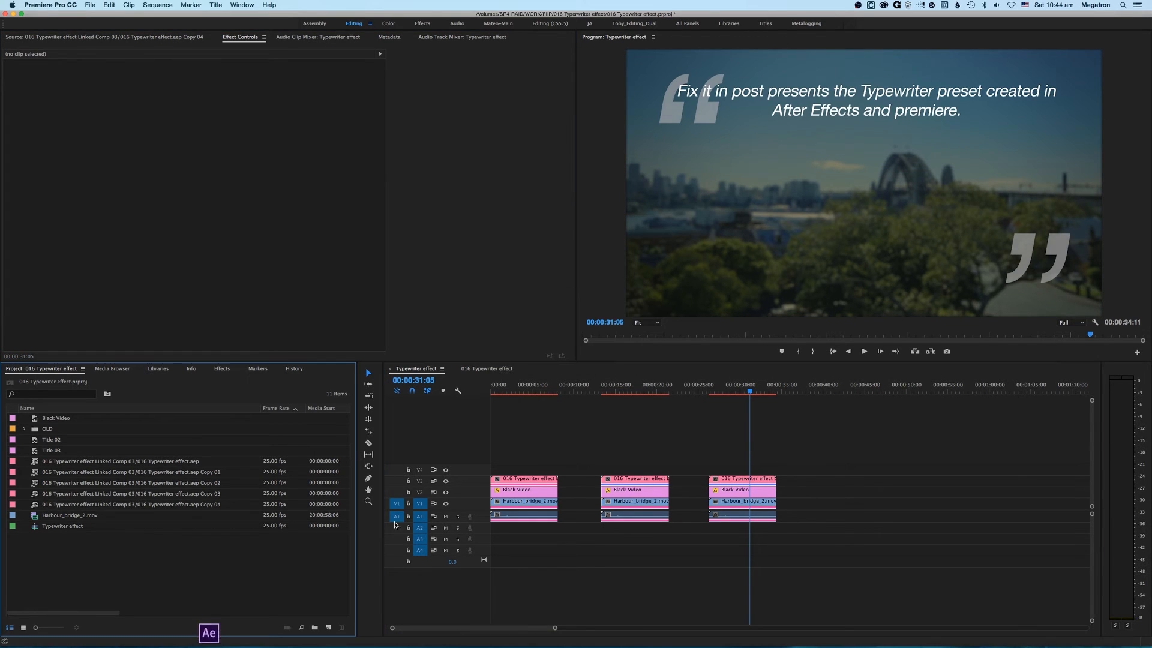
Play the third quote from near its start to review the typewriter animation.
left_click(739, 483)
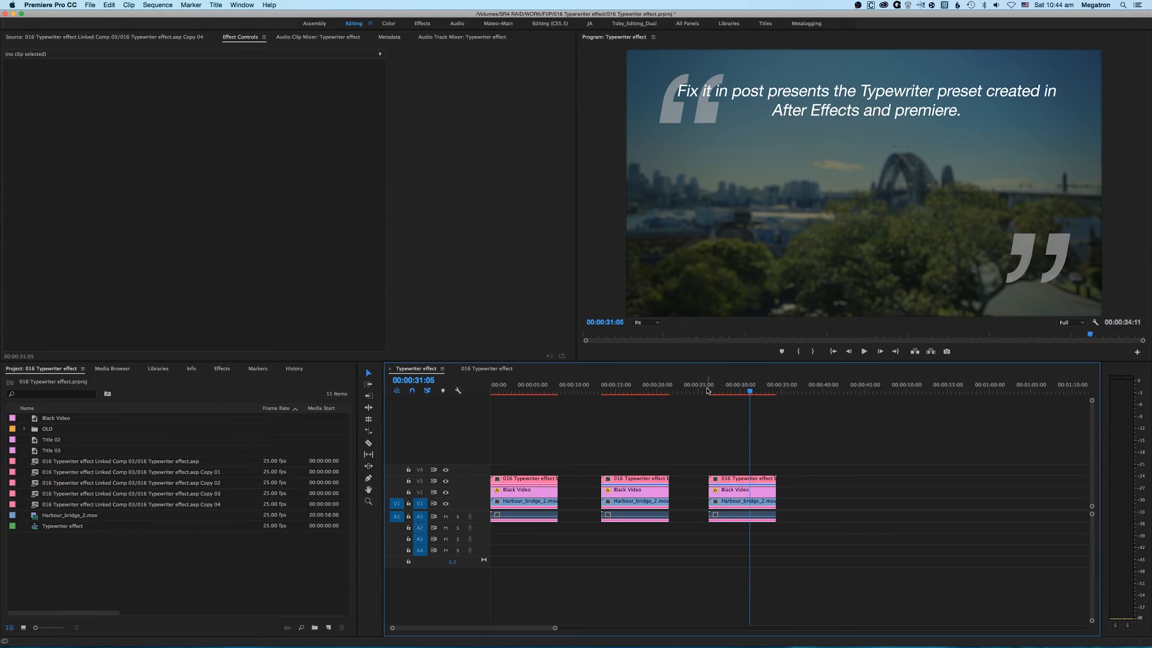
left_click(712, 391)
key("space")
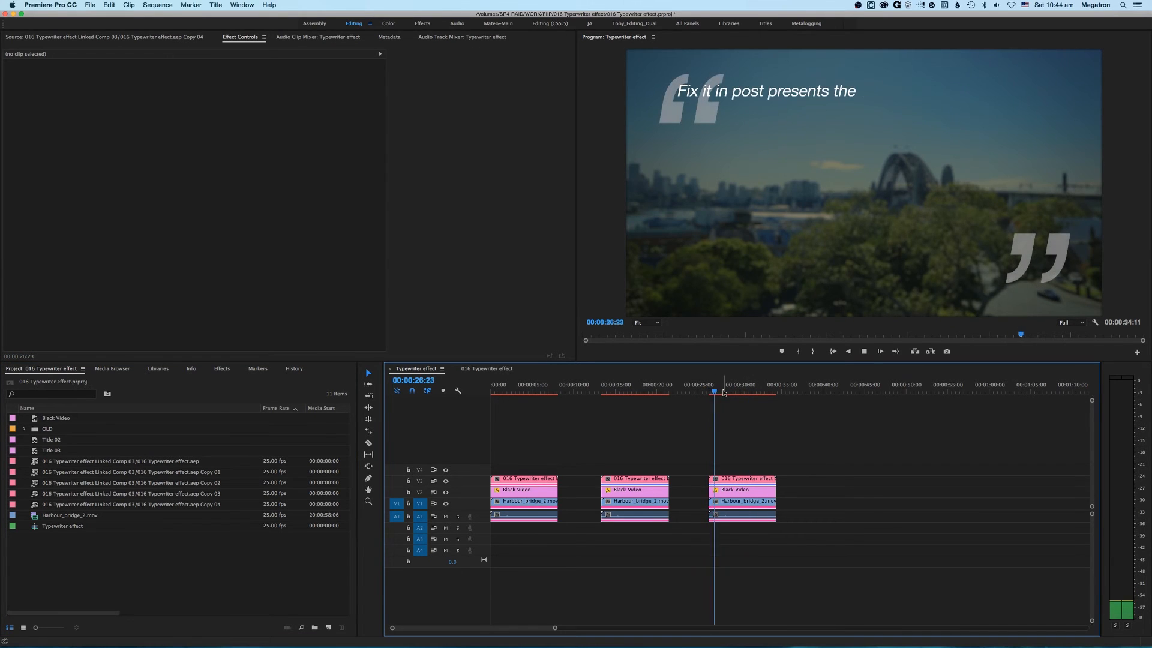
key("space")
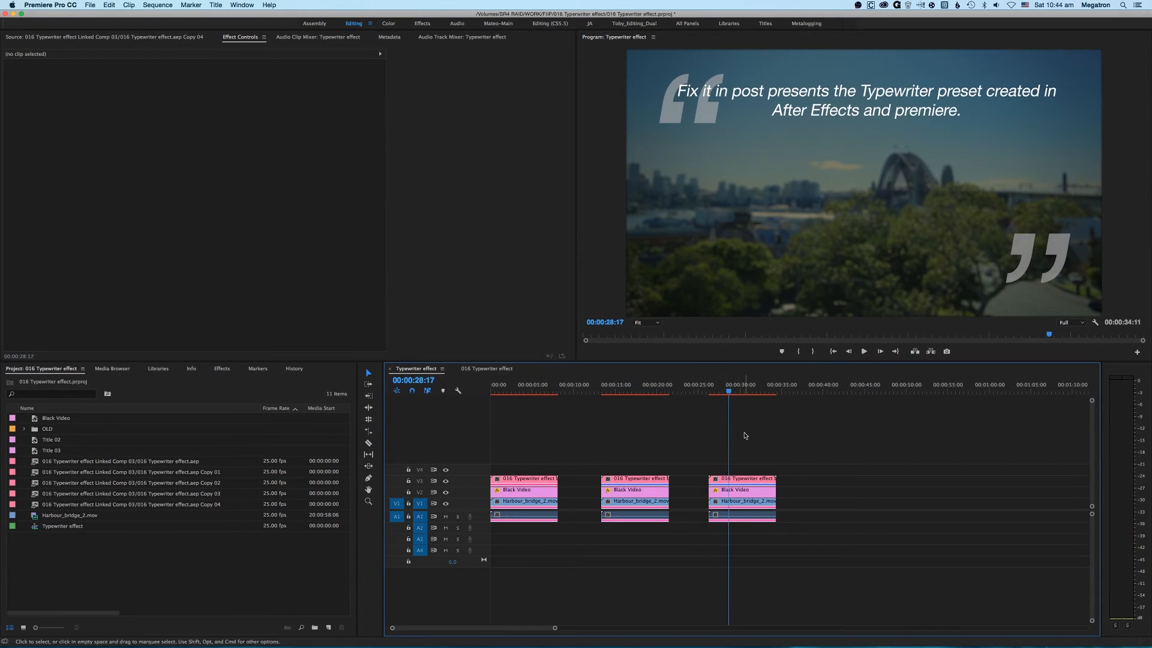
Speed up the third quote's linked typewriter clip to 300%.
left_click(742, 485)
right_click(742, 484)
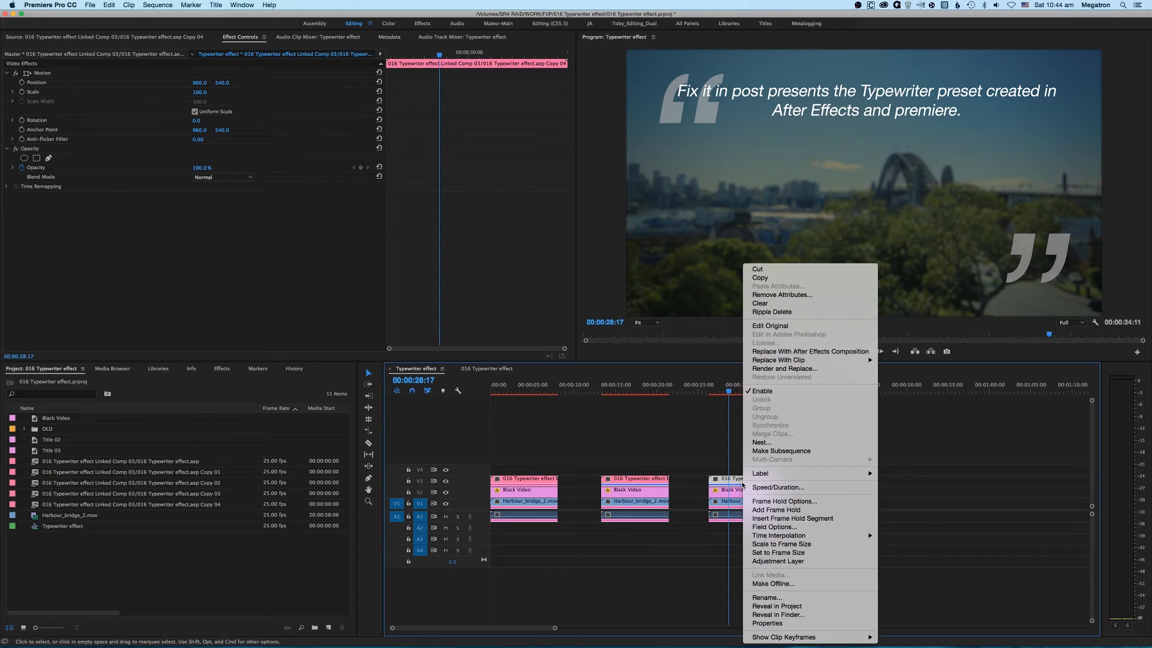
left_click(990, 481)
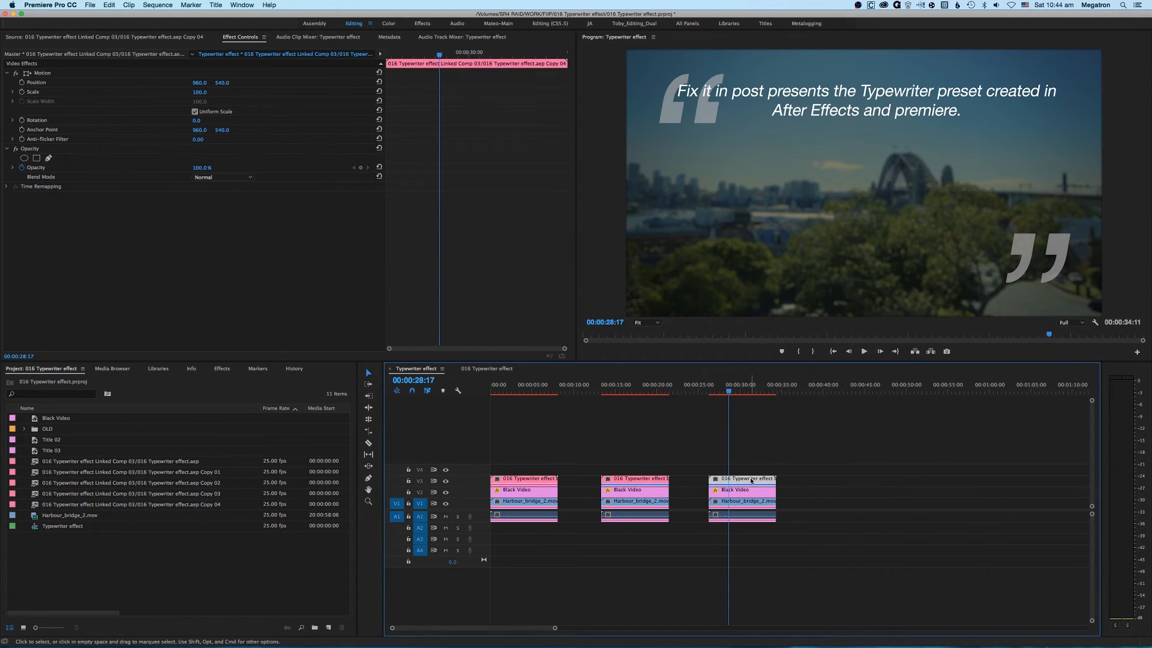
right_click(751, 487)
left_click(778, 488)
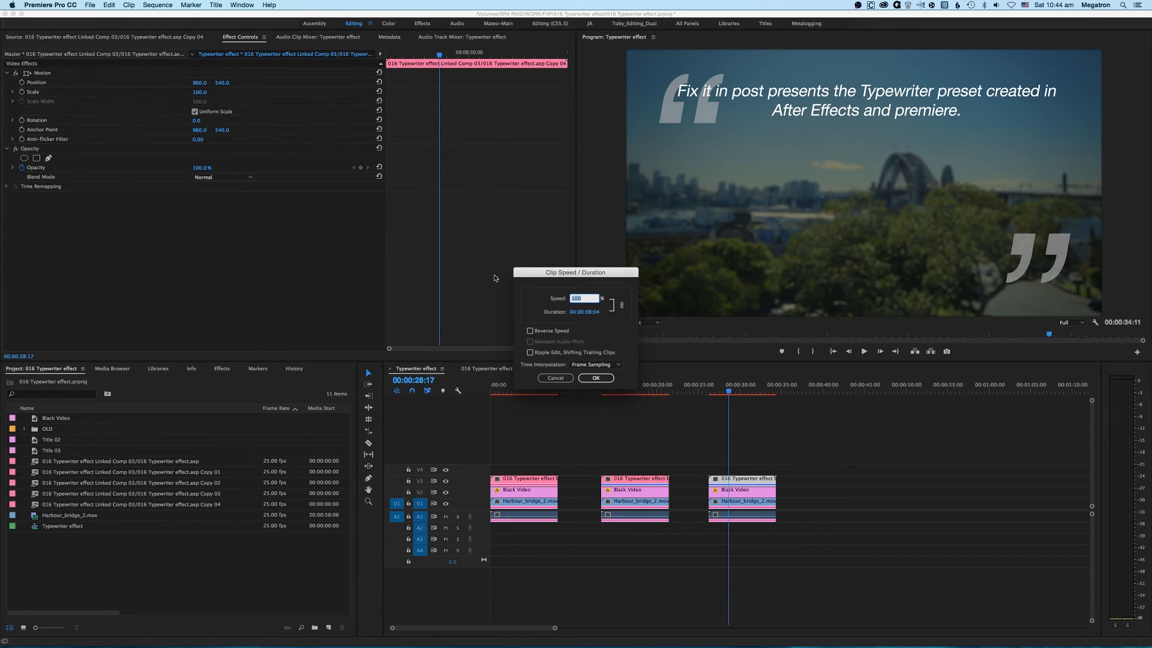
type("300")
key("Return")
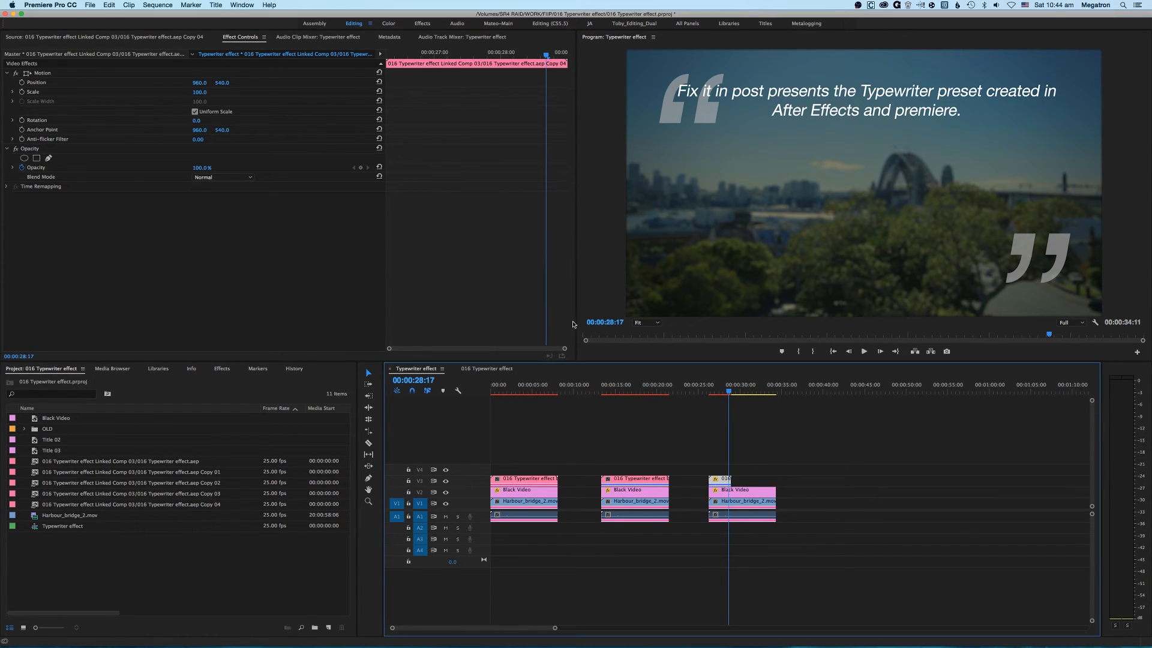
Play the third quote from its start to review the faster typing.
left_click(712, 388)
key("space")
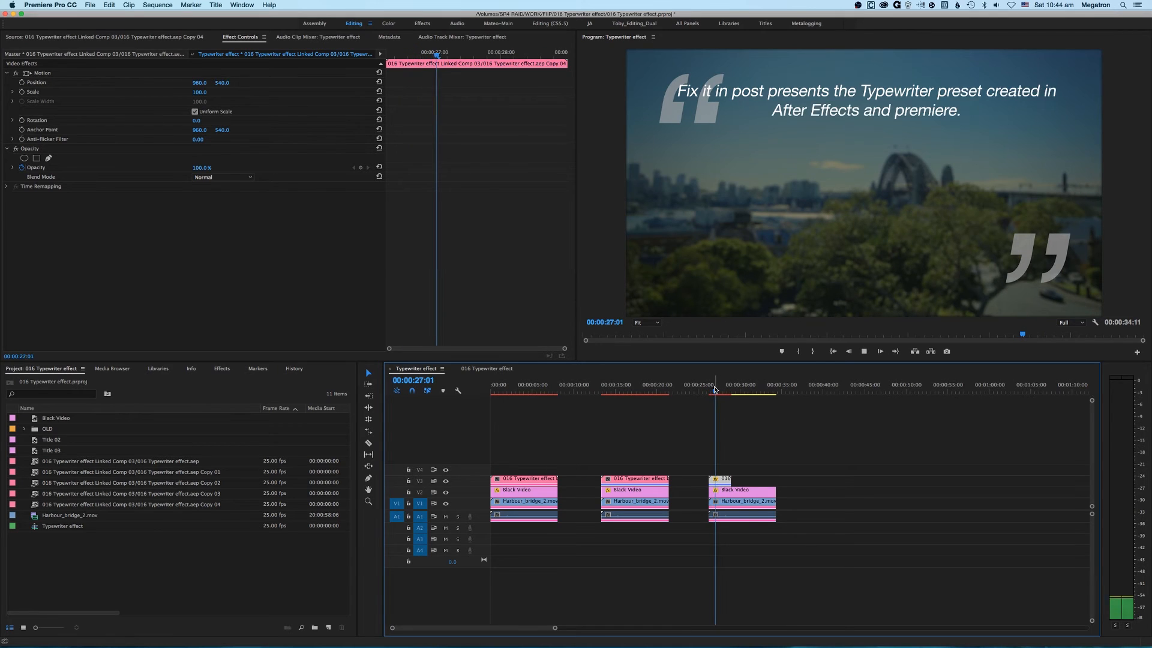
left_click(710, 389)
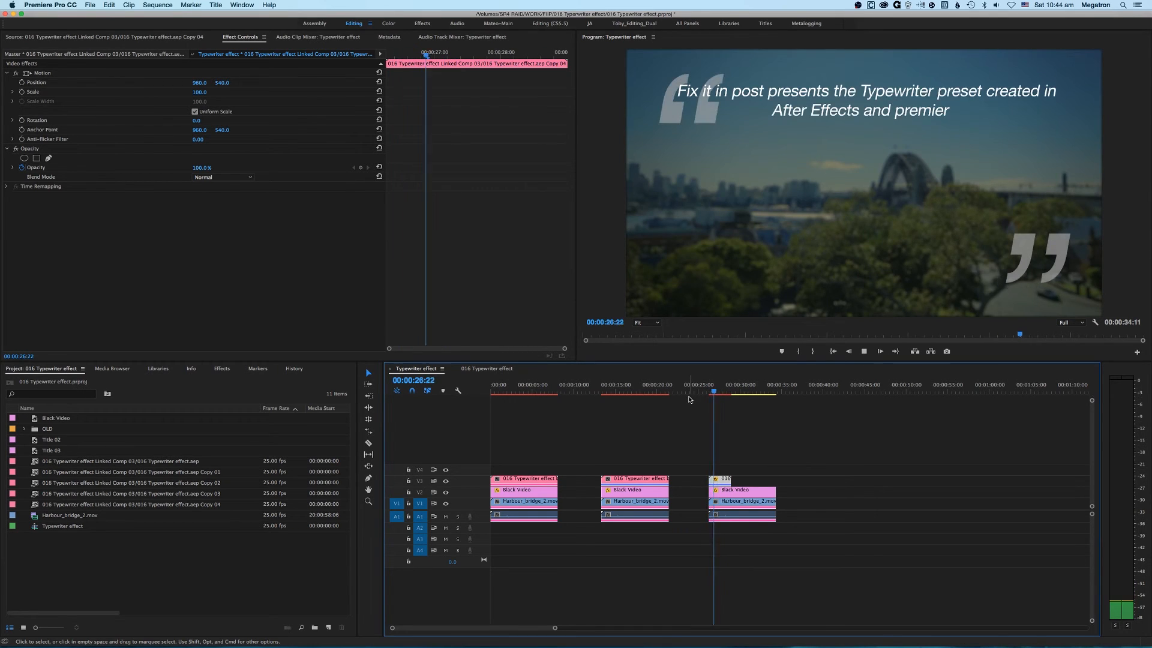
left_click(709, 390)
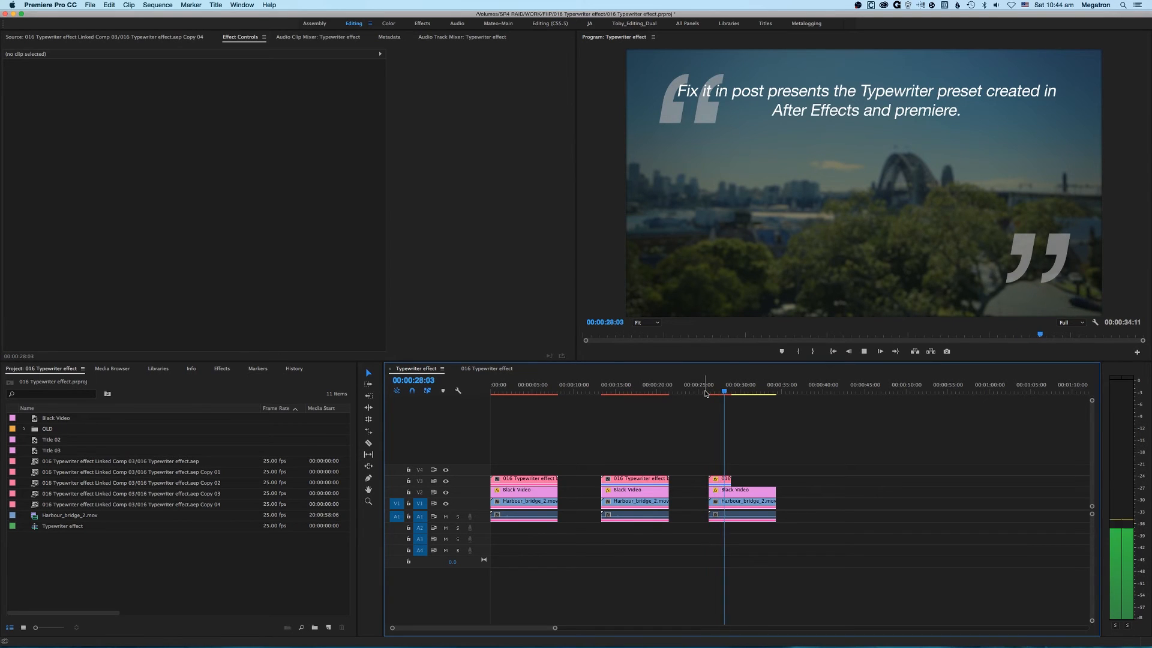
key("space")
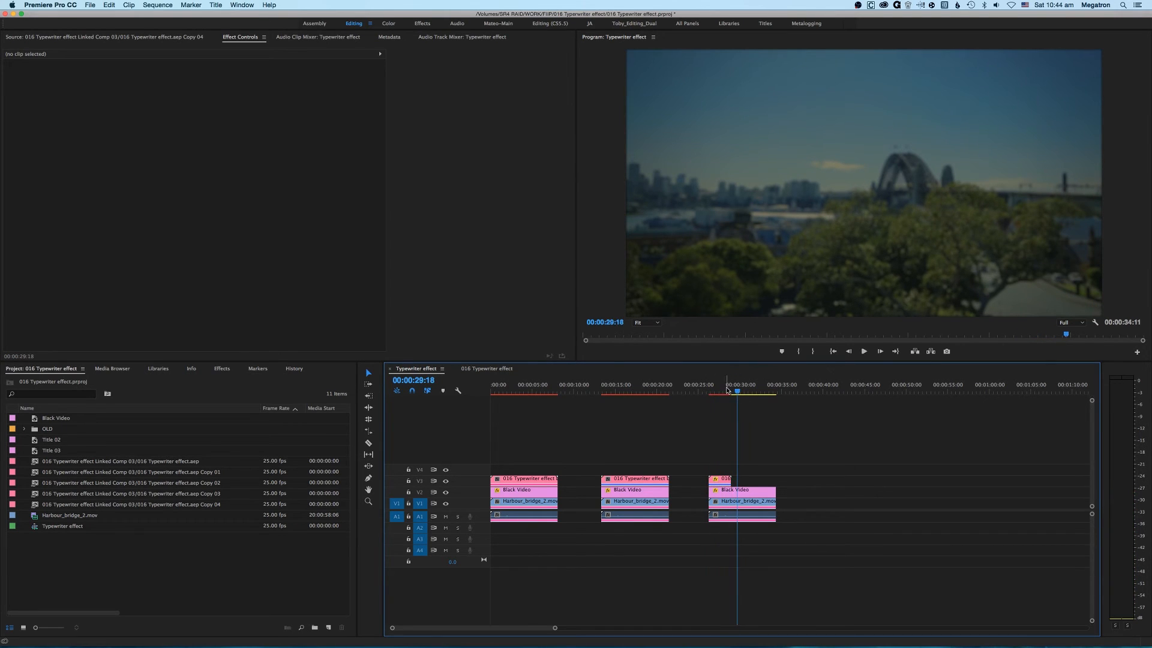
Add a frame hold near the end of the sped-up quote clip and extend the held frame to the end of the background clips.
left_click(729, 390)
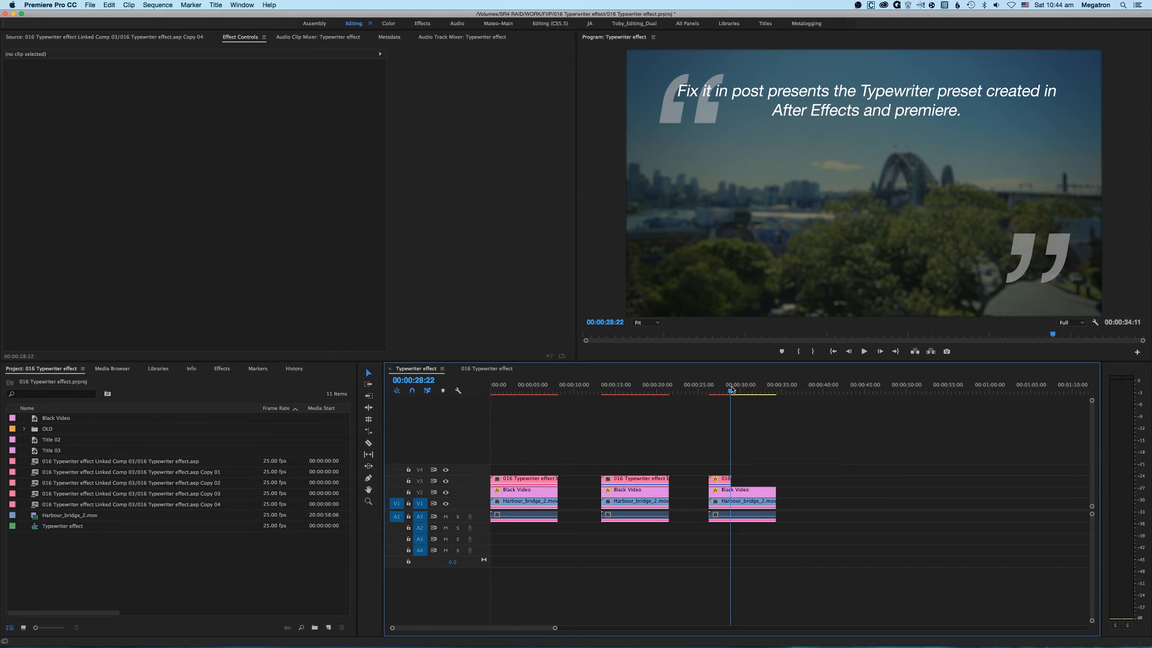
key("equal")
key("equal")
key("equal")
right_click(786, 483)
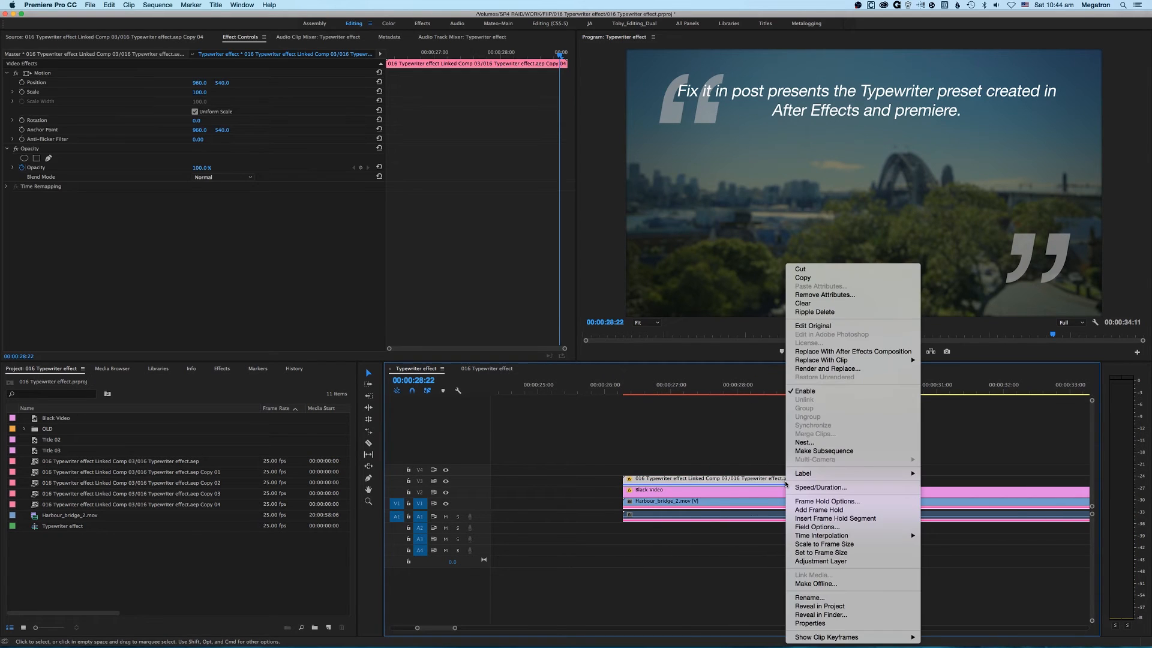
left_click(706, 395)
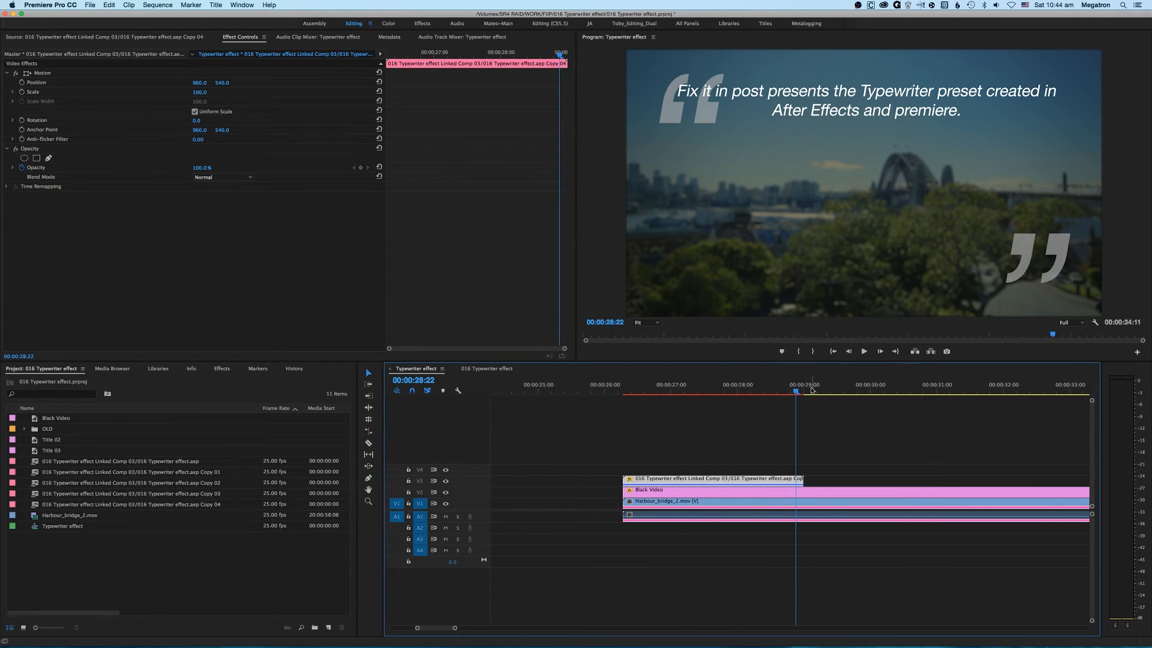
left_click(802, 393)
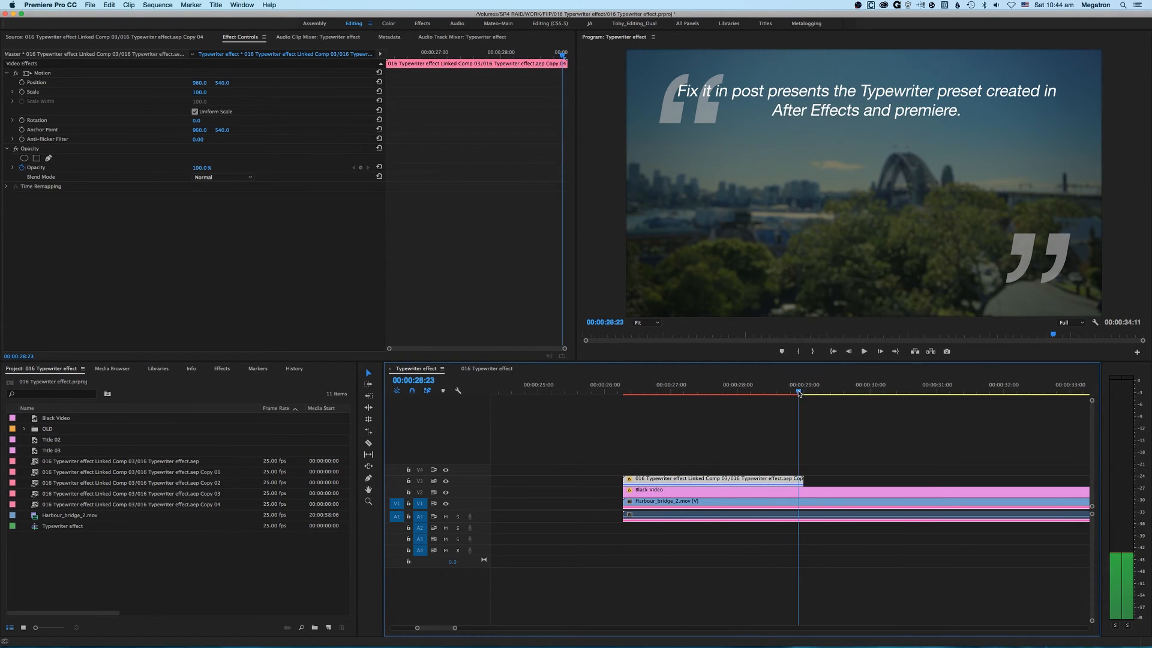
right_click(790, 480)
left_click(816, 510)
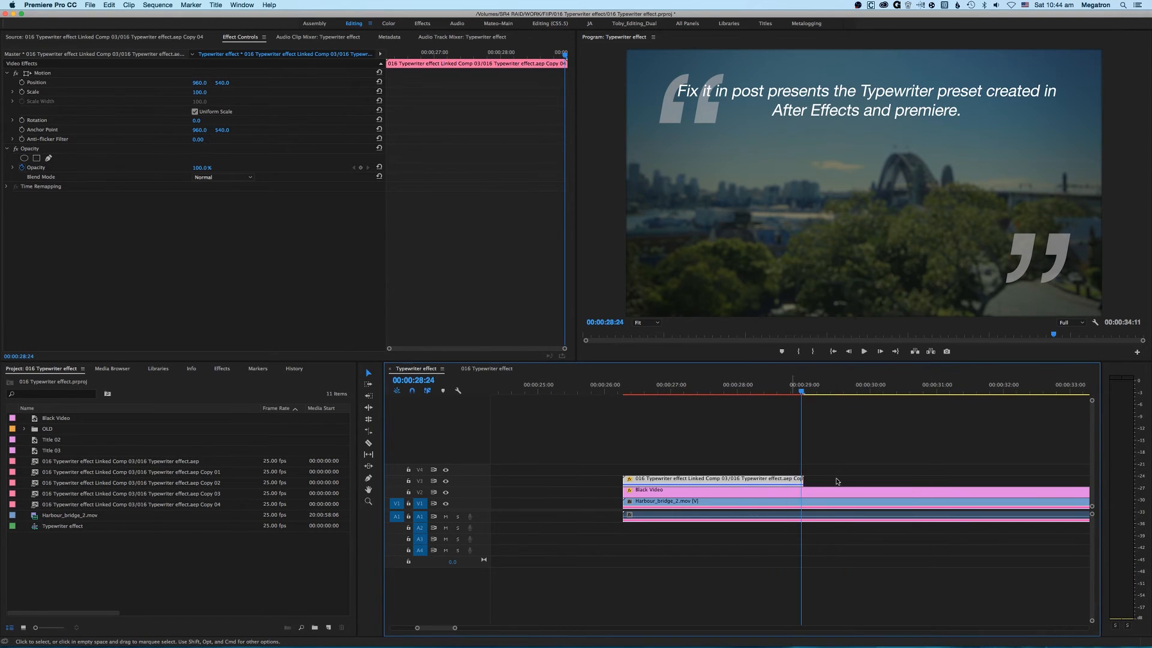
key("minus")
key("minus")
left_click_drag(803, 480, 887, 480)
Play the third quote through the fast typing and into the held frame.
left_click(760, 385)
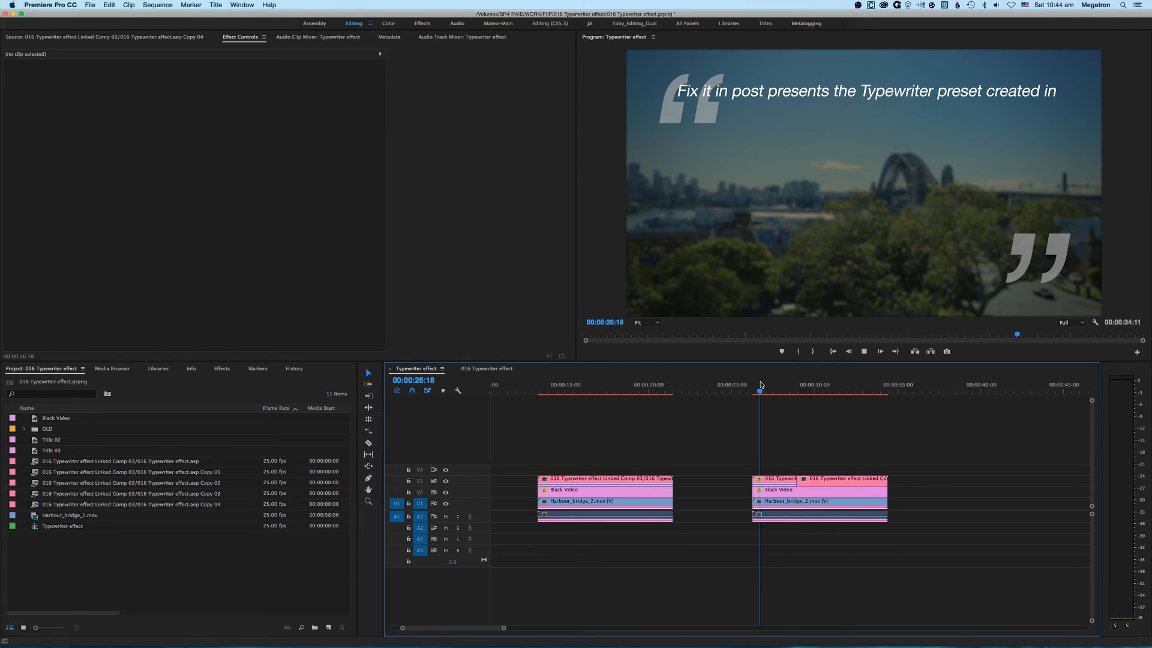
key("space")
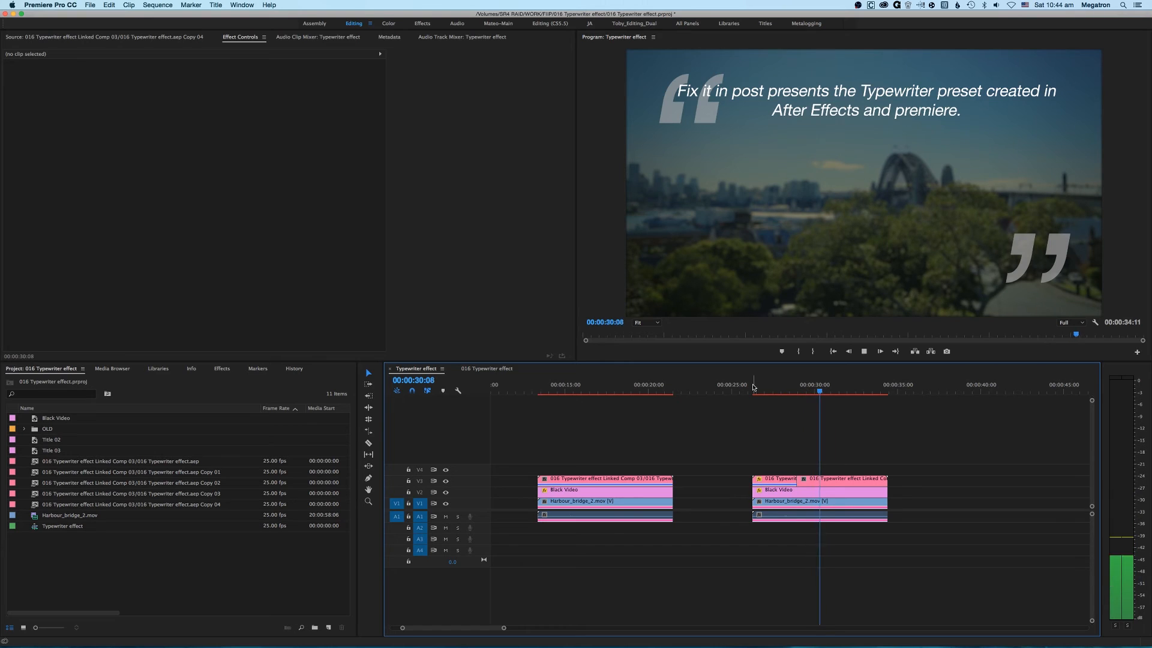
key("space")
Delete the held frame segment, and undo back to the third quote's original full-length clip at normal speed.
left_click(817, 480)
key("Delete")
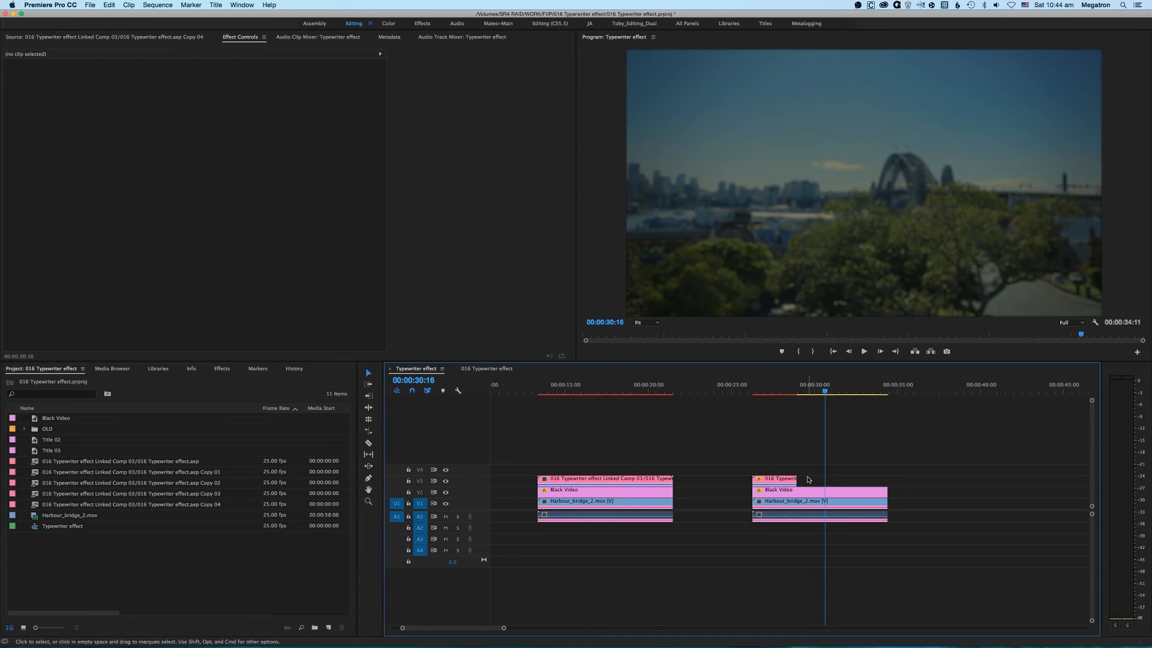
key("super+z")
key("super+z")
key("super+z")
Slow the third quote's linked clip to 50% speed and trim its end to match the background clips.
left_click_drag(775, 390, 811, 391)
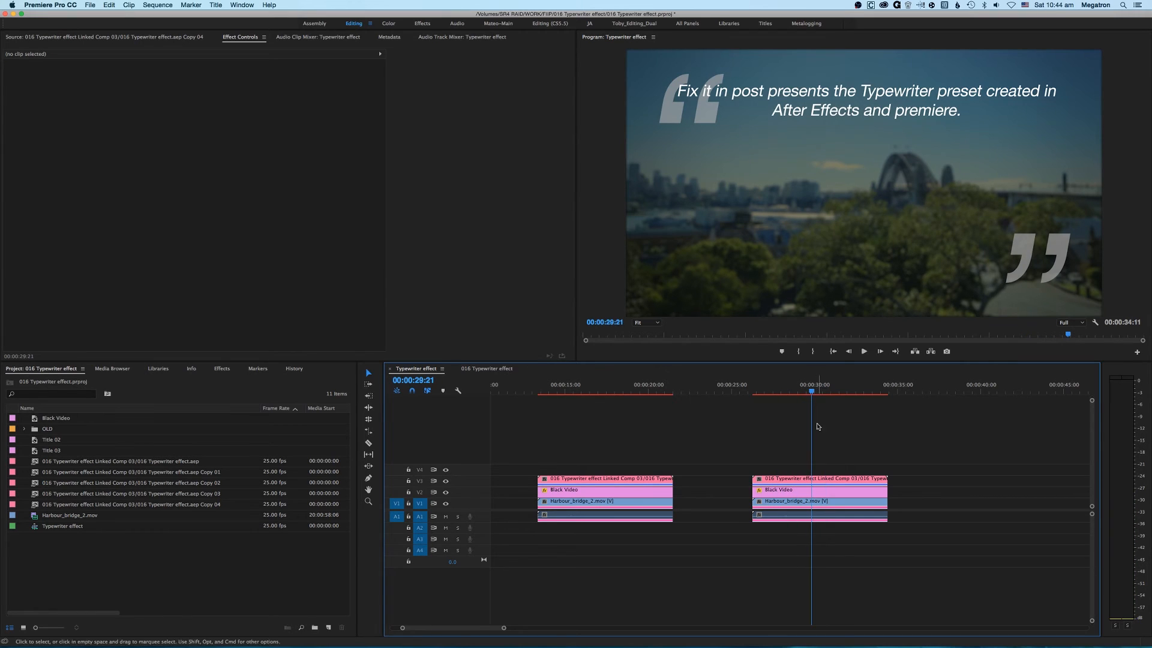
right_click(807, 482)
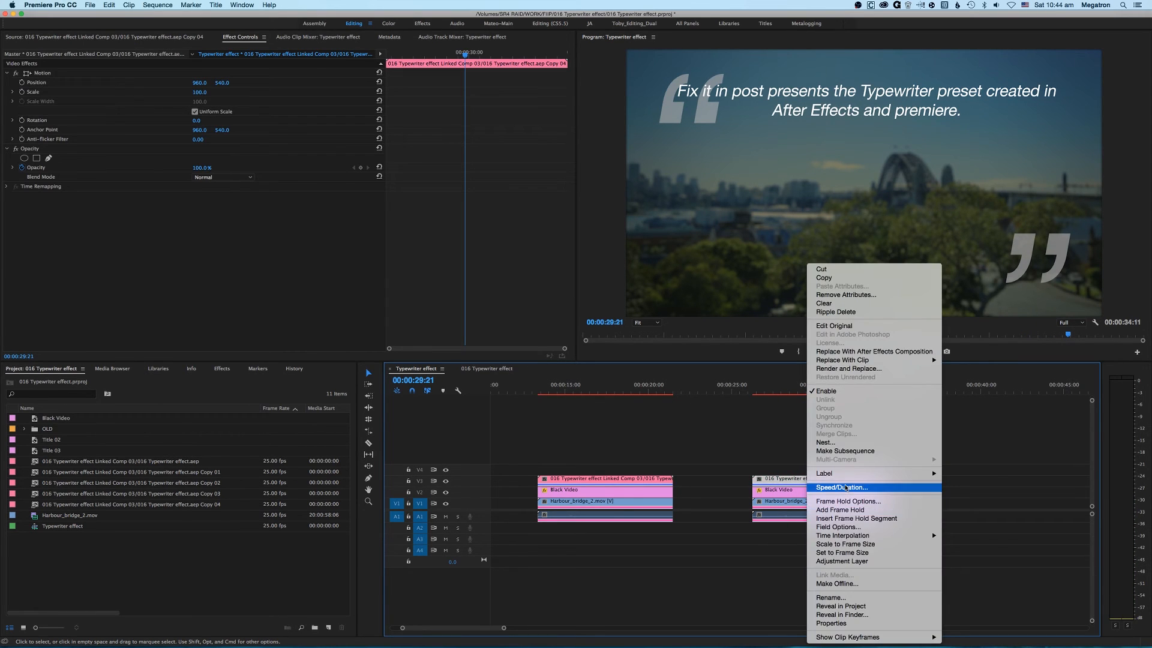
left_click(845, 486)
type("50")
key("Return")
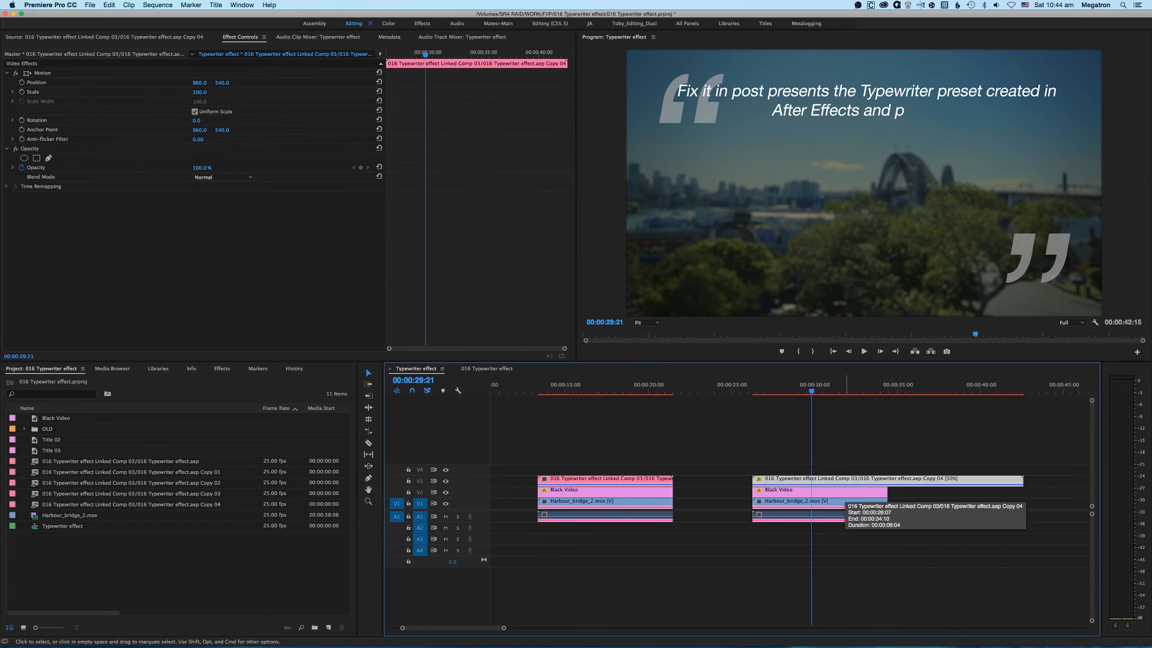
left_click_drag(1022, 479, 887, 480)
Play the slowed third quote from its start to review the typing speed.
left_click(755, 390)
key("space")
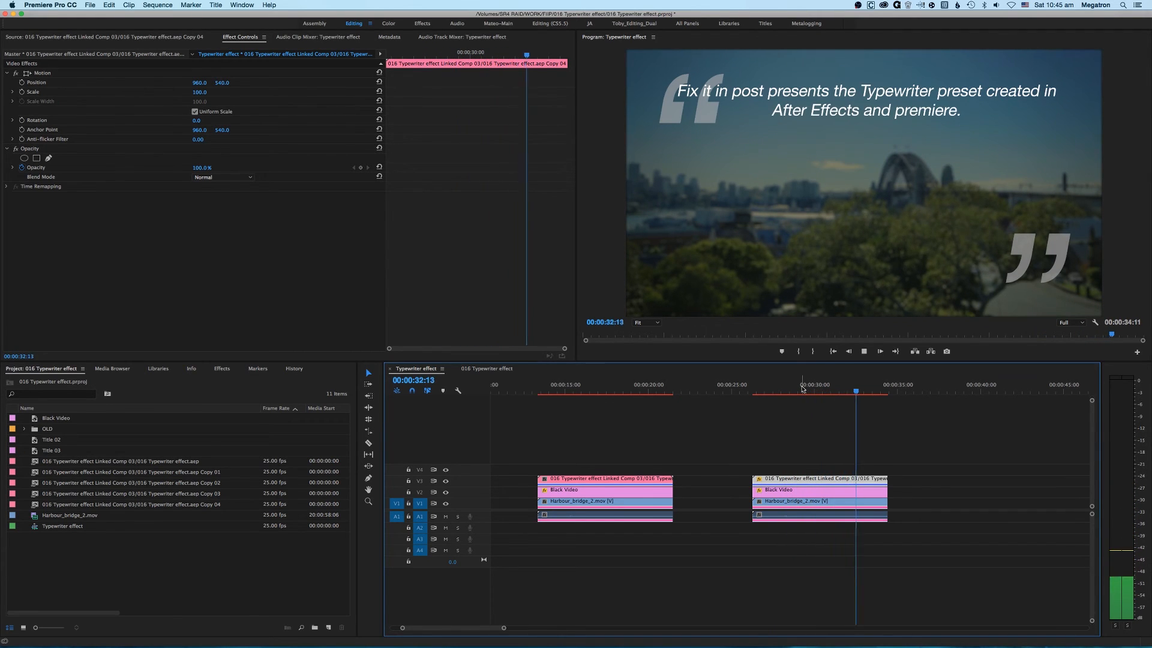
key("space")
left_click(810, 425)
key("minus")
key("minus")
key("minus")
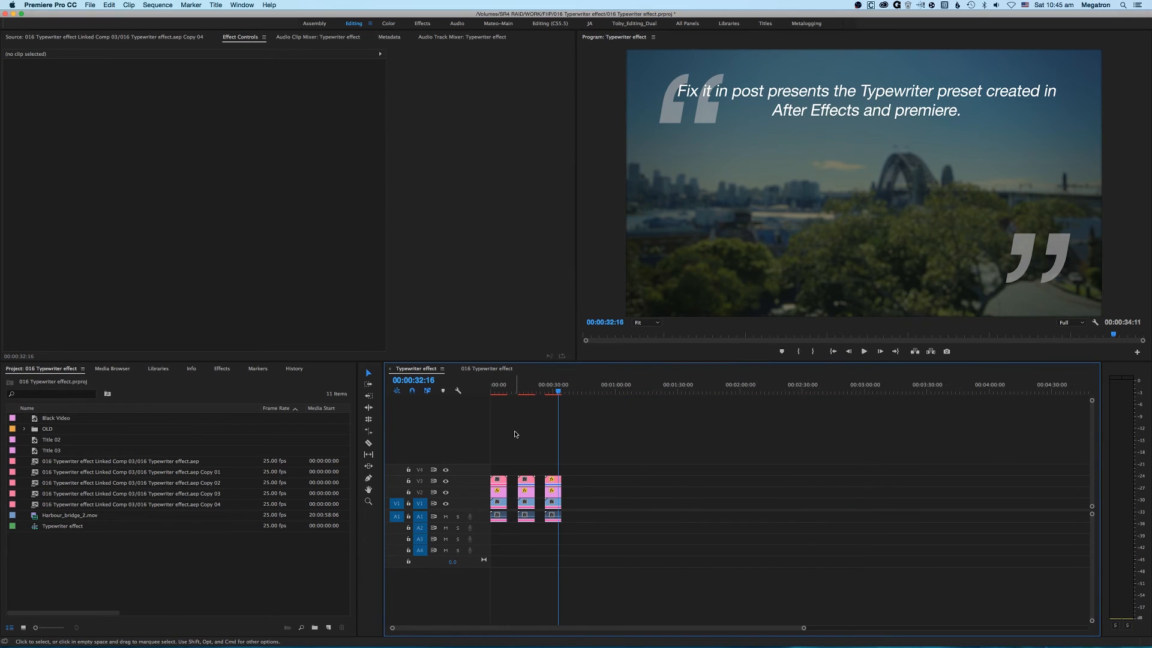
Save the current project and create a new project named "Typewriter preset".
key("super+s")
left_click(90, 4)
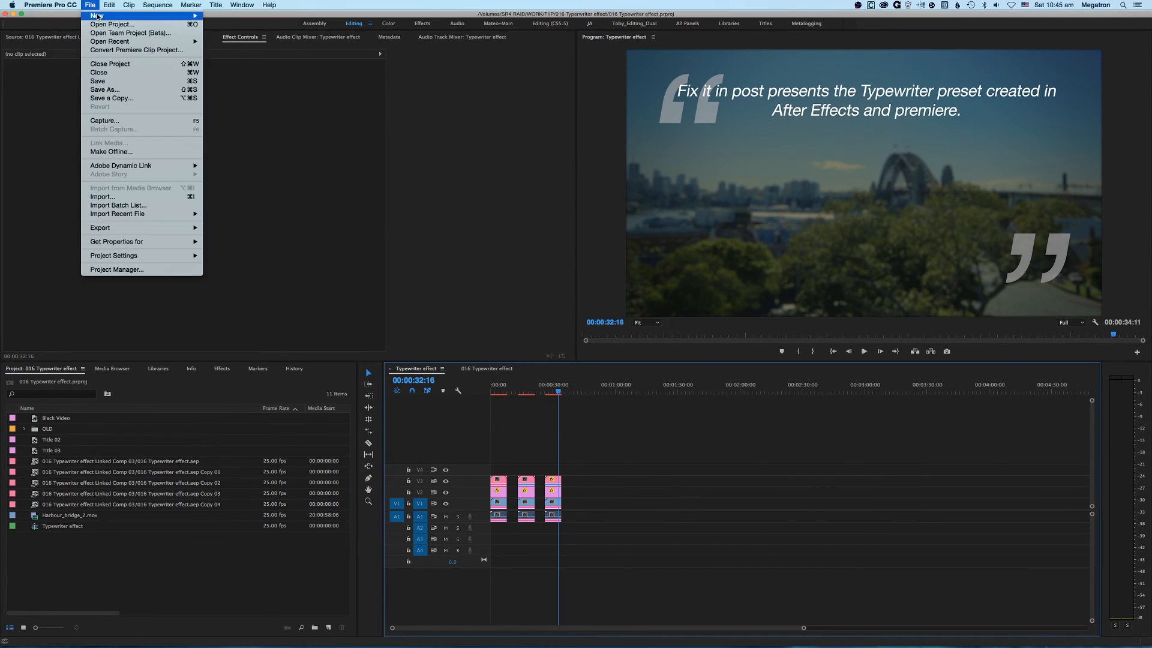
mouse_move(99, 16)
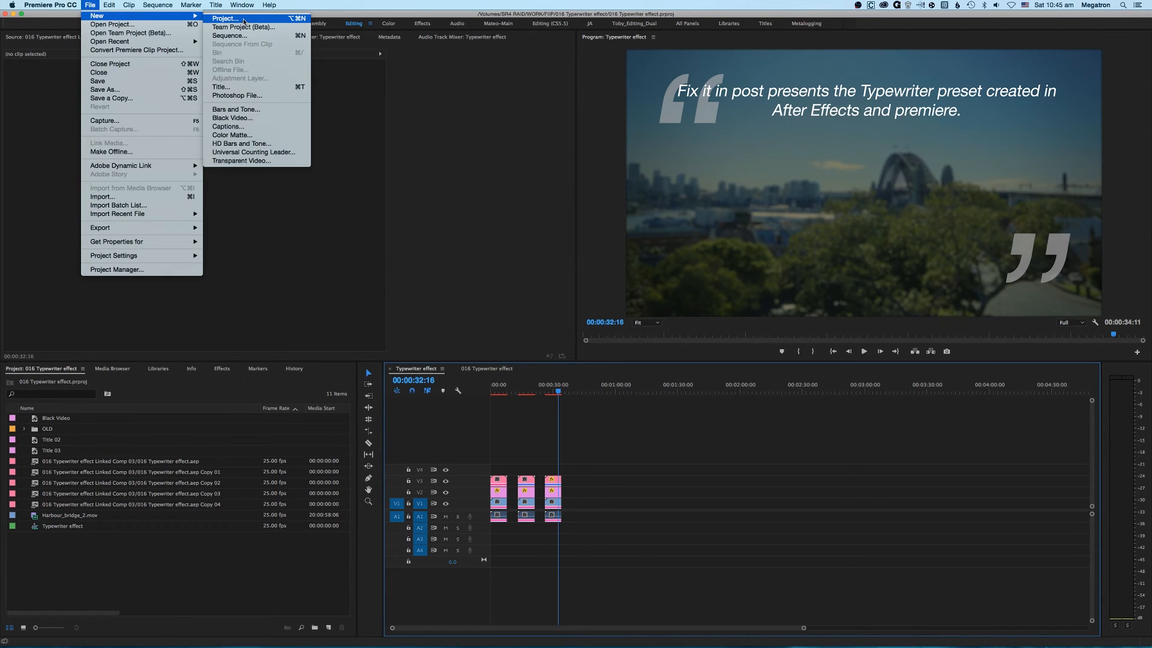
left_click(244, 21)
type("Tu")
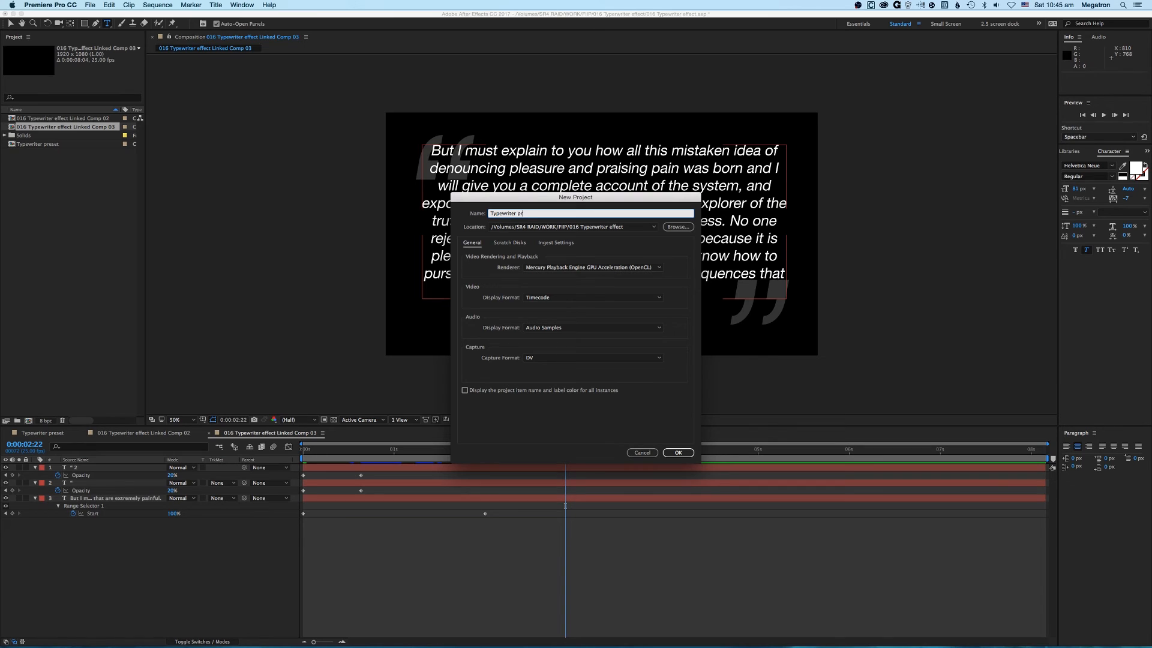
key("Return")
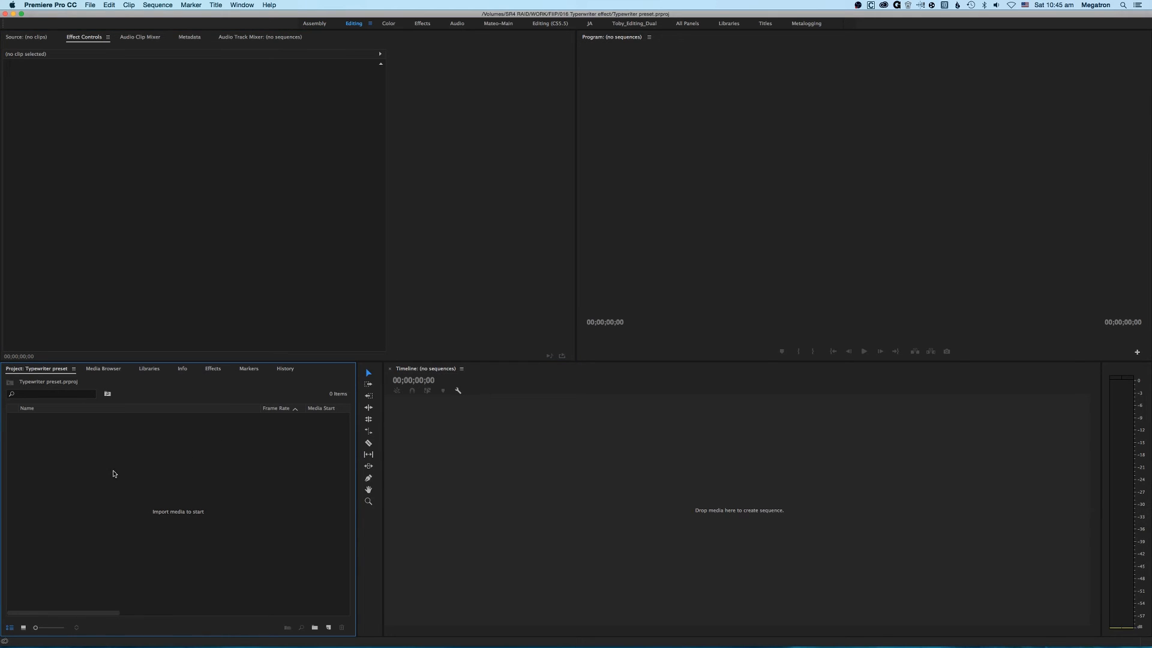
Create a new sequence named "Typewriter" using the ARRI 1080p 25 preset.
right_click(167, 480)
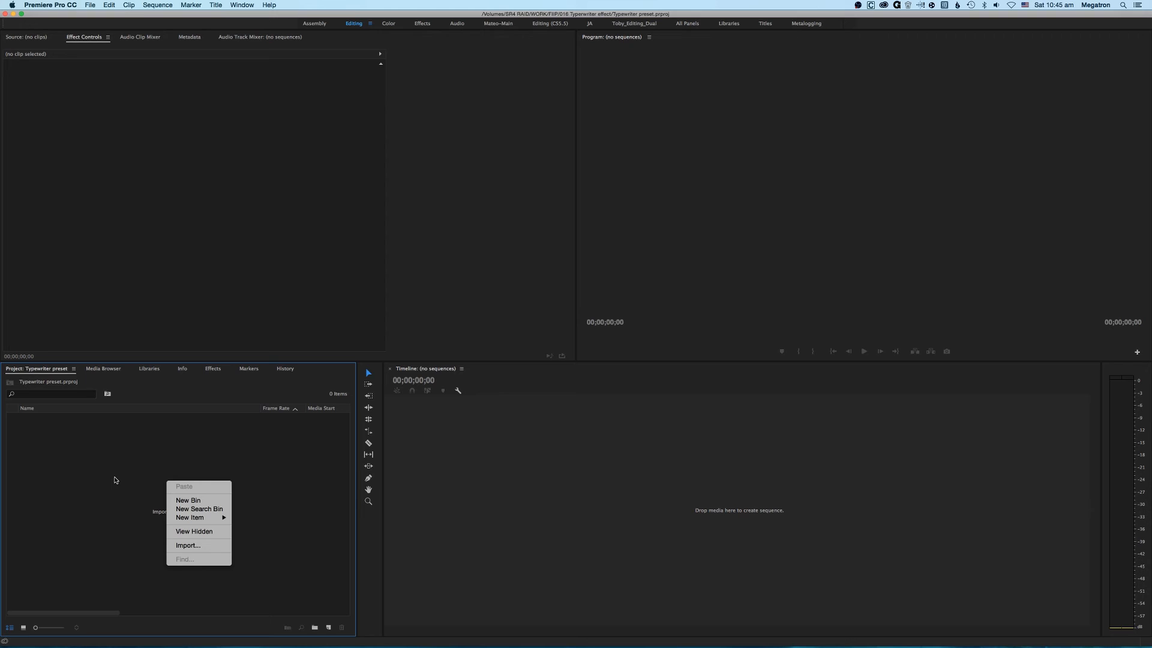
mouse_move(204, 517)
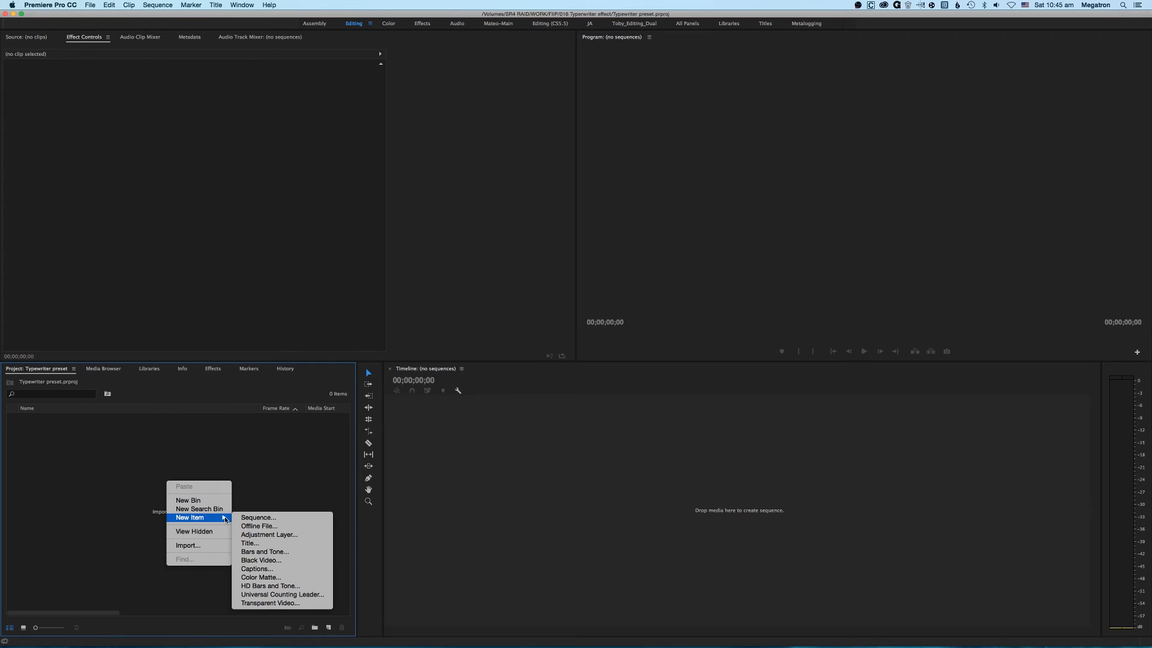
left_click(243, 518)
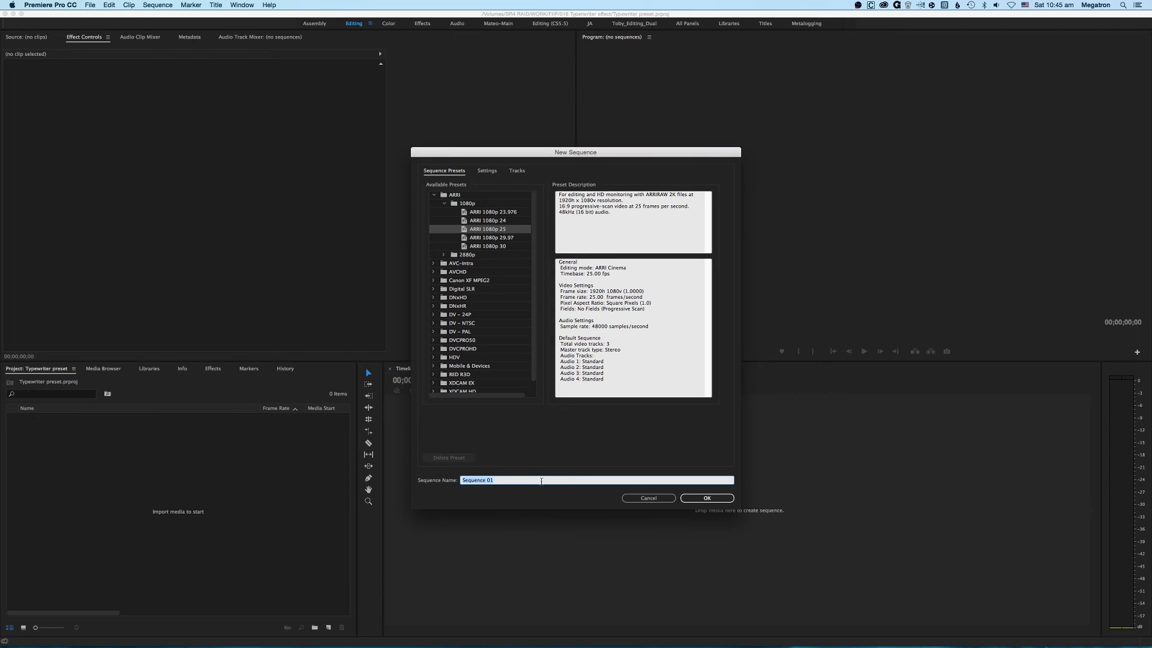
type("Typewriter")
key("Return")
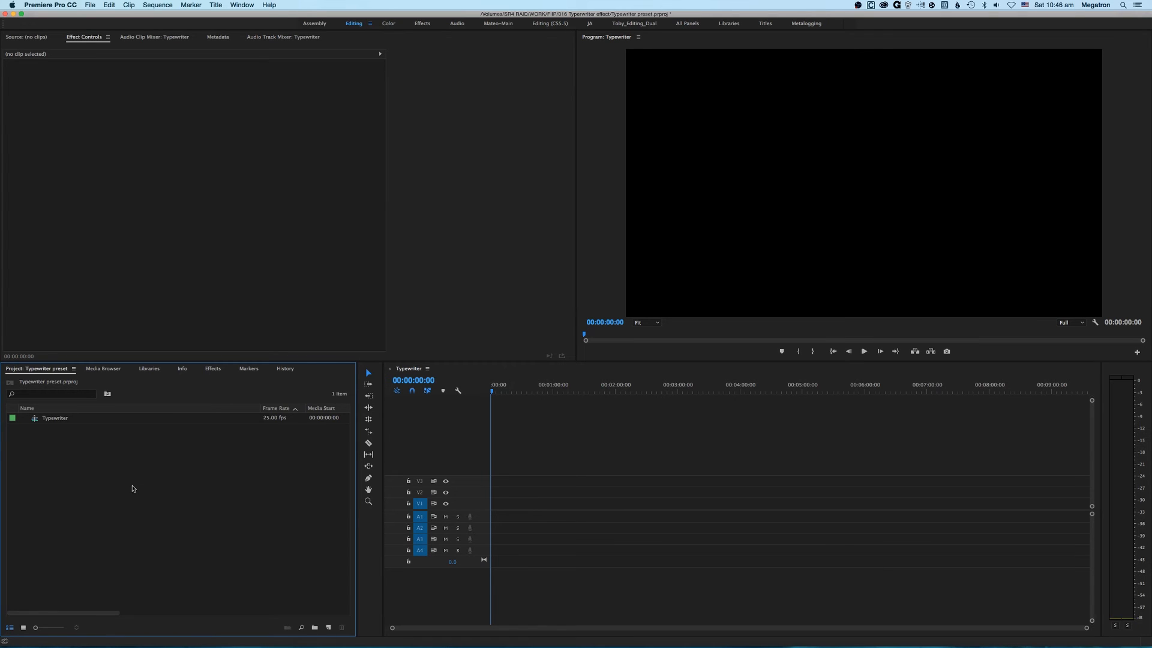
Import the composition "016 Typewriter effect Linked Comp 03" from 016 Typewriter effect.aep into the project.
double_click(132, 488)
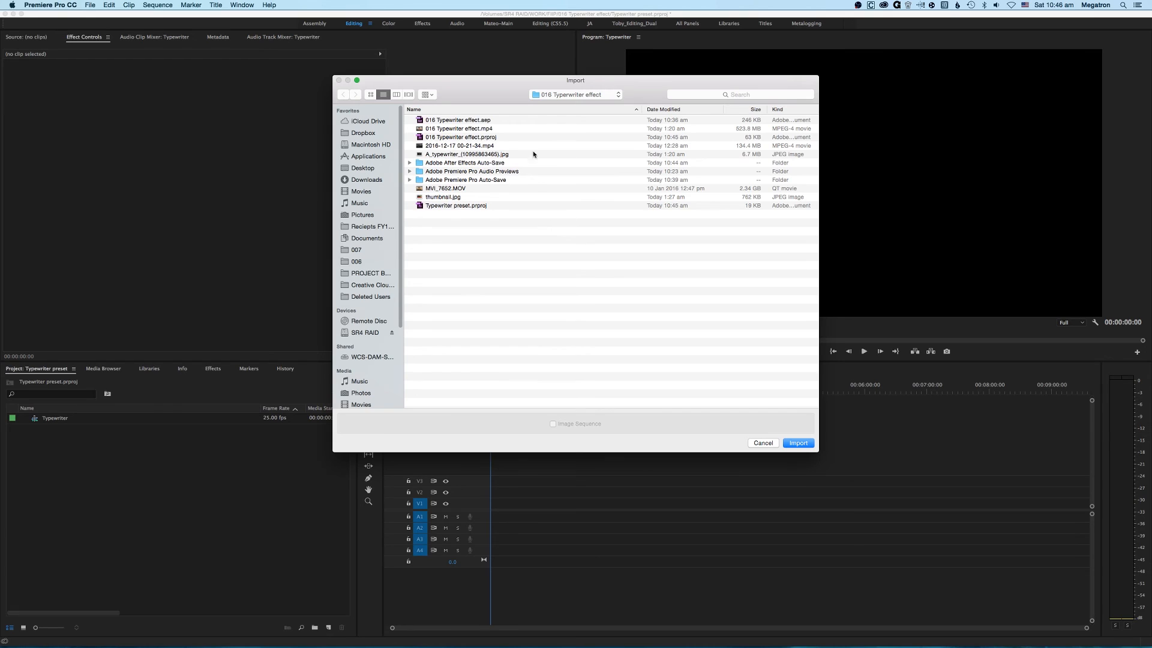
left_click(484, 121)
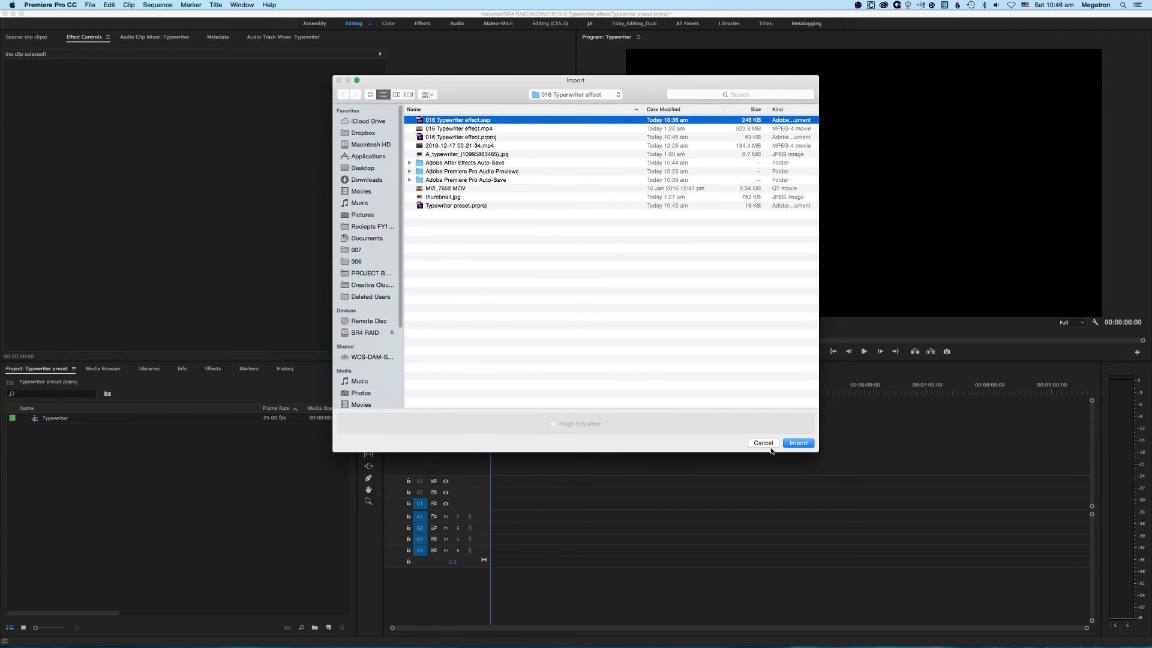
left_click(799, 444)
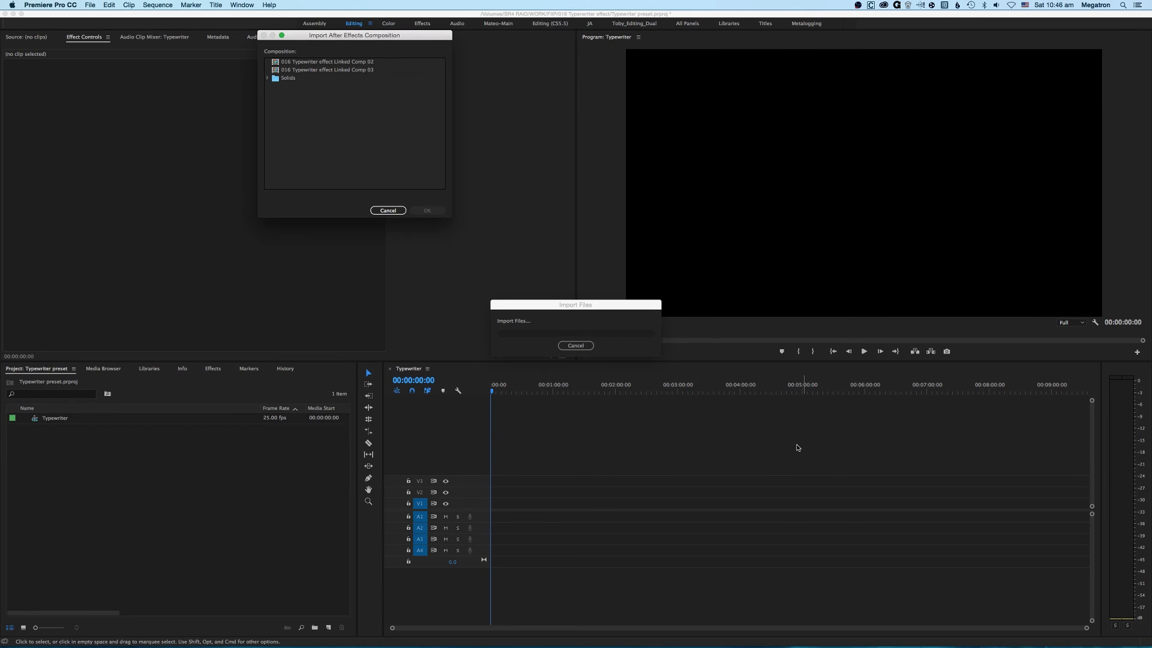
left_click(330, 70)
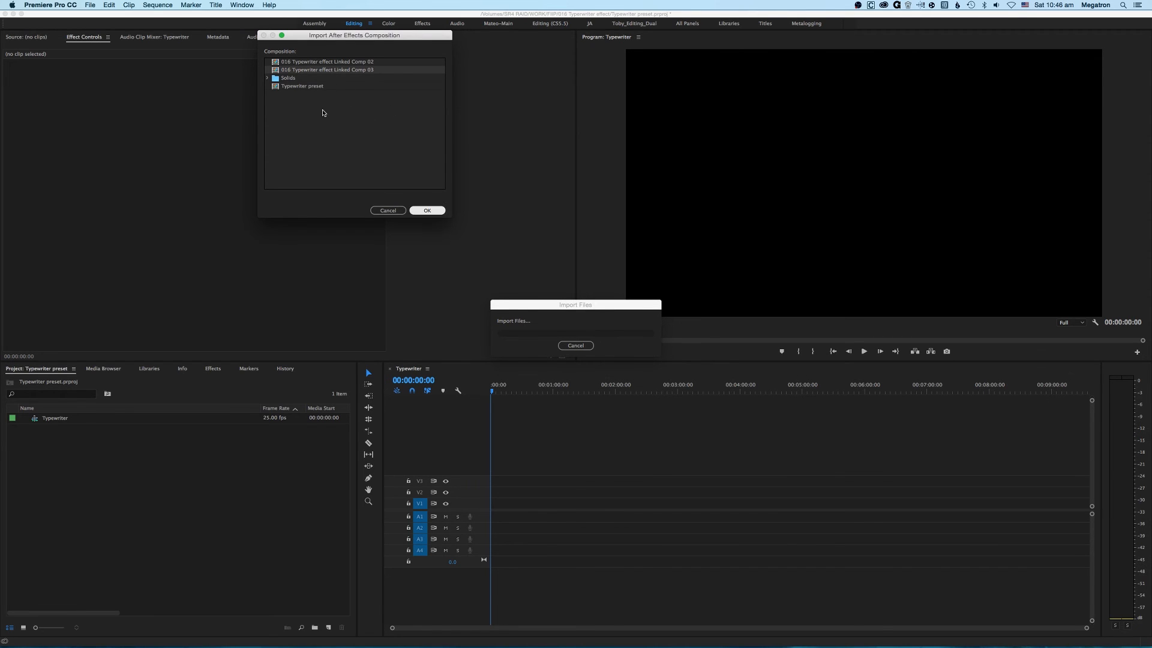
left_click(431, 212)
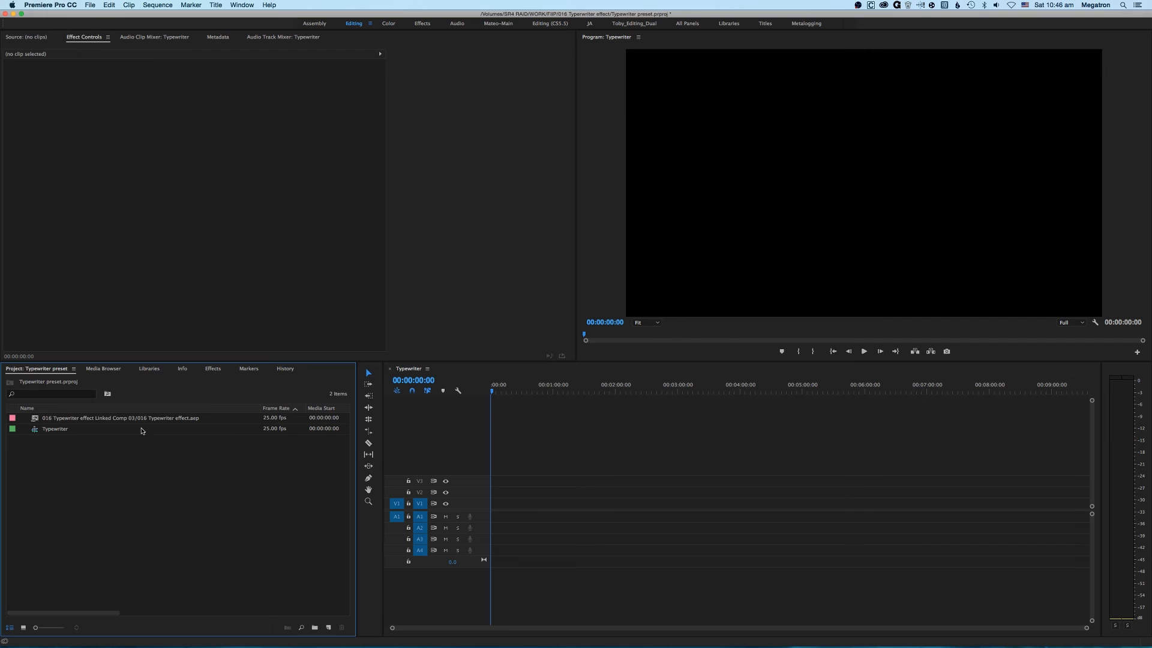
Place the imported typewriter composition on video track V1 at the start of the Typewriter sequence.
left_click(73, 420)
left_click_drag(153, 430, 493, 507)
key("backslash")
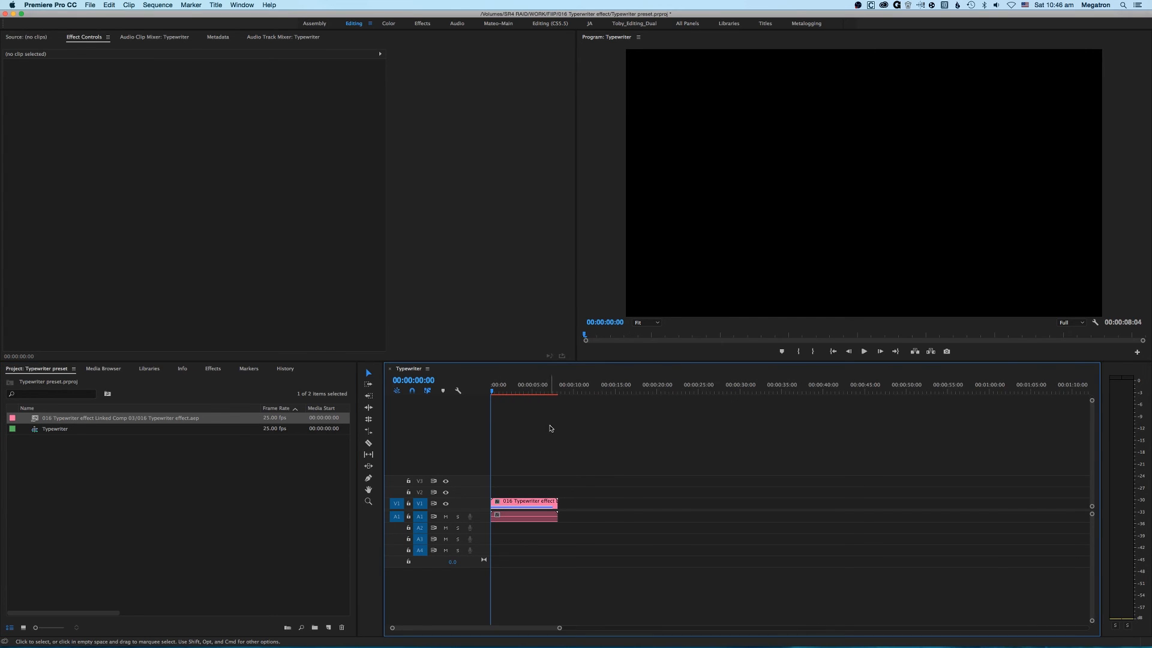
Replace the typewriter clip's quote with the custom paragraph starting "Fix it in post presents the Typewriter preset created in After Effects and premiere.".
key("space")
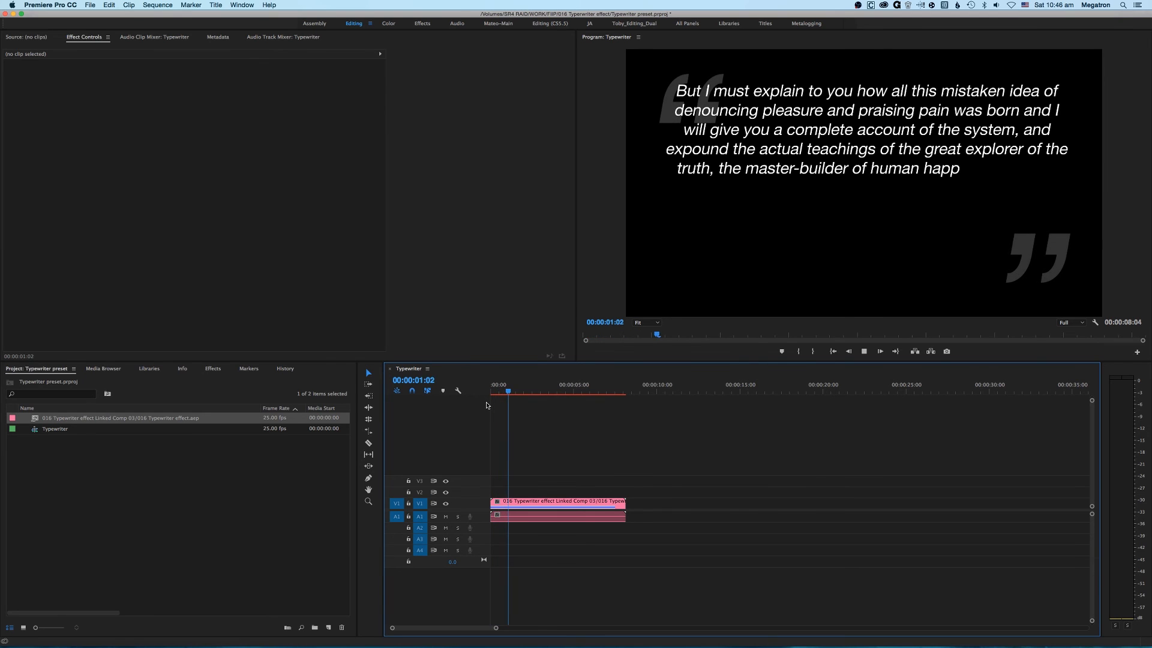
key("space")
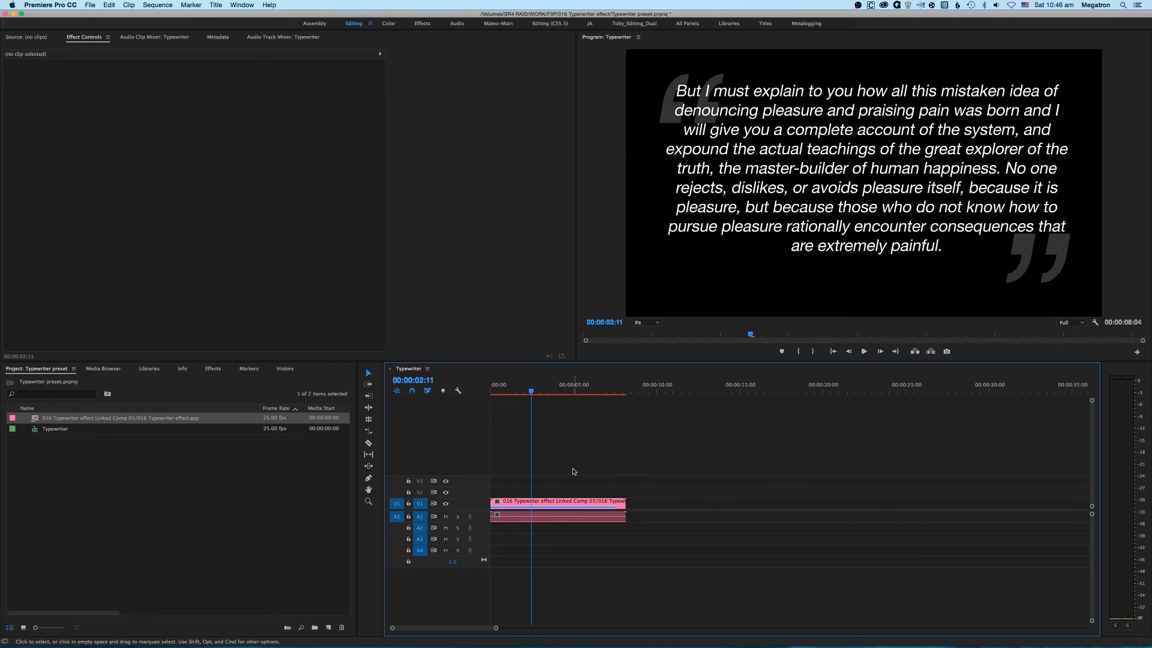
double_click(562, 507)
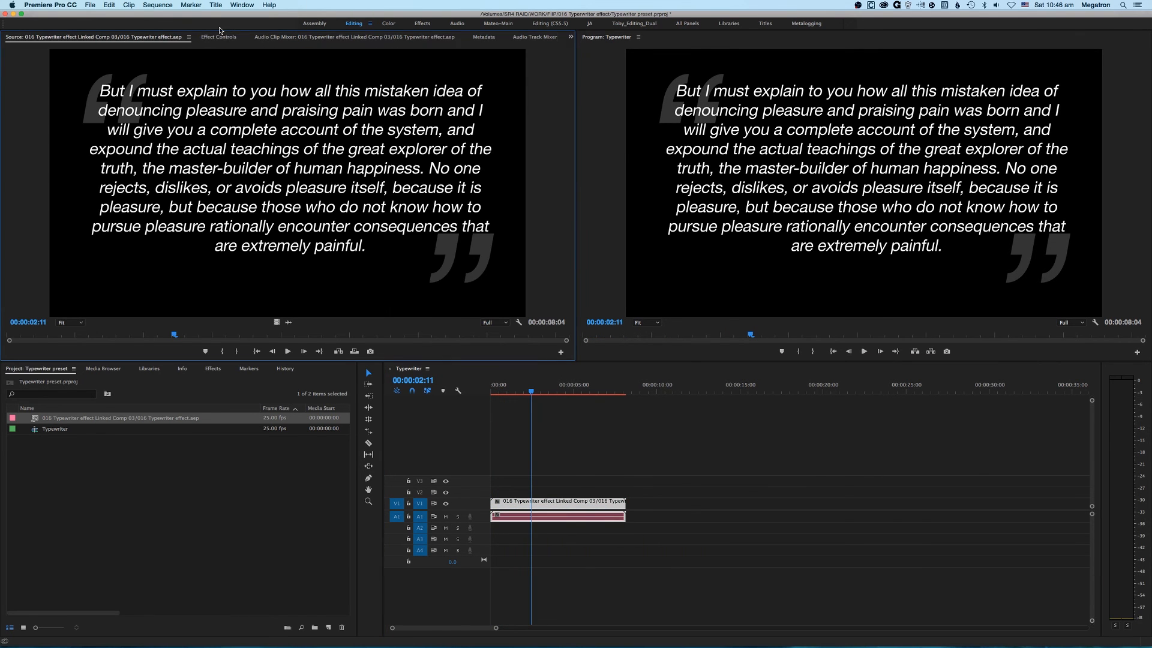
left_click(219, 37)
key("super+Tab")
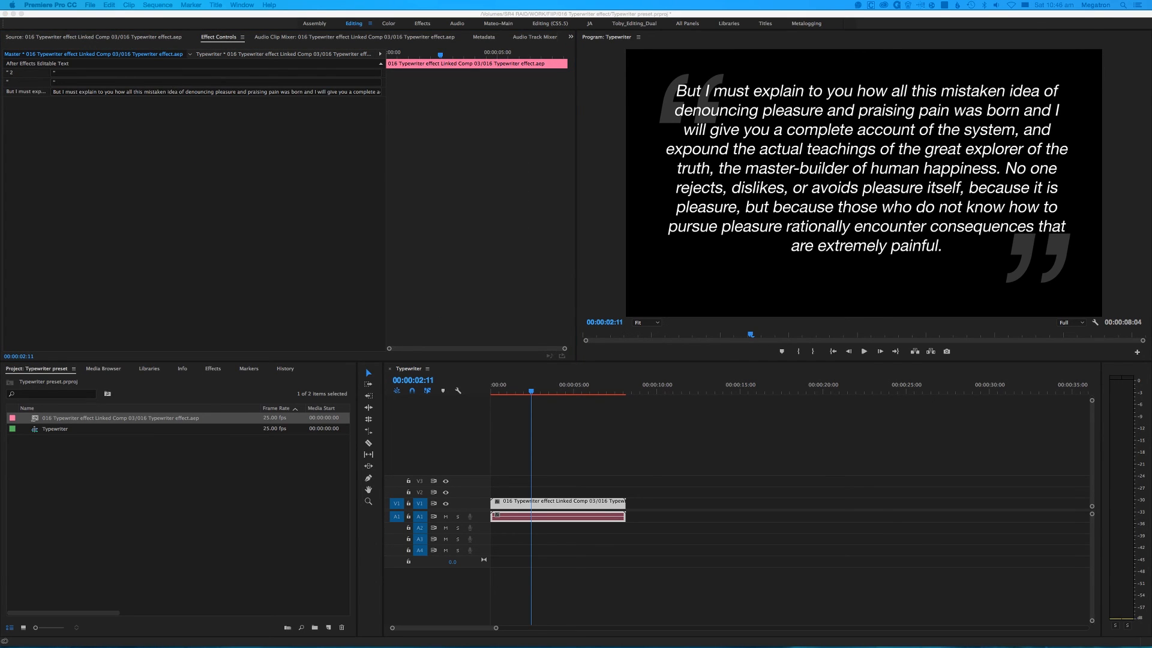
left_click(151, 93)
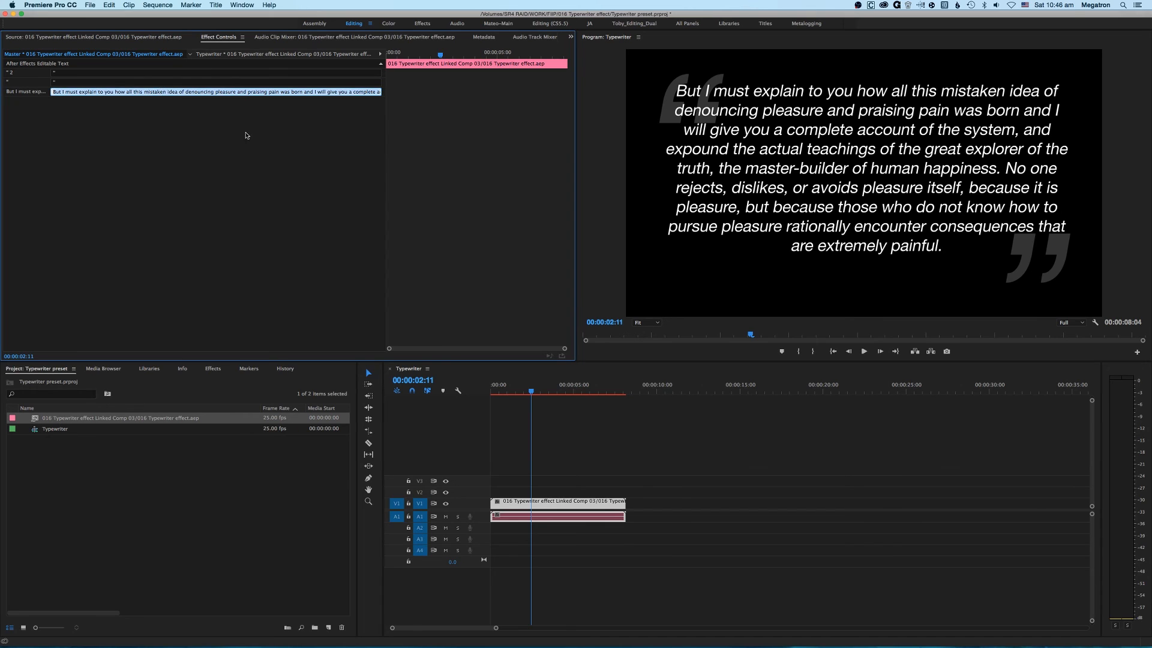
type("Fix it in post presents the Typewriter preset created in After Effects and premiere. It's super easy to make and adjust if you need to use it in other projects! Follow along and see! Also did you guys see Rogue One yet? What an amazing movie! I will probably see this movie at least another 10 times before it exits the cinema. What did you guys think? Comment below!")
left_click(561, 424)
Play the Typewriter sequence from the start to check the typing animation with the new text.
left_click_drag(532, 392, 367, 381)
key("space")
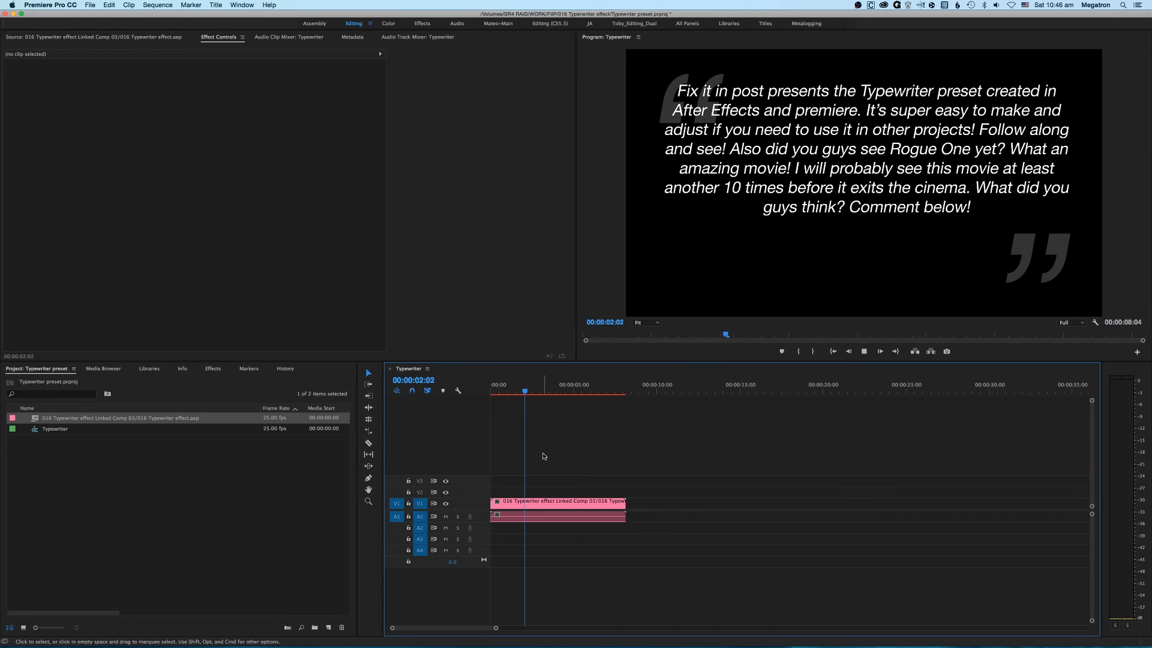
key("space")
Open the clip's original composition in After Effects and hide both large quotation mark layers.
right_click(543, 502)
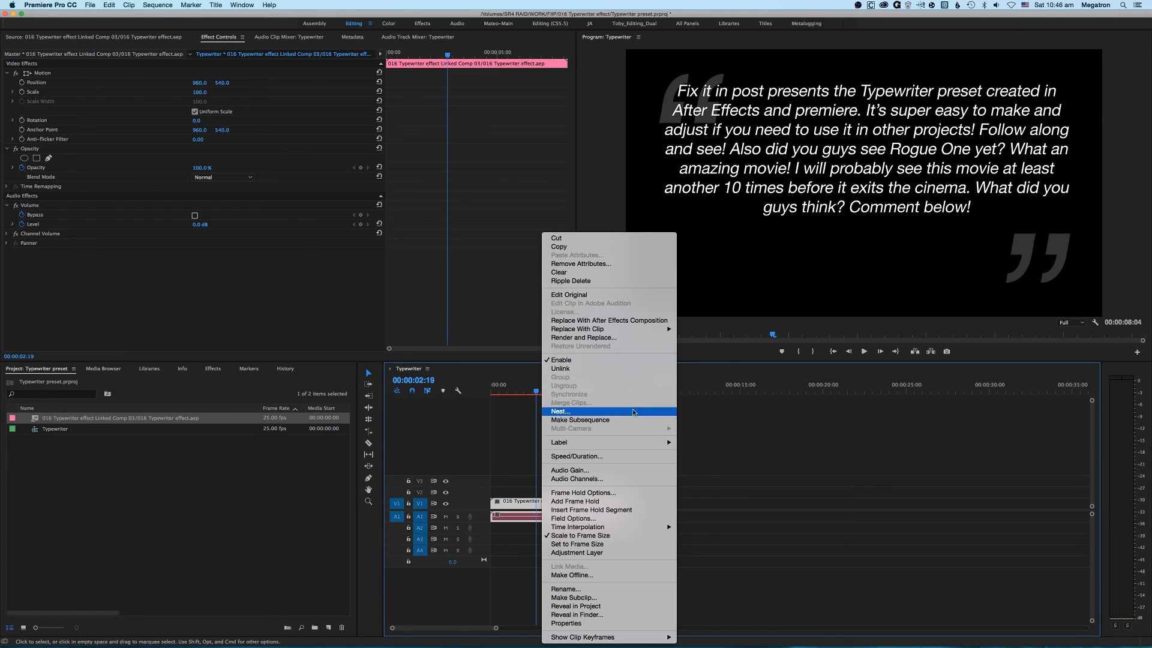
left_click(602, 295)
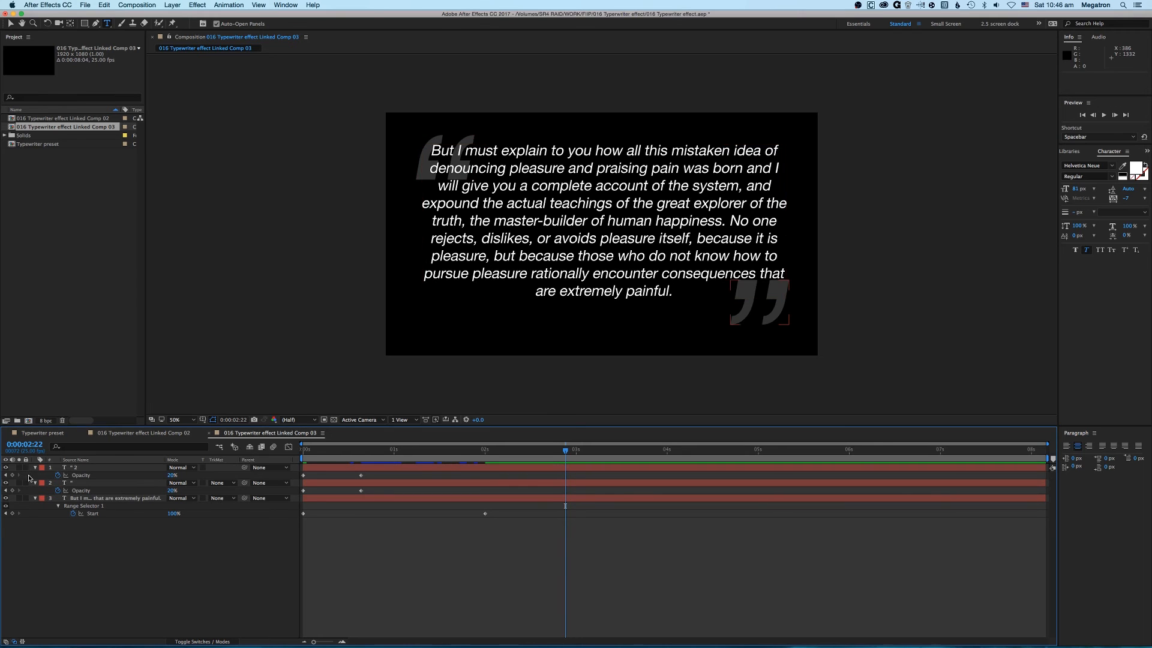
left_click(6, 468)
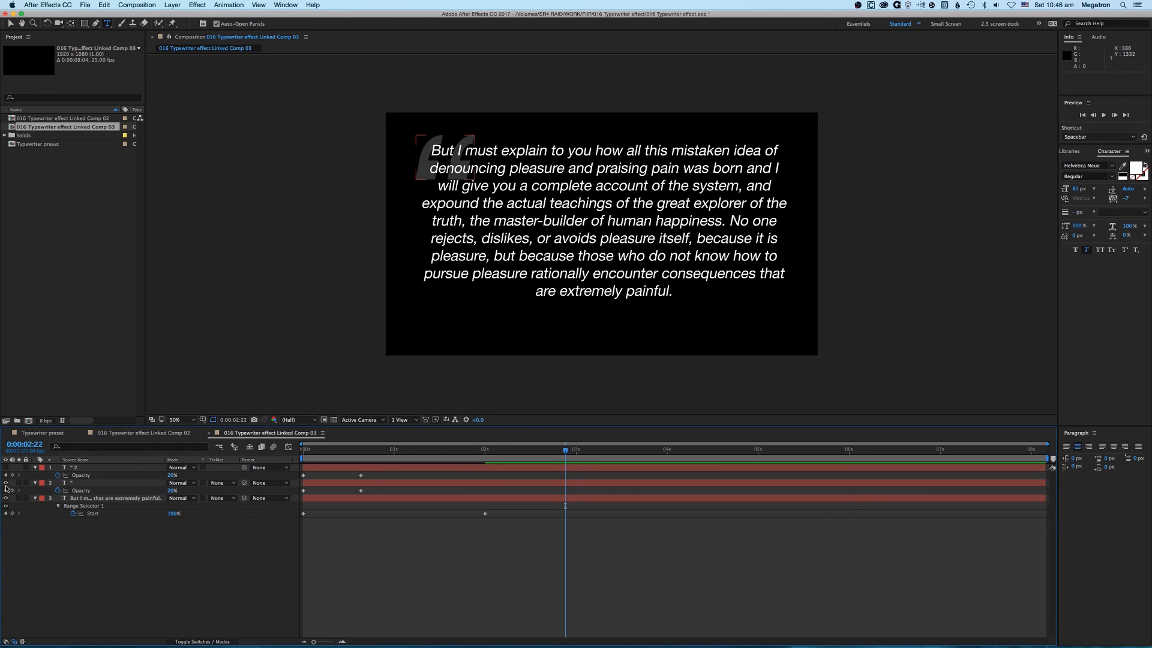
left_click(6, 483)
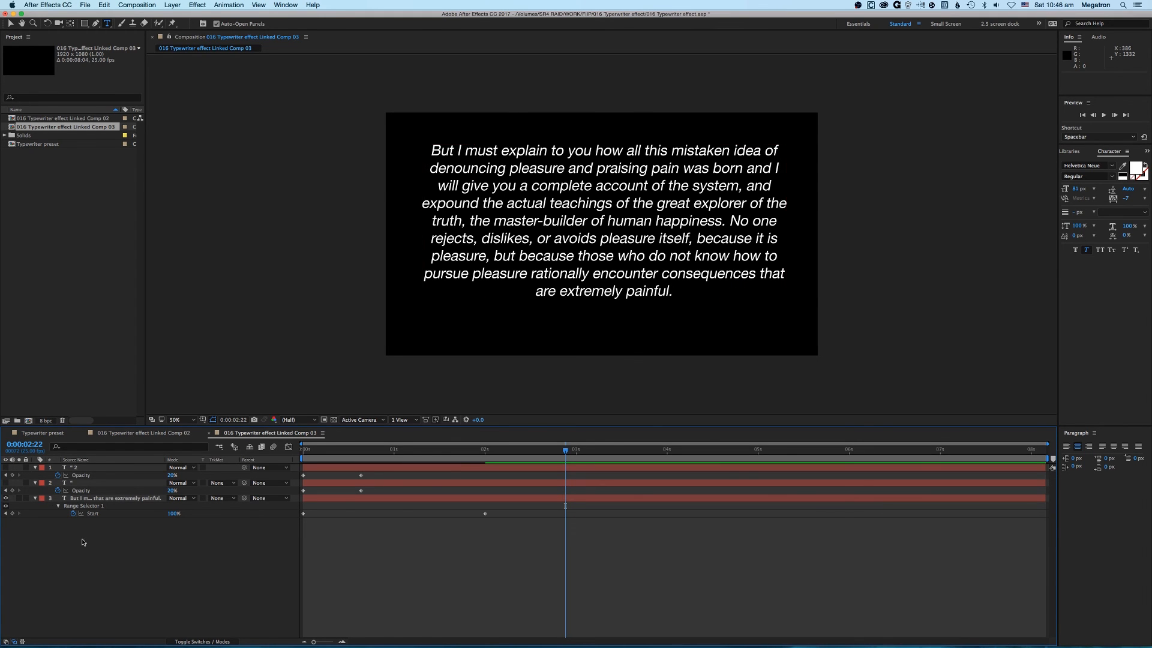
Switch back to Premiere Pro and replay the Typewriter sequence from the beginning to check the text without quotation marks.
key("super+Tab")
left_click(513, 388)
key("Home")
key("space")
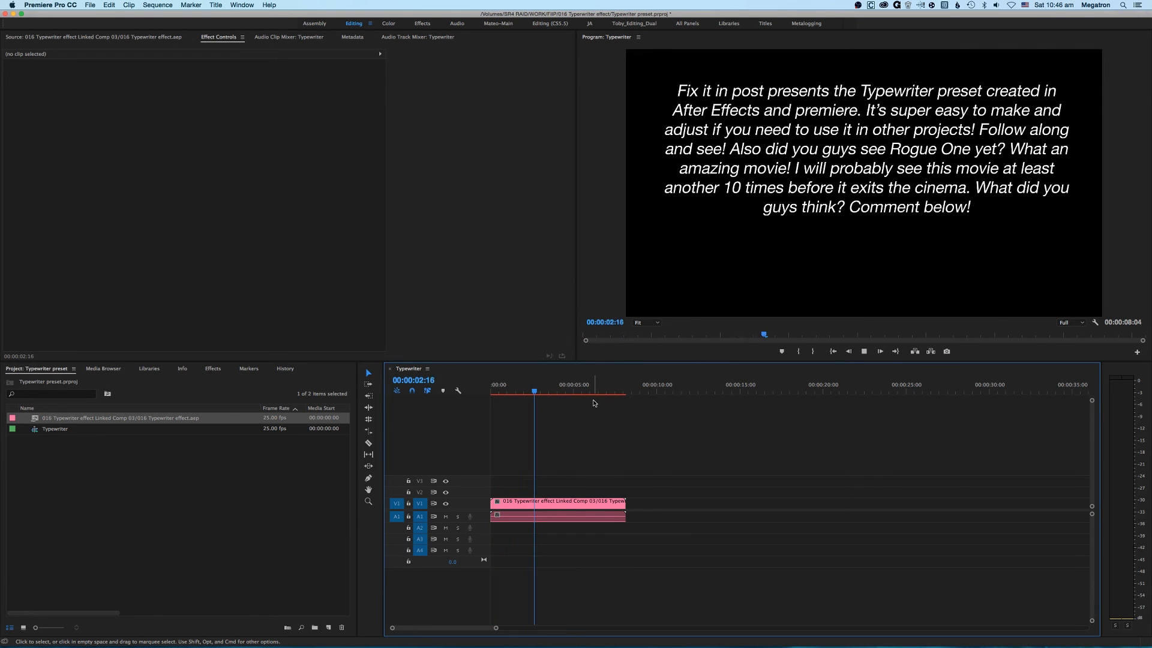
key("space")
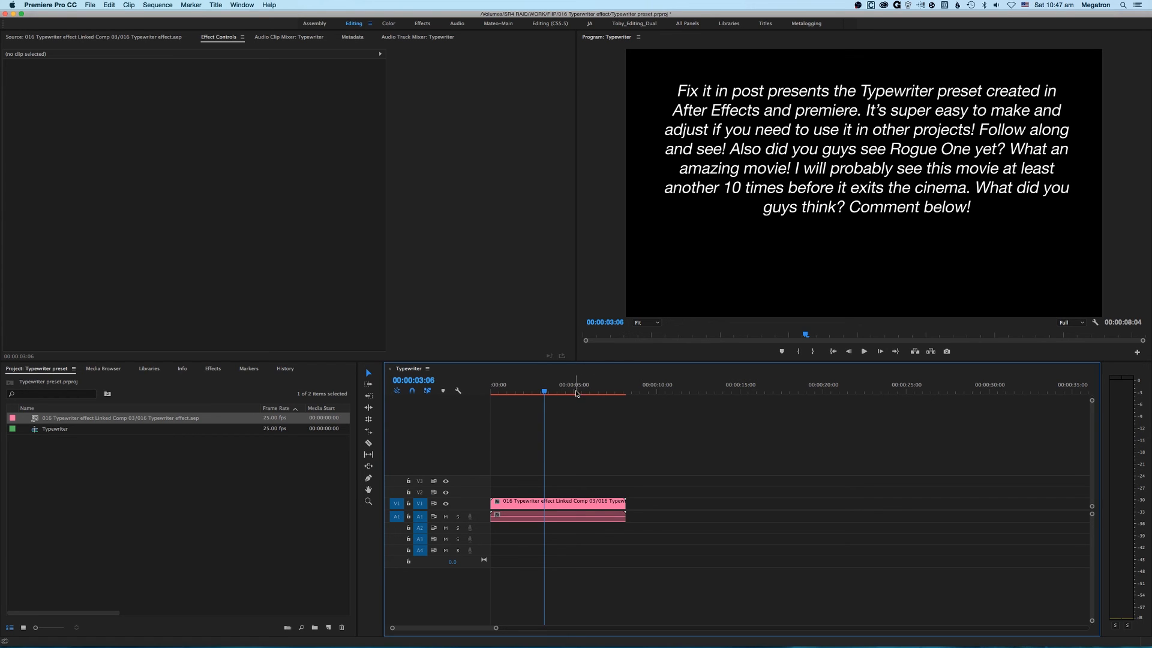
left_click_drag(575, 391, 441, 397)
key("space")
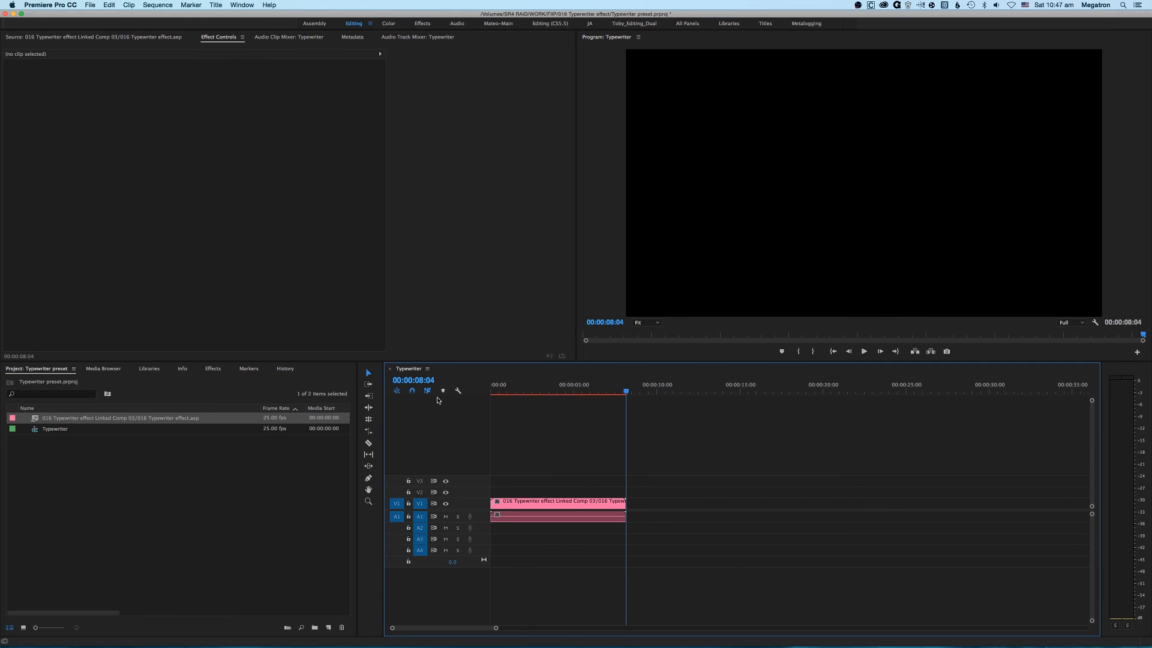
left_click_drag(504, 390, 414, 381)
key("space")
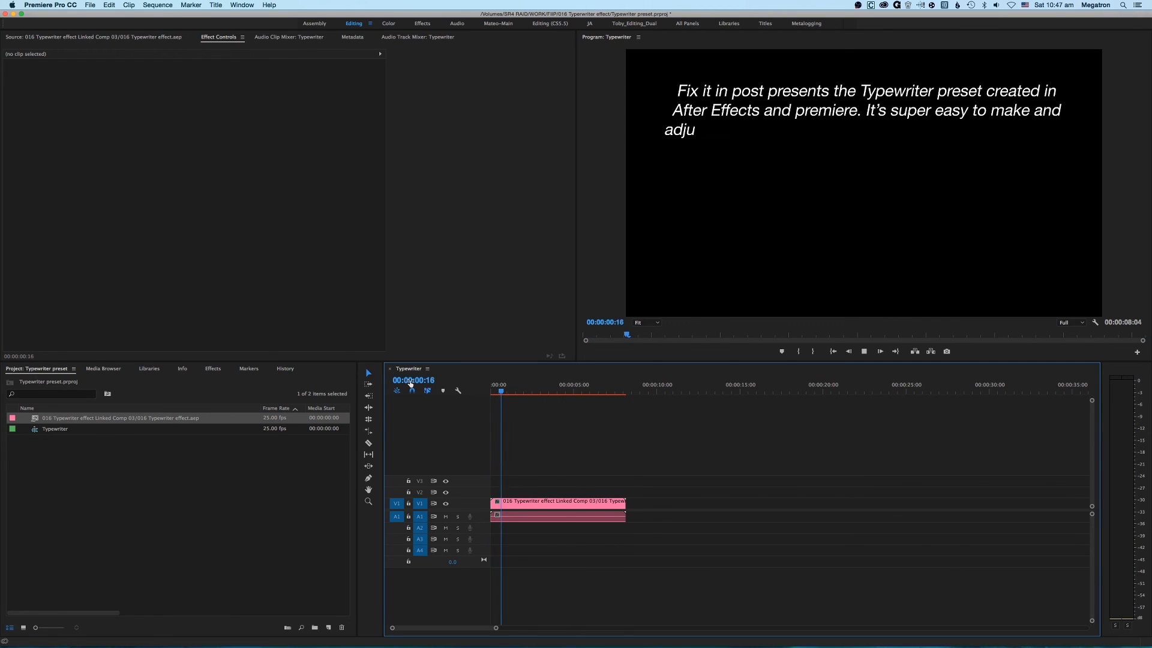
key("space")
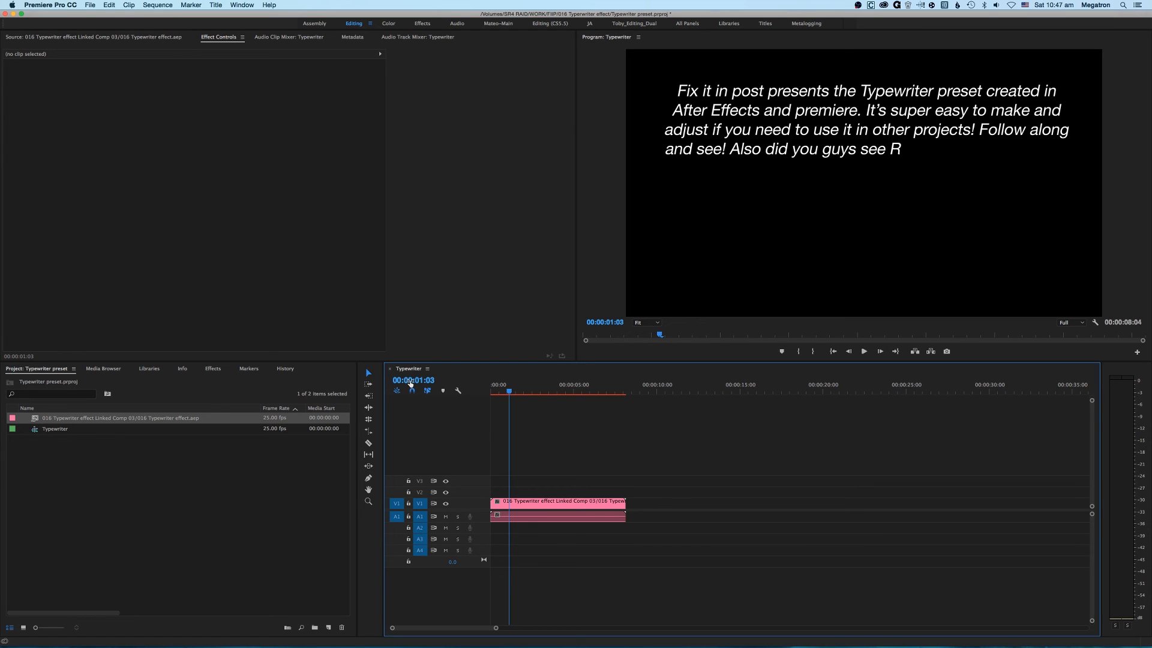
key("space")
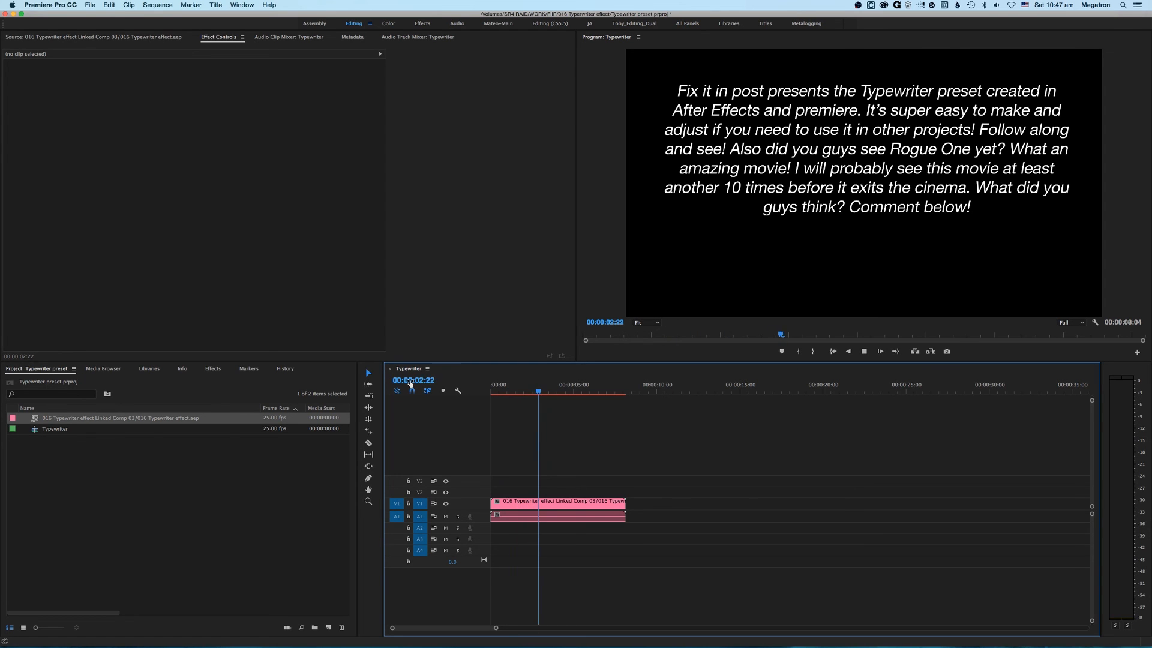